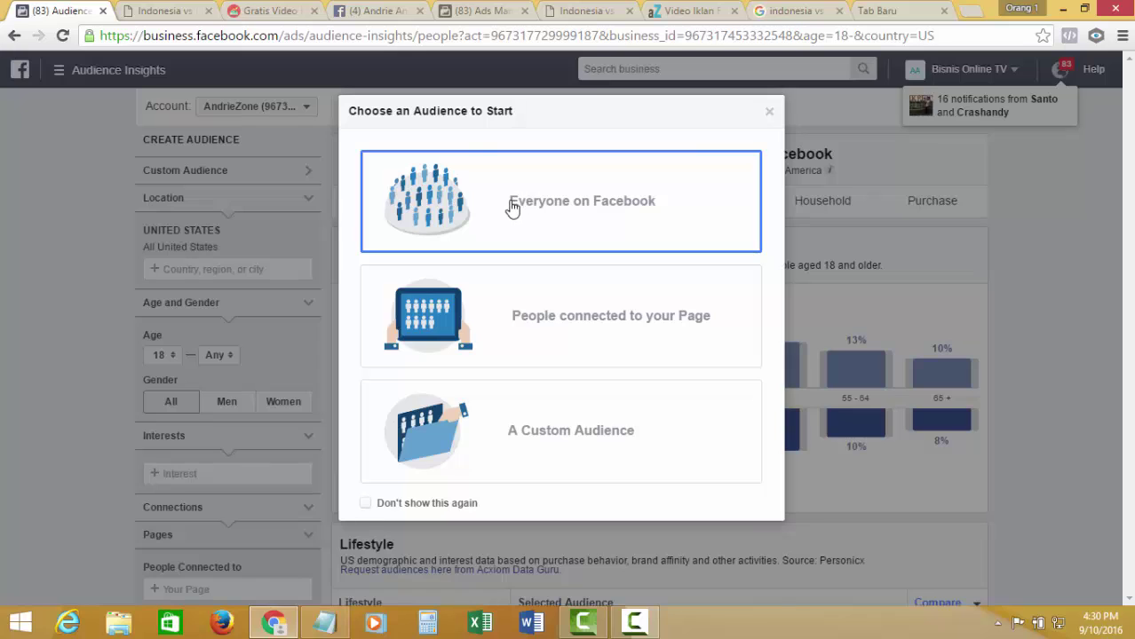
# - Start a new audience from everyone on Facebook and replace the United States location with Indonesia
pyautogui.click(515, 204)
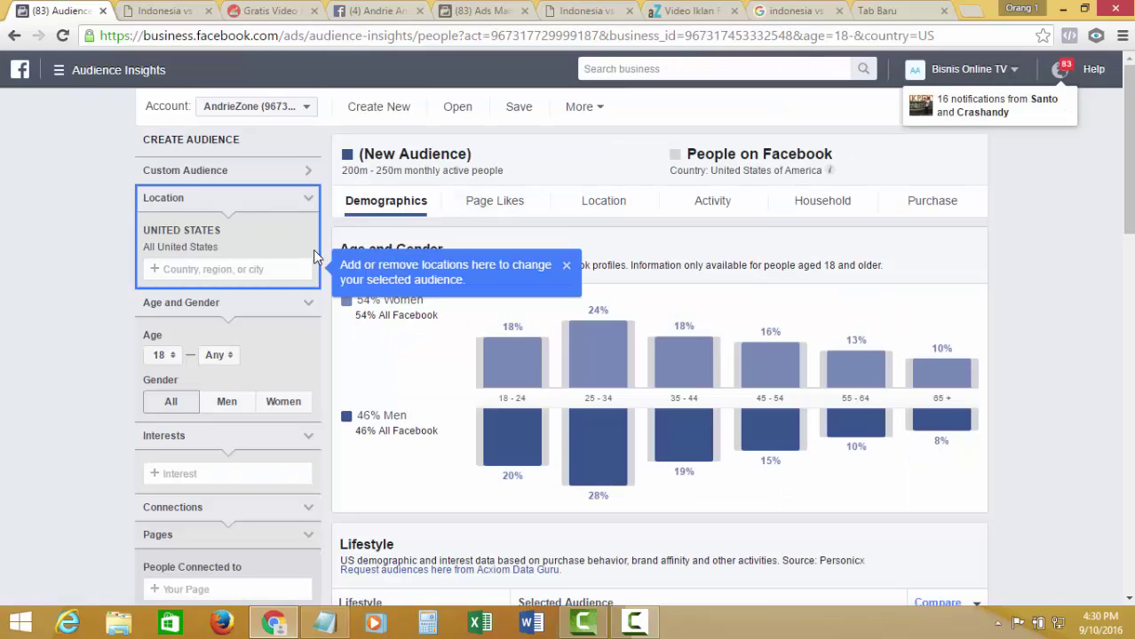
pyautogui.click(308, 250)
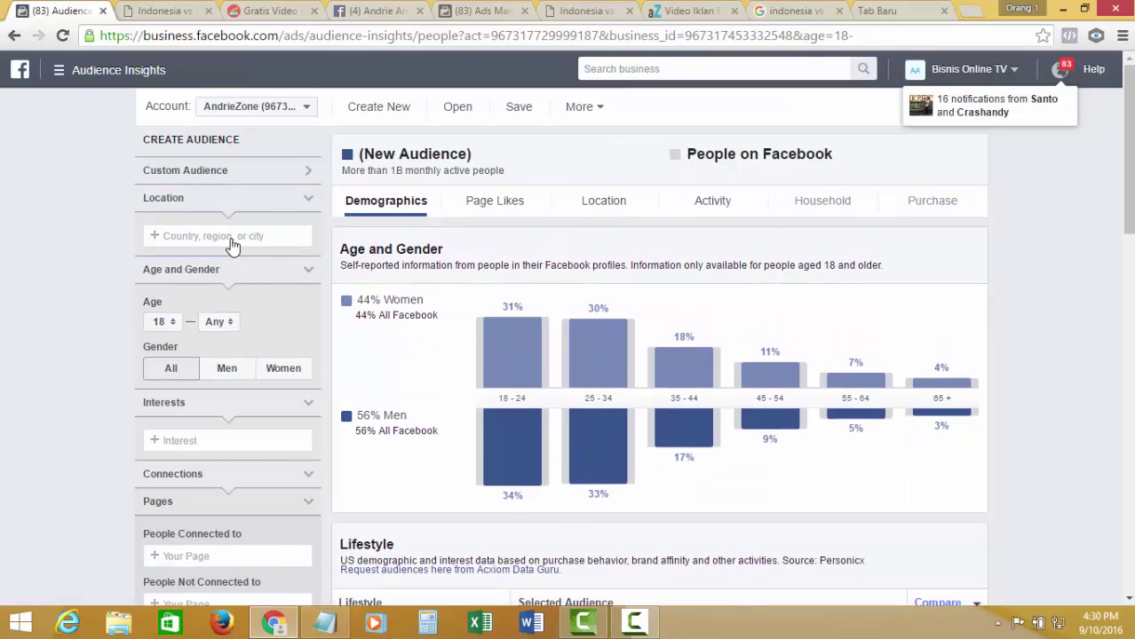
pyautogui.write('indo')
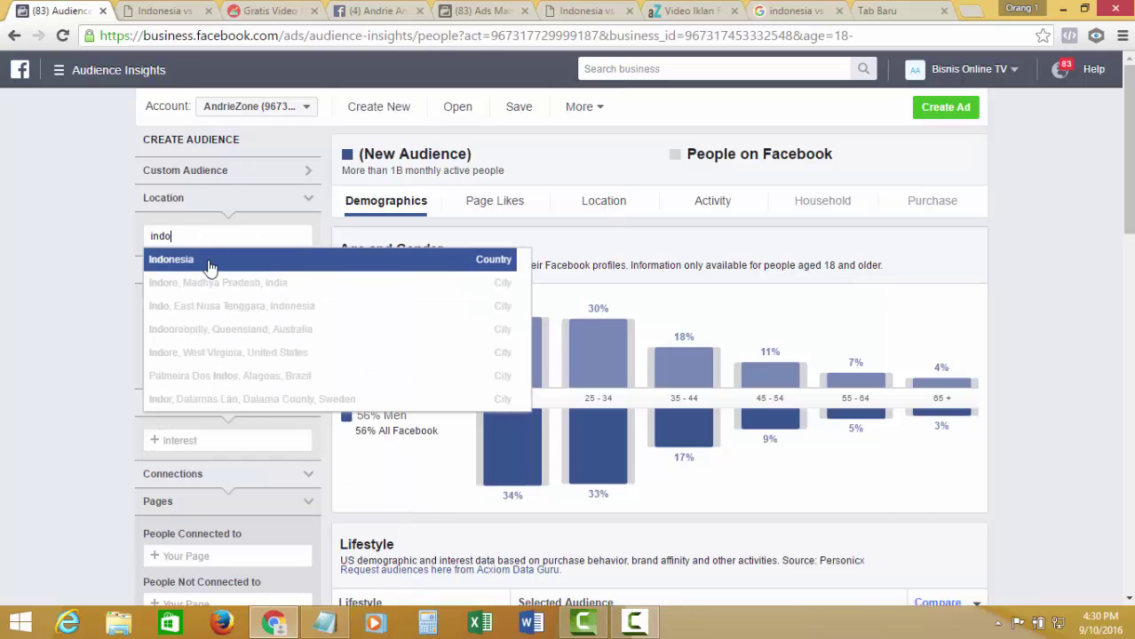
pyautogui.click(215, 262)
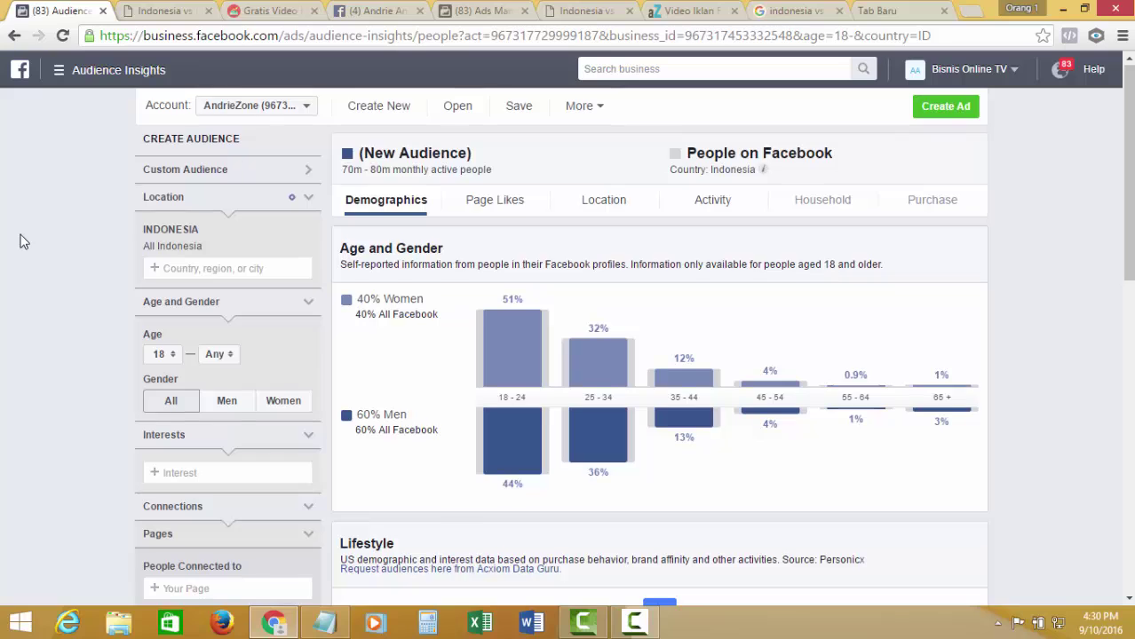
# - Add "sepak bola indonesia" as an interest for the Indonesian audience
pyautogui.scroll(-1, 129, 388)
pyautogui.click(177, 392)
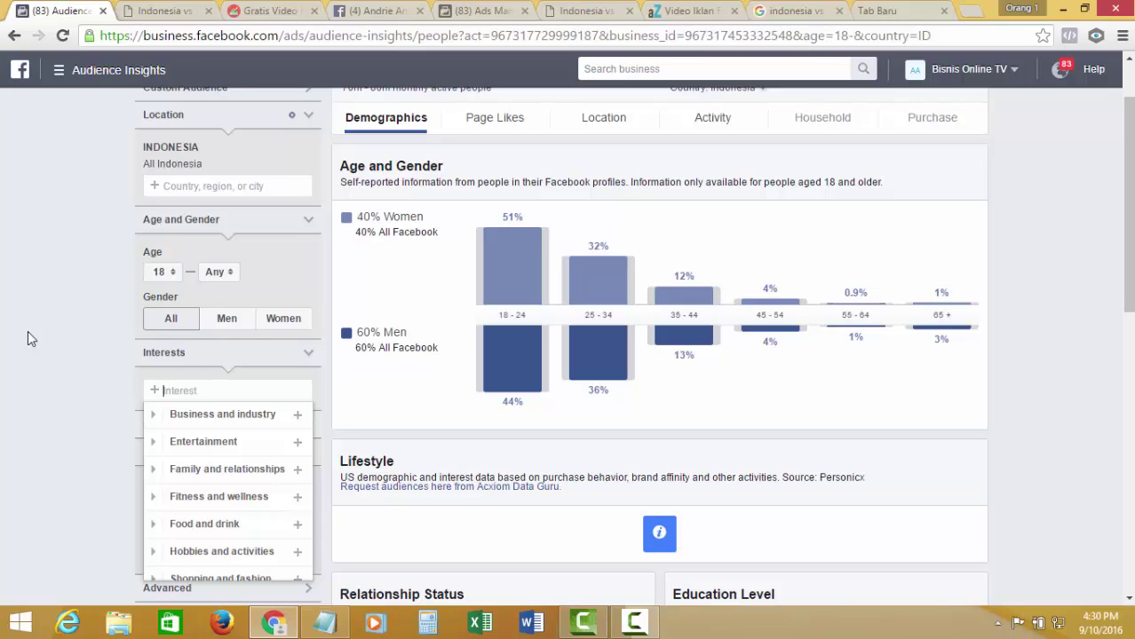
pyautogui.write('sepak bol')
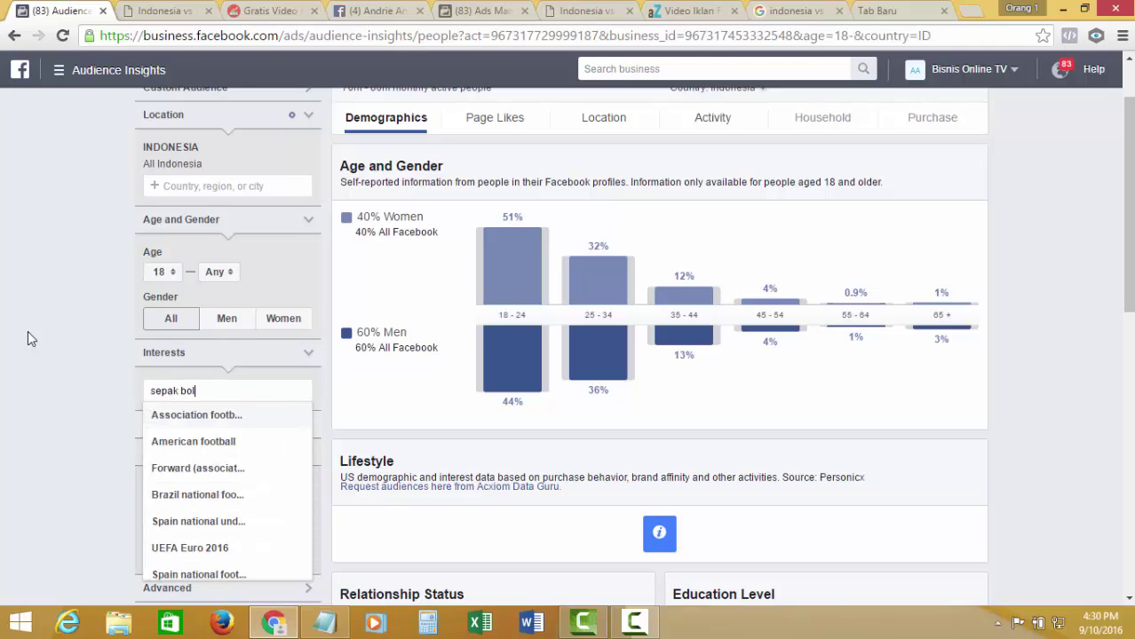
pyautogui.write('a indonesia')
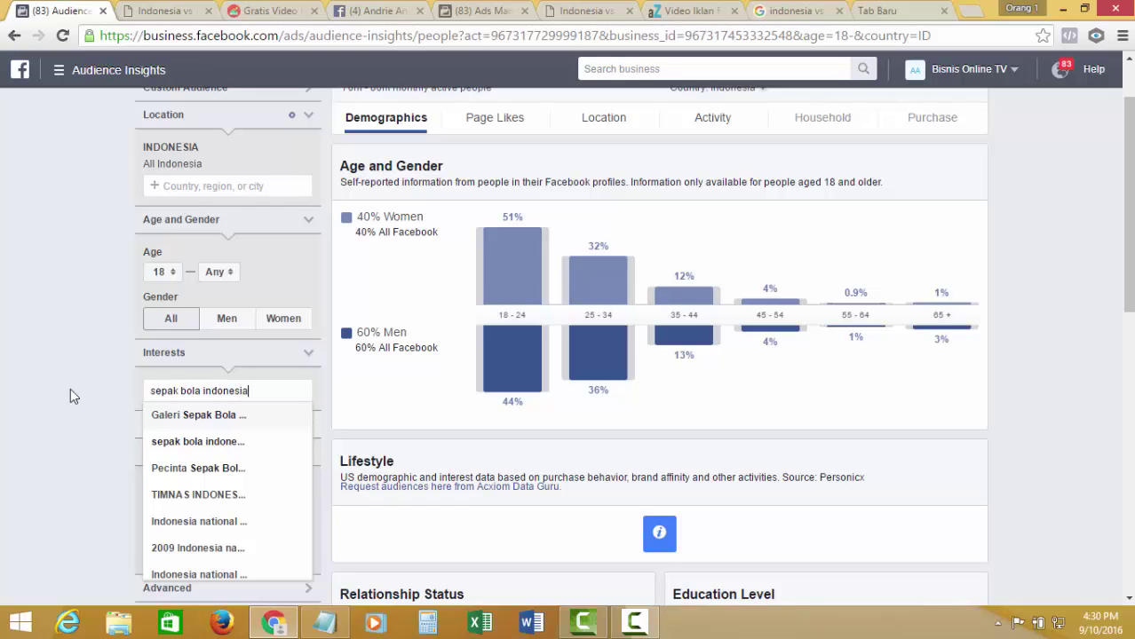
pyautogui.click(156, 442)
pyautogui.scroll(1, 115, 434)
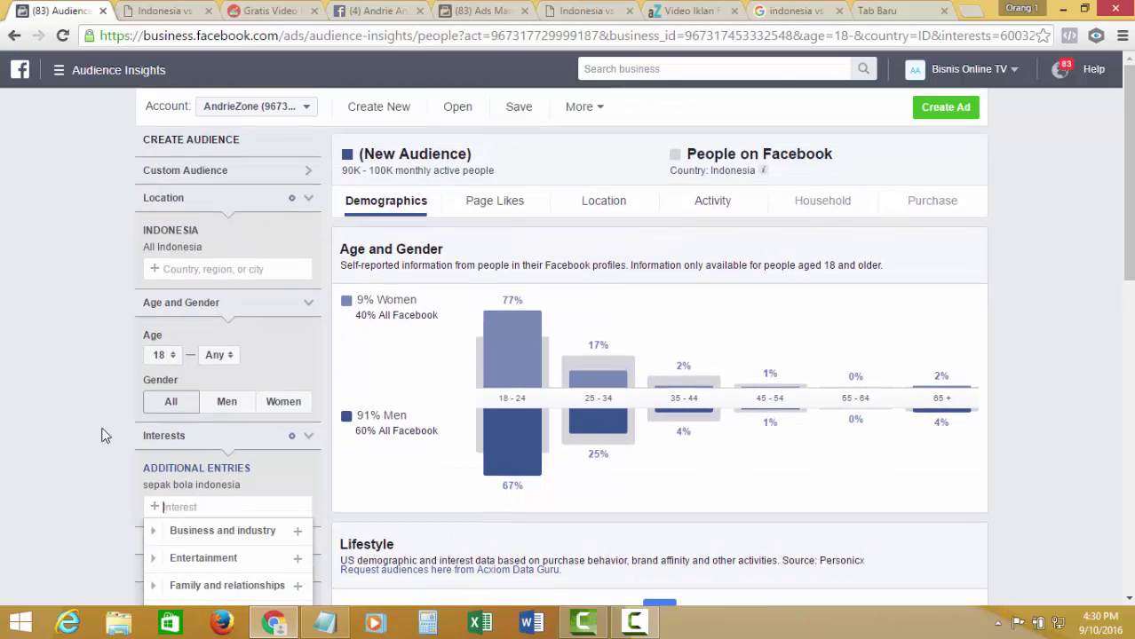
# - Check the audience size and demographics for the "sepak bola indonesia" interest, from age and gender down to job titles
pyautogui.doubleClick(352, 171)
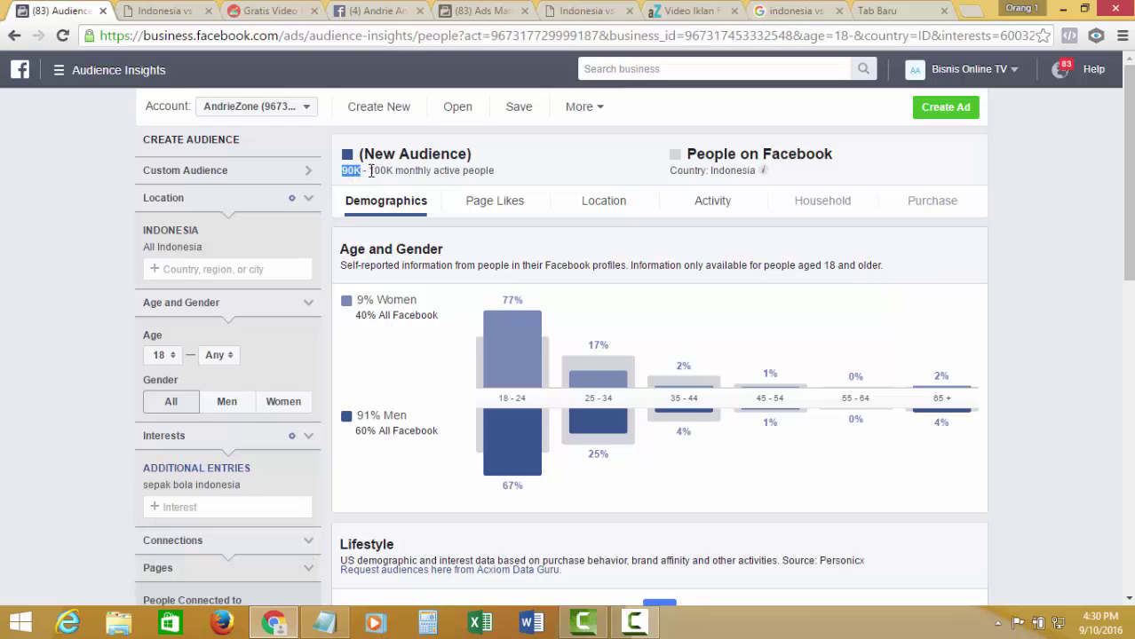
pyautogui.moveTo(371, 171); pyautogui.dragTo(397, 172)
pyautogui.scroll(-1, 443, 232)
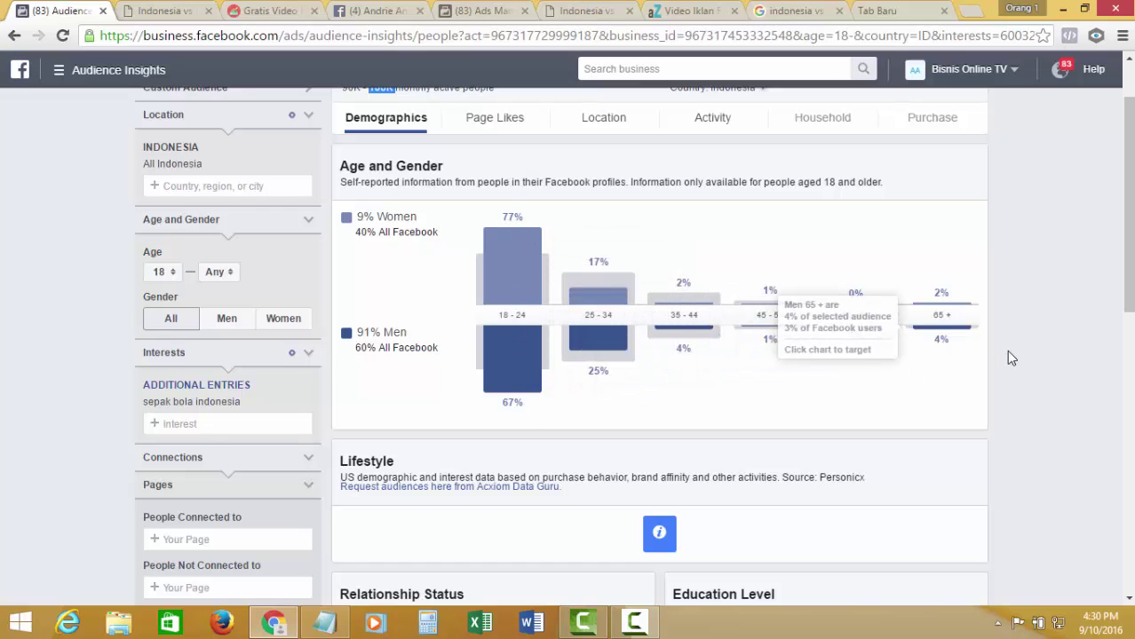
pyautogui.scroll(-8, 1009, 358)
pyautogui.scroll(2, 1009, 358)
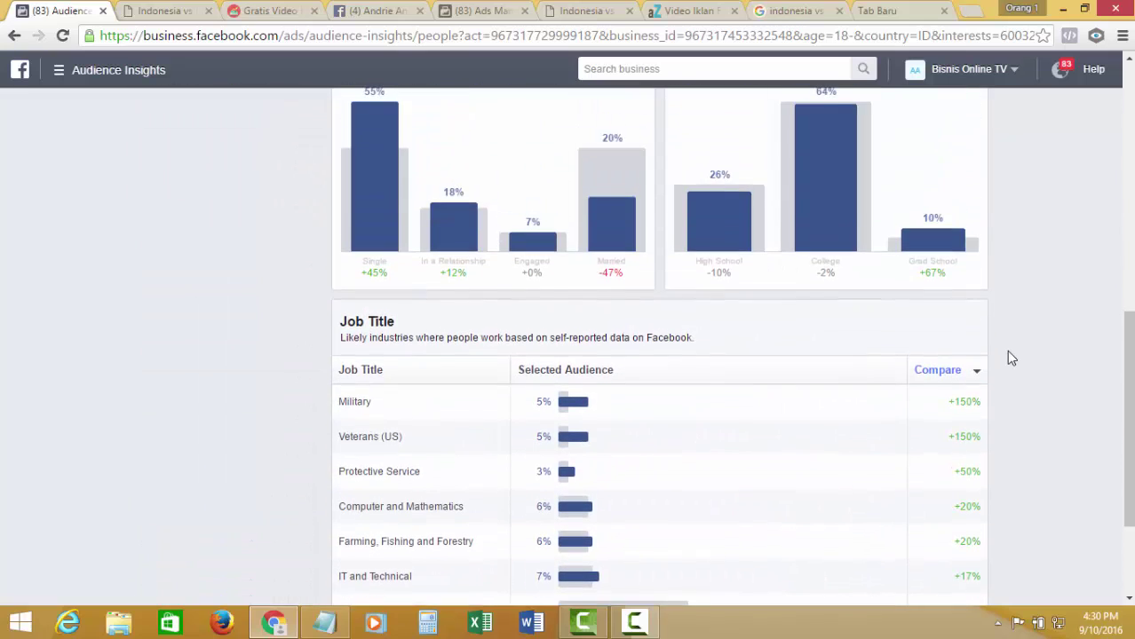
pyautogui.scroll(-2, 1009, 358)
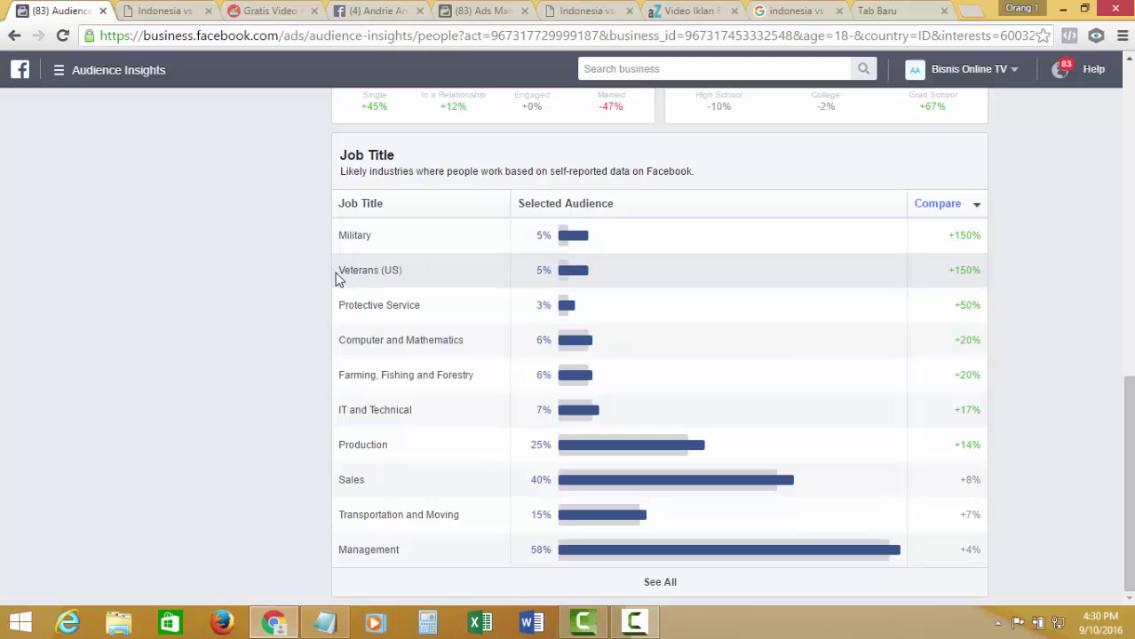
pyautogui.scroll(15, 246, 323)
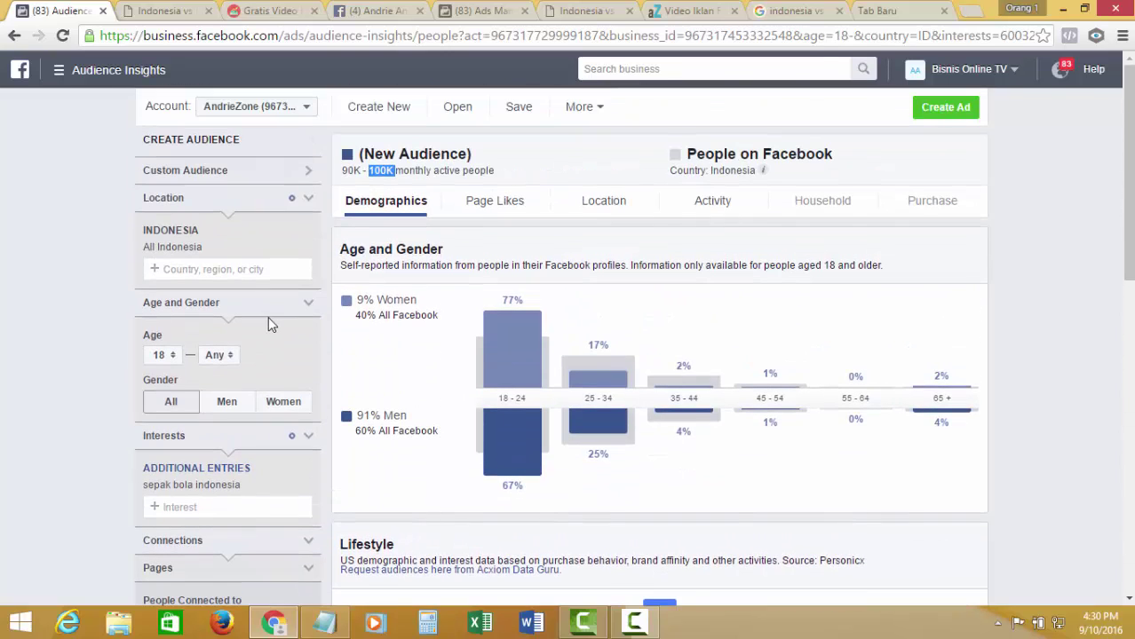
# - Review the top page-like categories of the "sepak bola indonesia" audience
pyautogui.click(498, 208)
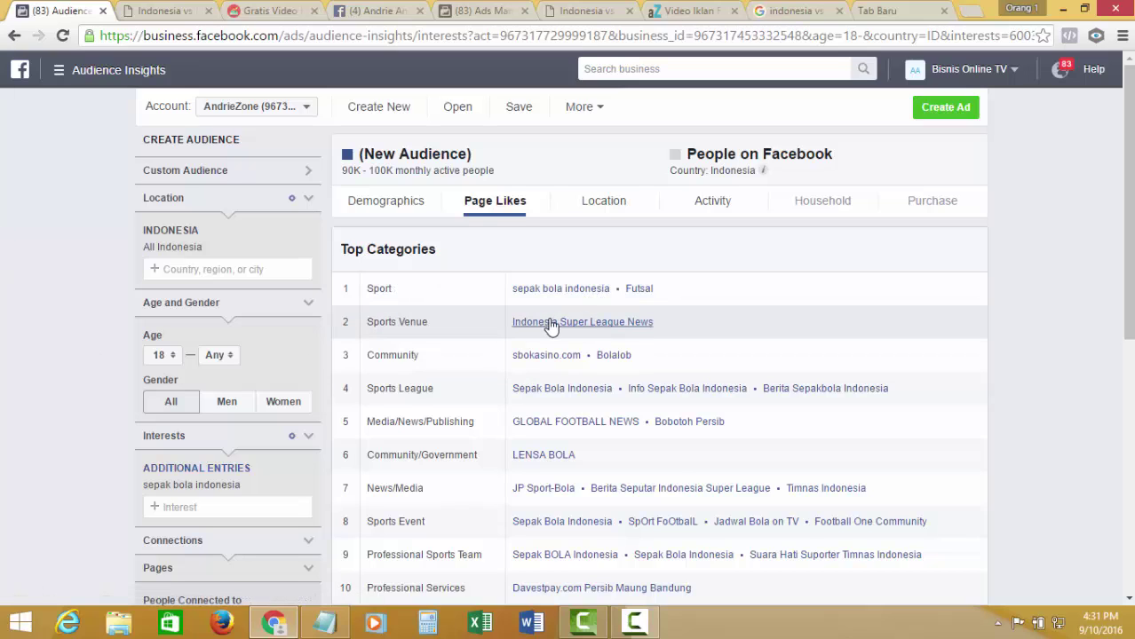
pyautogui.scroll(-2, 738, 338)
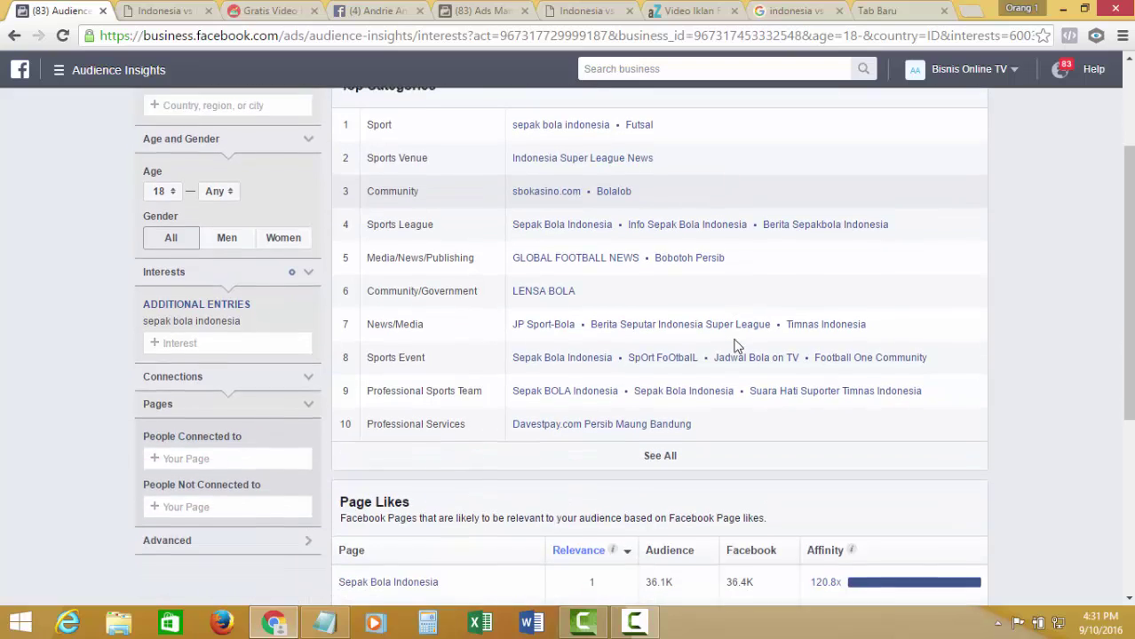
pyautogui.scroll(2, 726, 347)
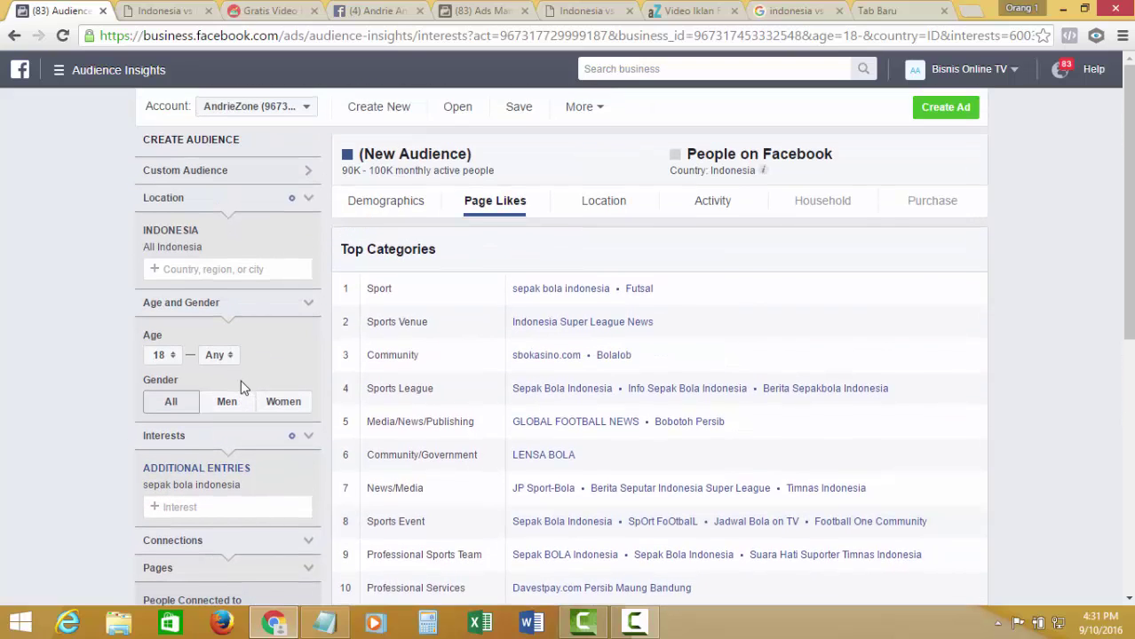
# - Replace the "sepak bola indonesia" interest with "TIMNAS INDONESIA"
pyautogui.scroll(-1, 240, 387)
pyautogui.click(308, 406)
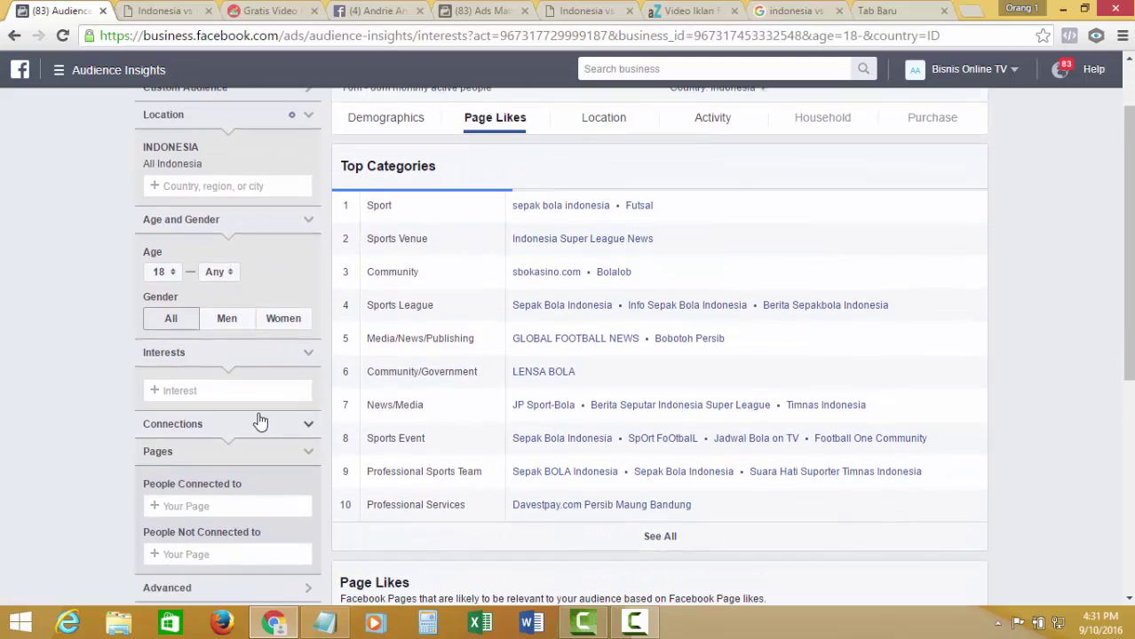
pyautogui.click(258, 394)
pyautogui.write('t')
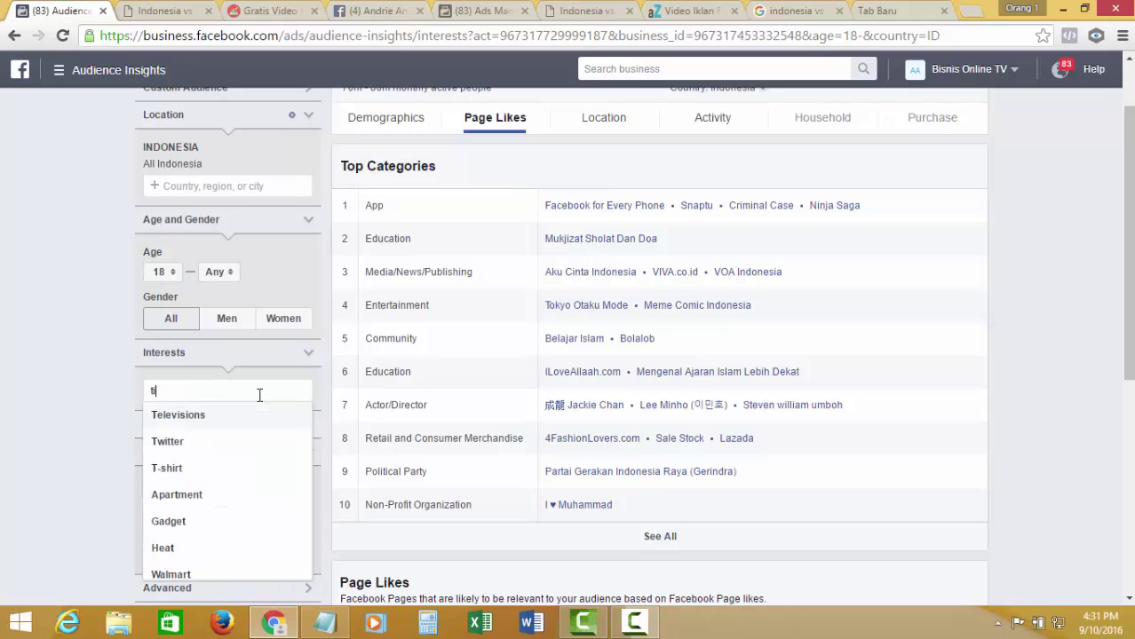
pyautogui.write('imnas')
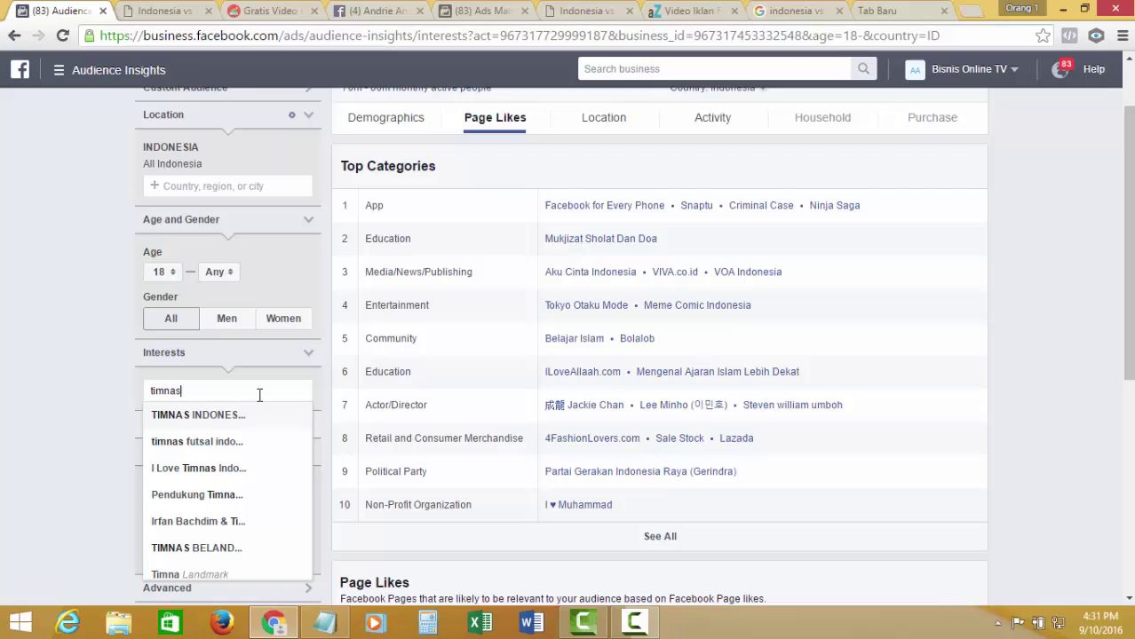
pyautogui.click(199, 415)
pyautogui.scroll(1, 43, 296)
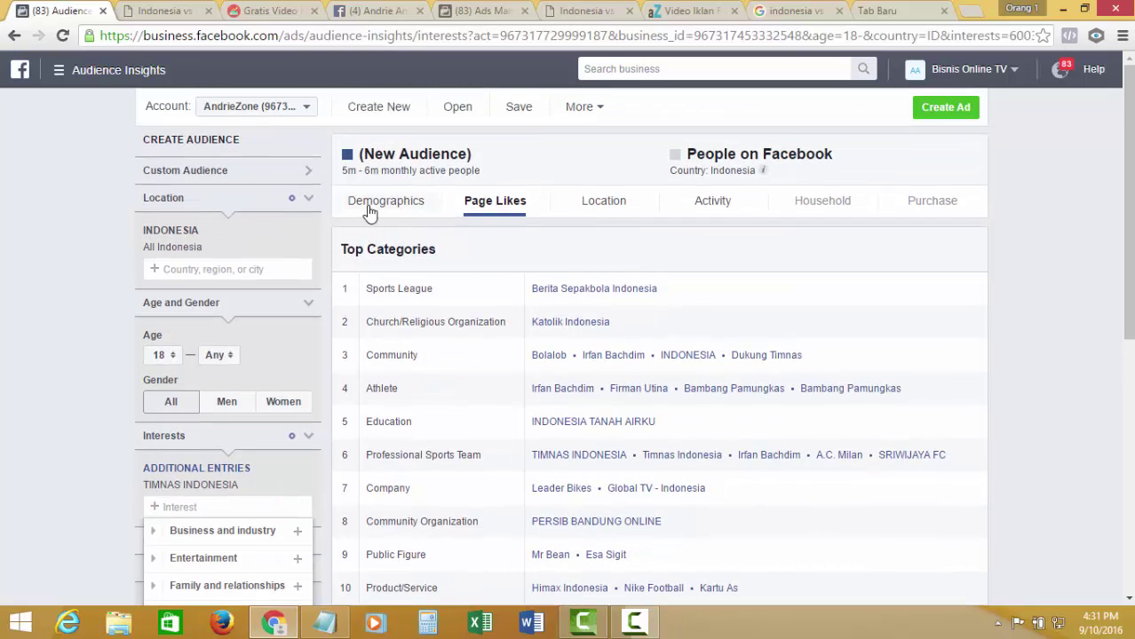
# - Examine the TIMNAS INDONESIA audience's demographics, including the share of men and the job titles
pyautogui.click(371, 211)
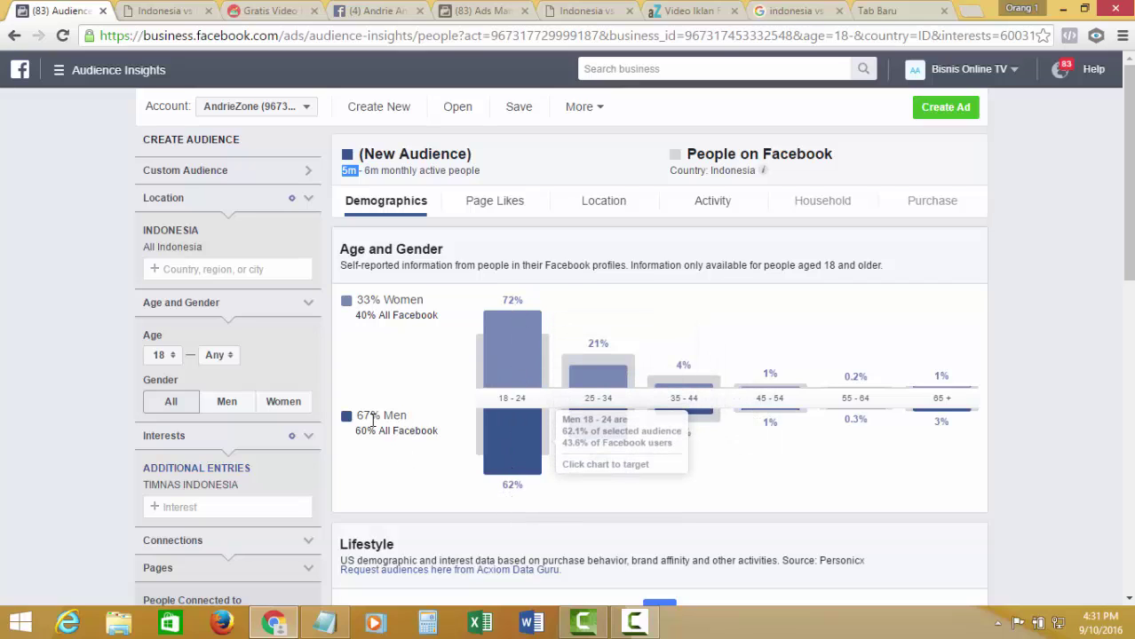
pyautogui.moveTo(357, 415); pyautogui.dragTo(415, 414)
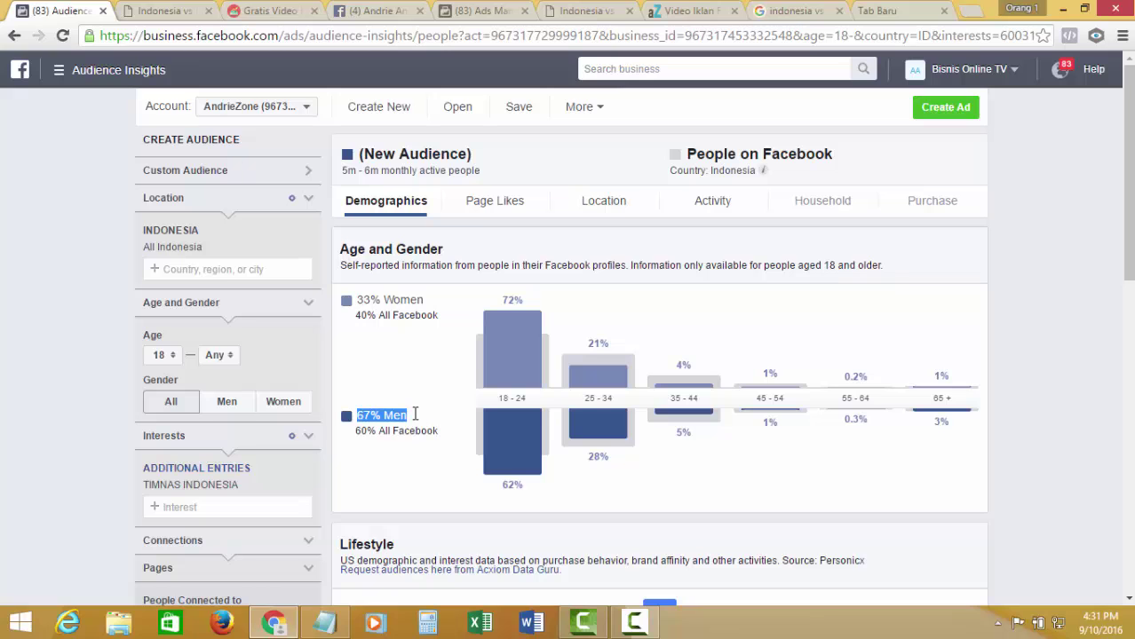
pyautogui.scroll(-9, 1030, 351)
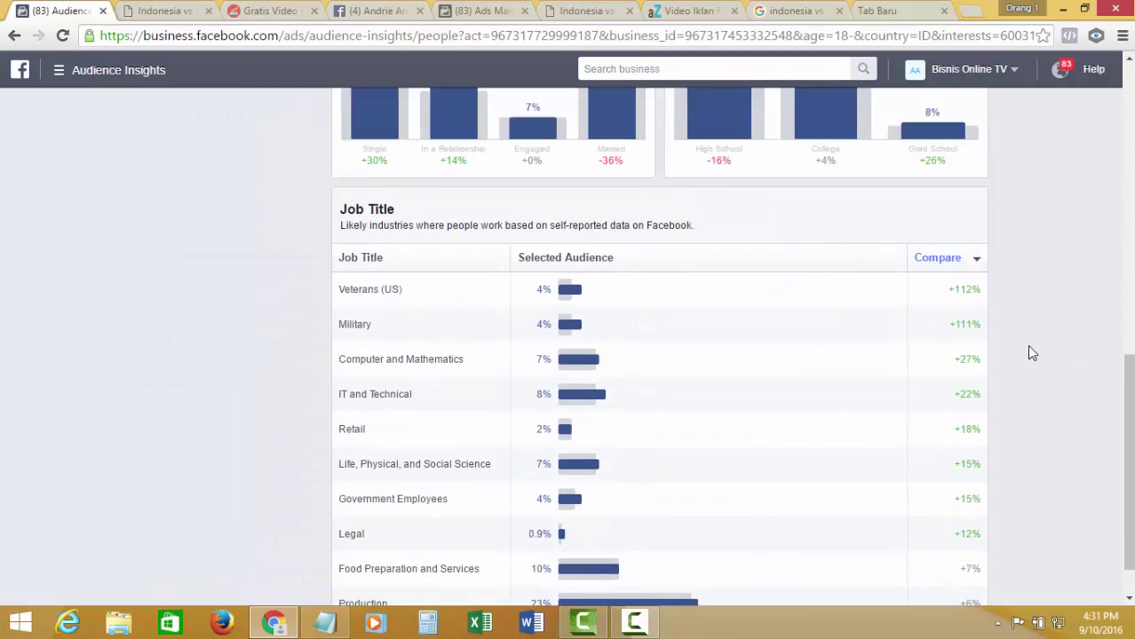
pyautogui.scroll(10, 1030, 351)
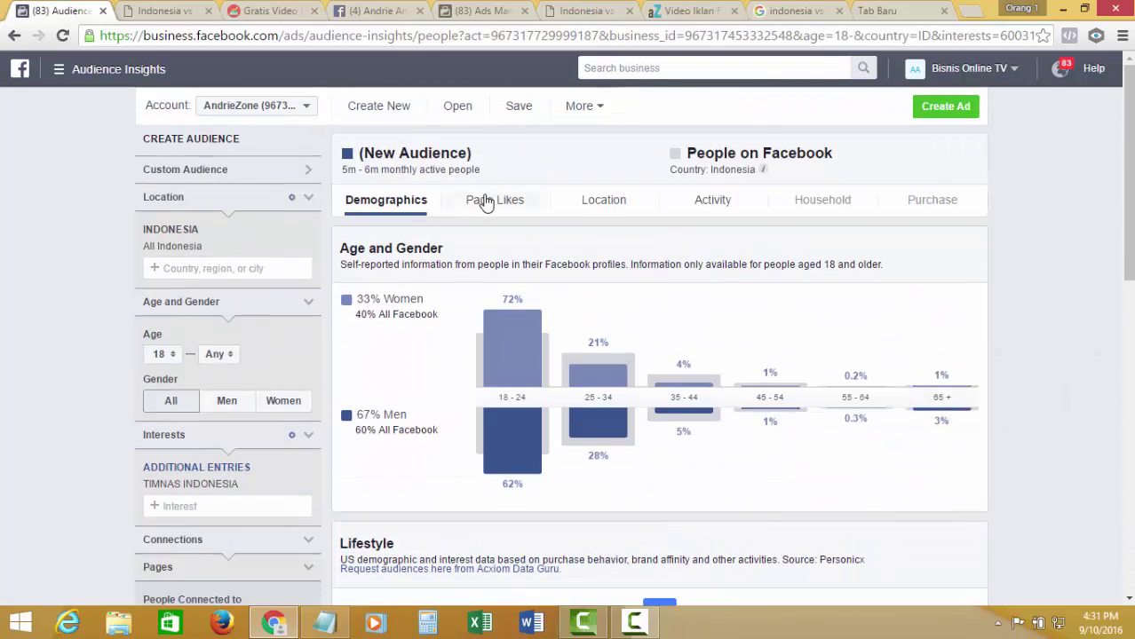
# - Look over the TIMNAS INDONESIA audience's page likes and its monthly active audience size
pyautogui.click(486, 200)
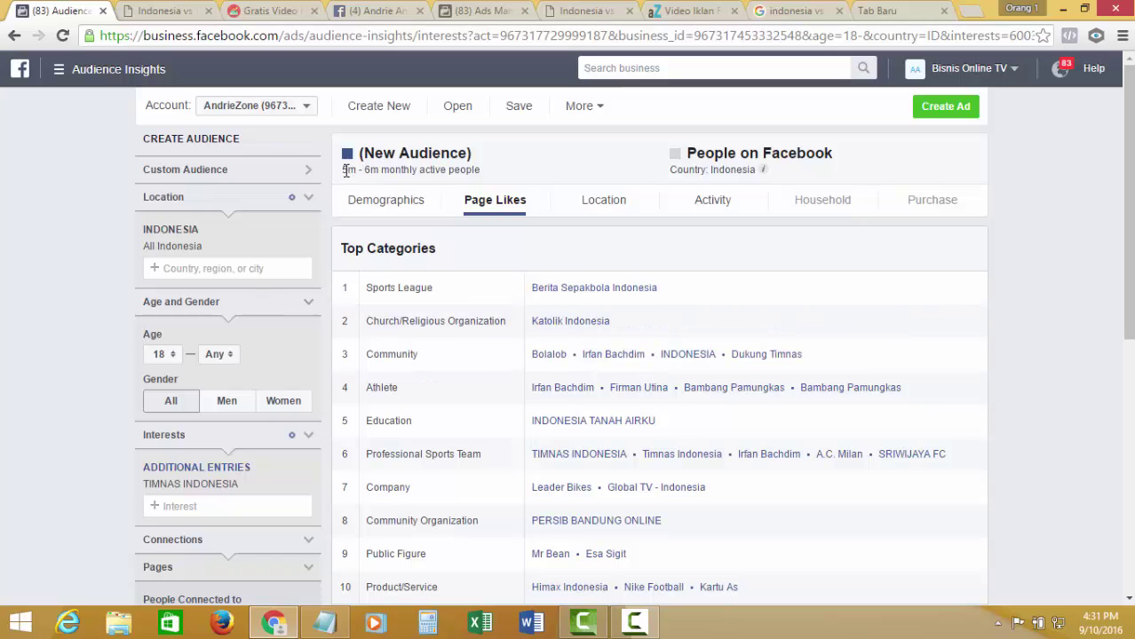
pyautogui.moveTo(344, 169); pyautogui.dragTo(379, 169)
pyautogui.moveTo(343, 170); pyautogui.dragTo(382, 168)
pyautogui.moveTo(131, 481); pyautogui.dragTo(239, 480)
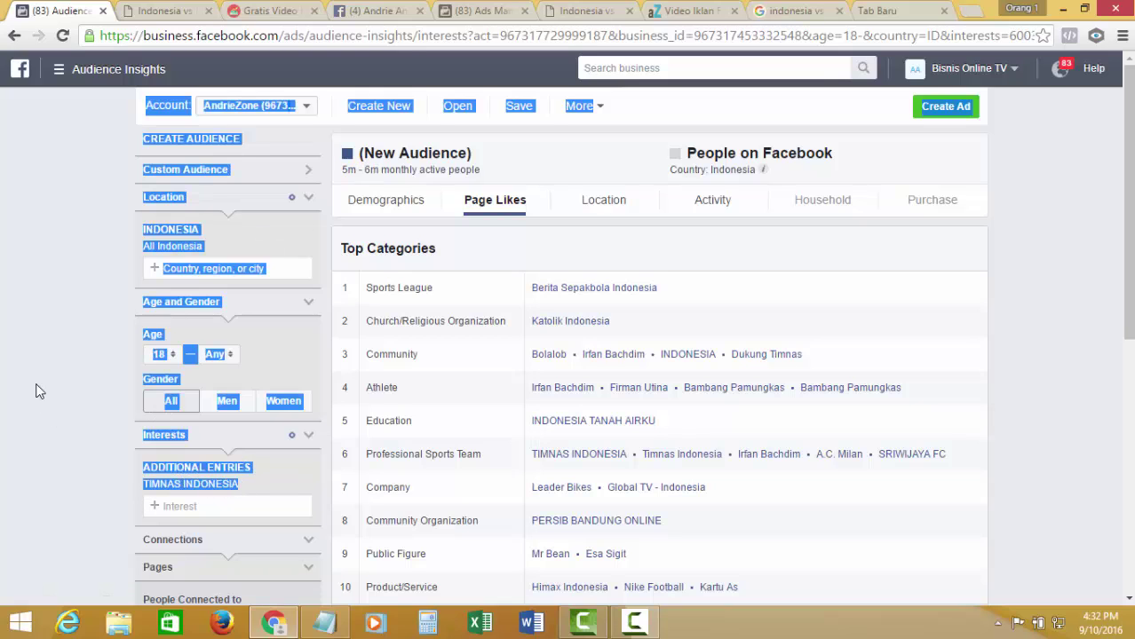
pyautogui.click(138, 494)
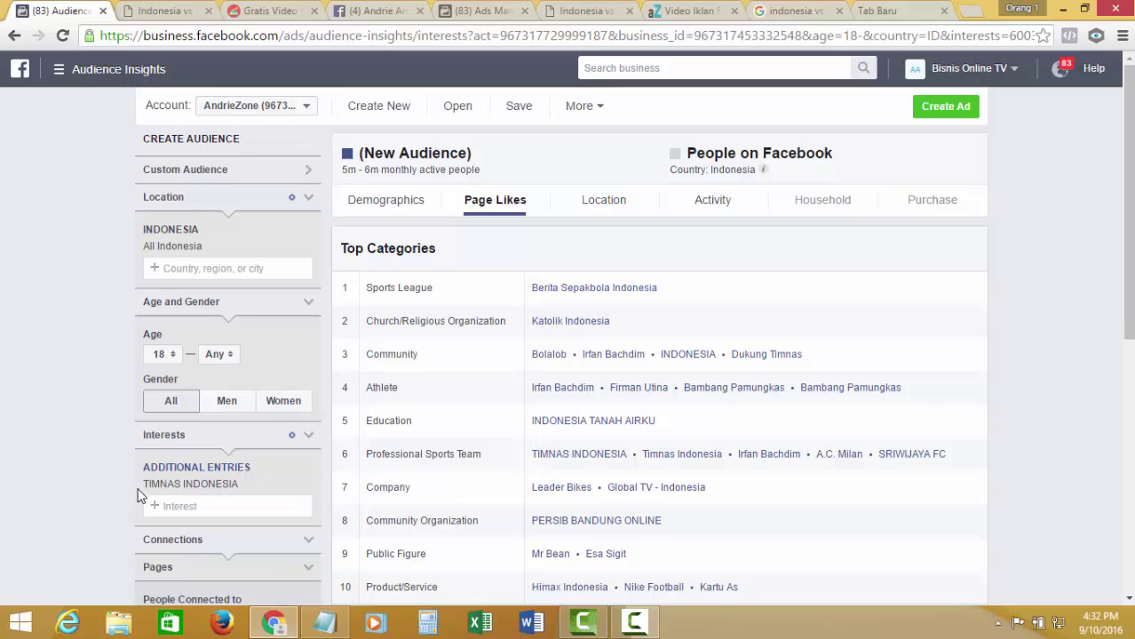
# - In the Notepad notes, trim the keyword line to just "timnas indonesia", removing "sepakbola indonesia" and the trailing comma, and return to the audience page
pyautogui.click(324, 622)
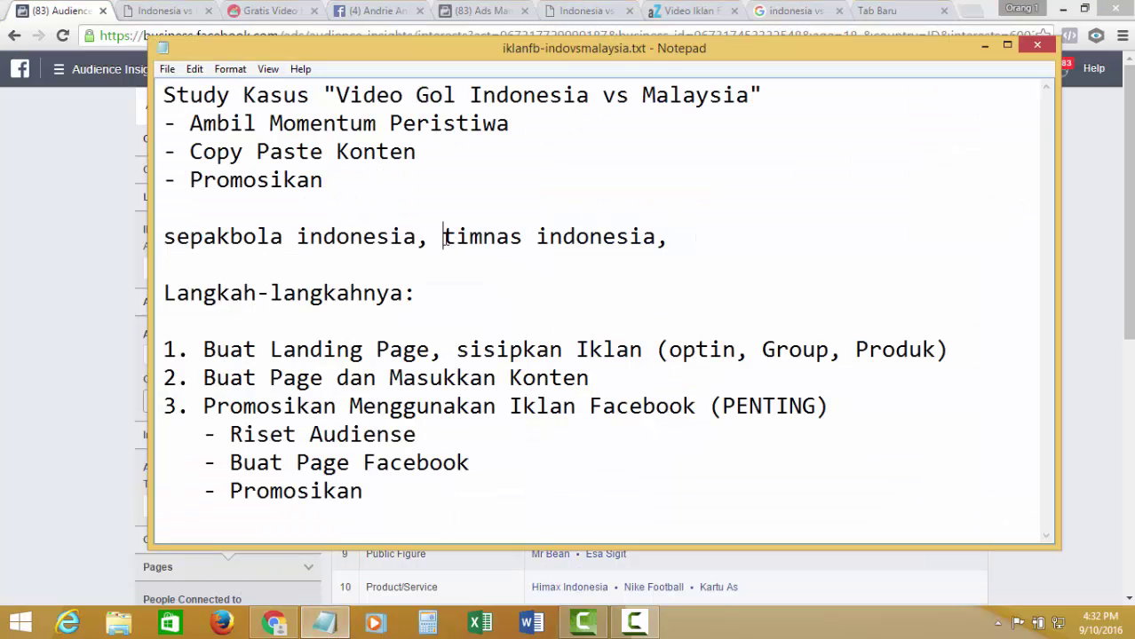
pyautogui.moveTo(444, 237); pyautogui.dragTo(165, 247)
pyautogui.press('Delete')
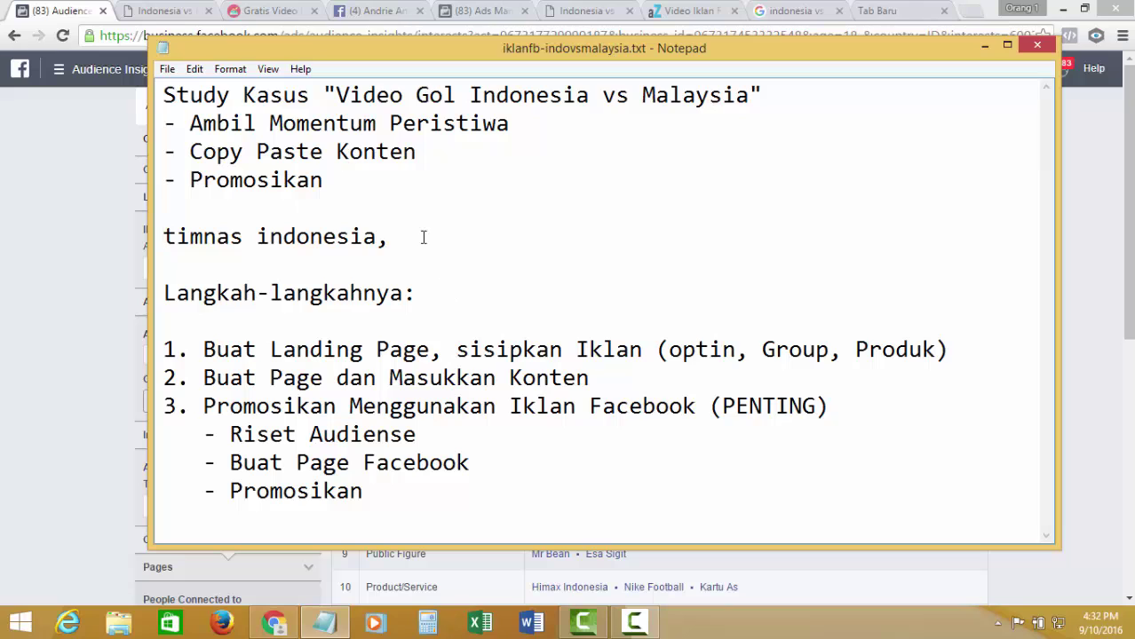
pyautogui.press('BackSpace')
pyautogui.press('BackSpace')
pyautogui.click(418, 561)
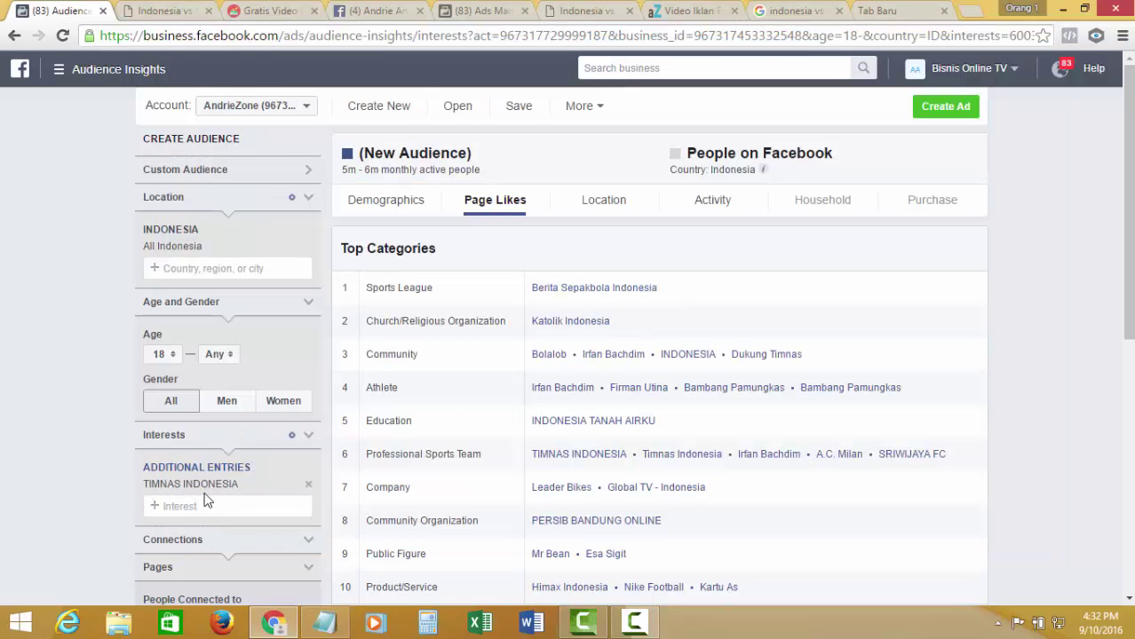
pyautogui.click(325, 622)
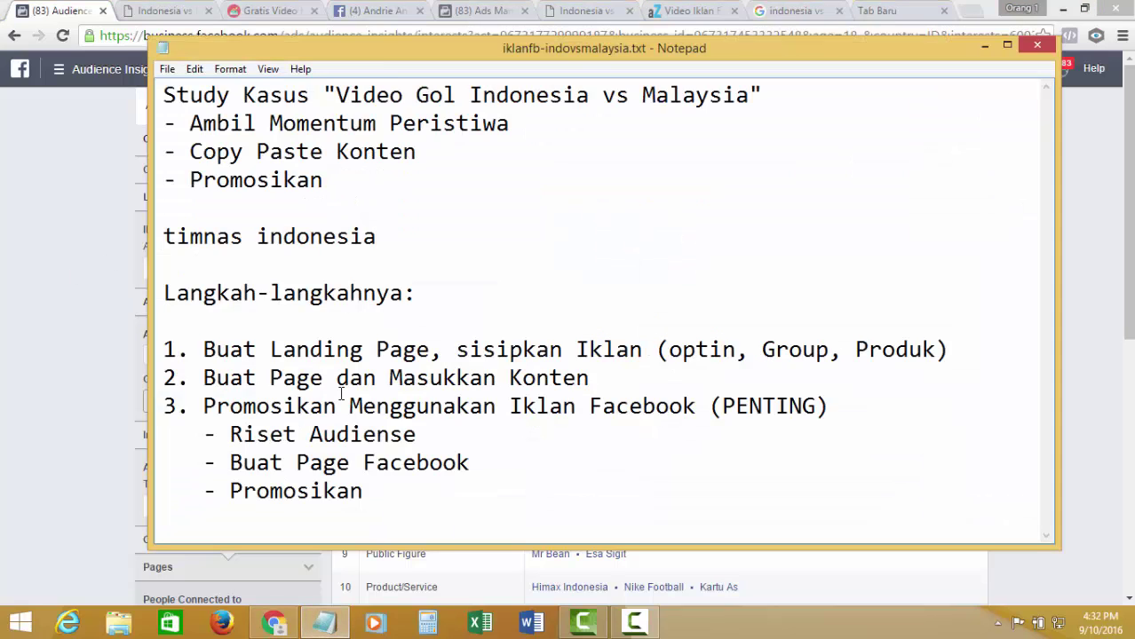
pyautogui.click(4, 304)
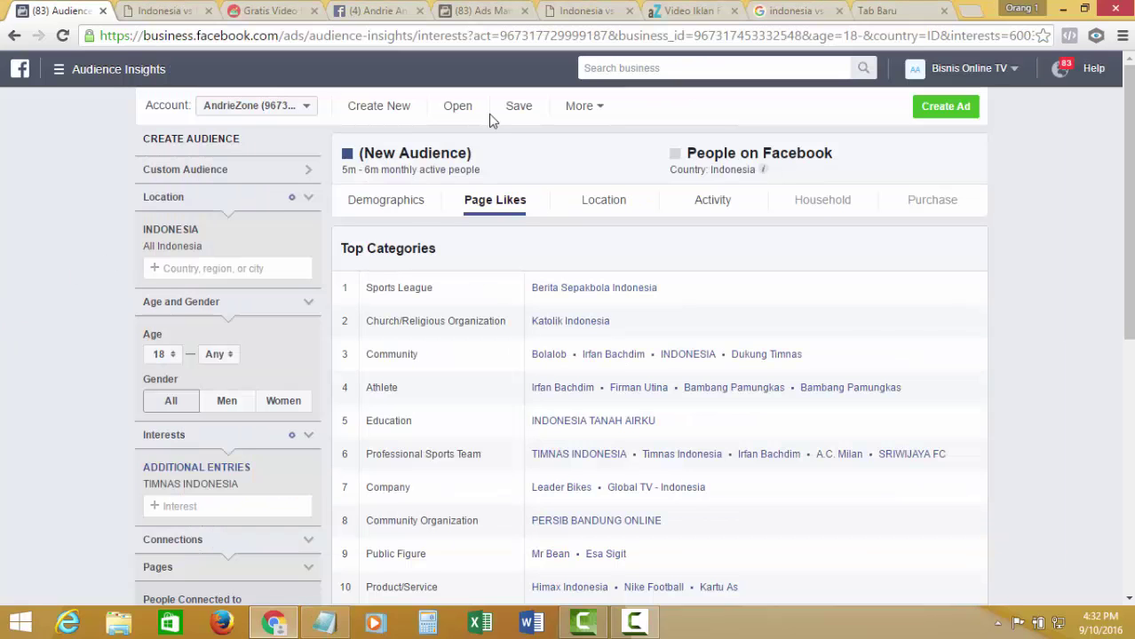
# - Review the TIMNAS INDONESIA audience's demographics again, down to relationship status and education level
pyautogui.click(401, 211)
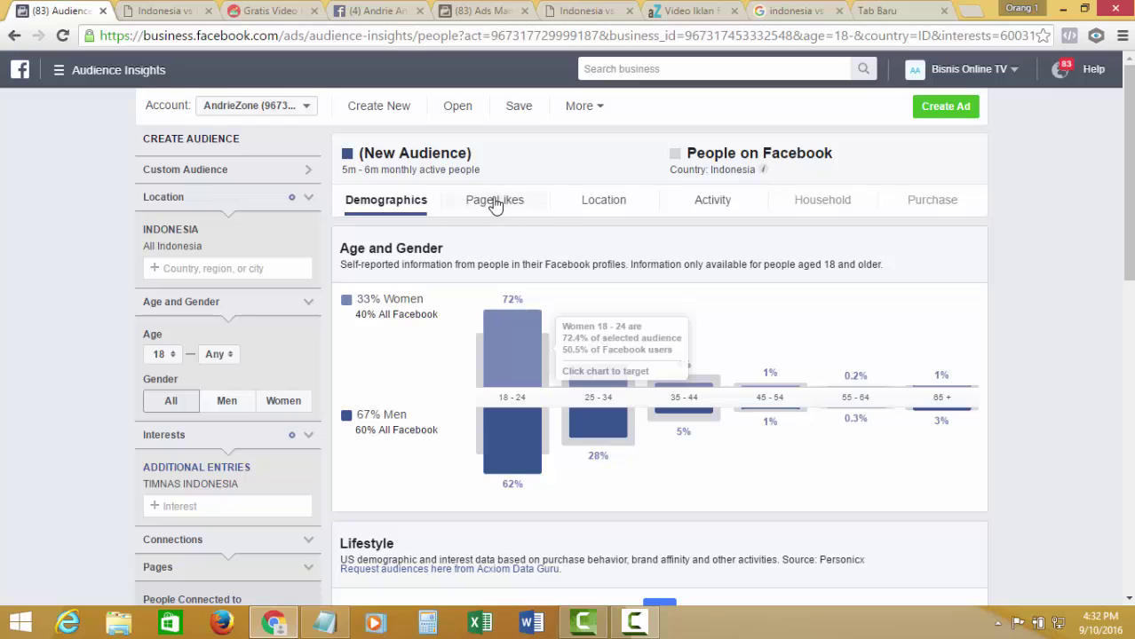
pyautogui.click(495, 202)
pyautogui.click(418, 212)
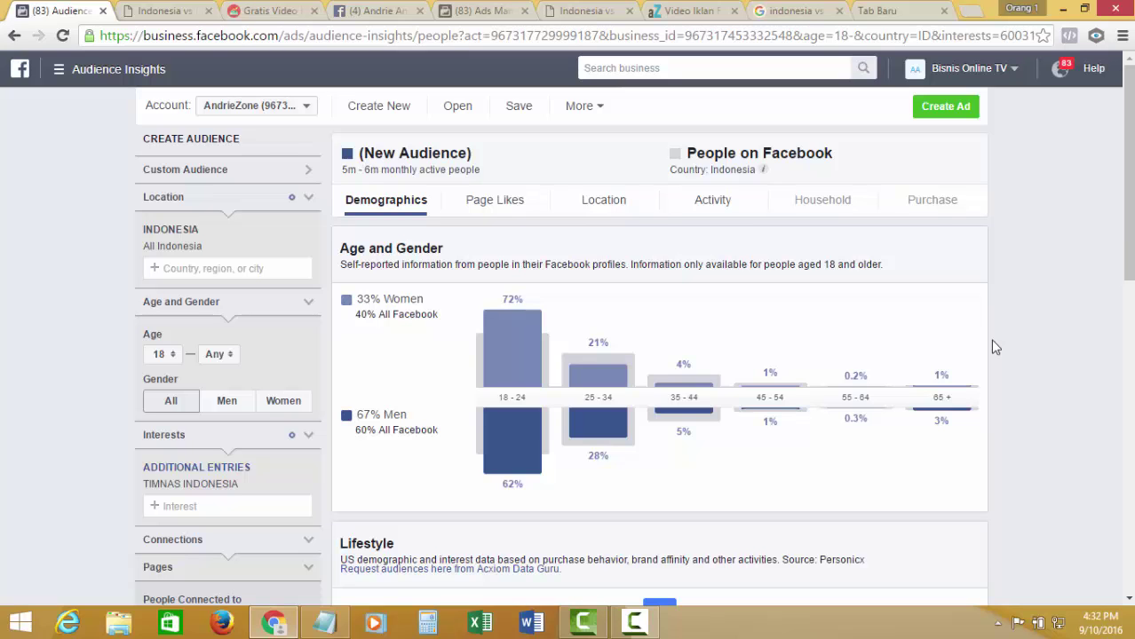
pyautogui.scroll(-5, 999, 346)
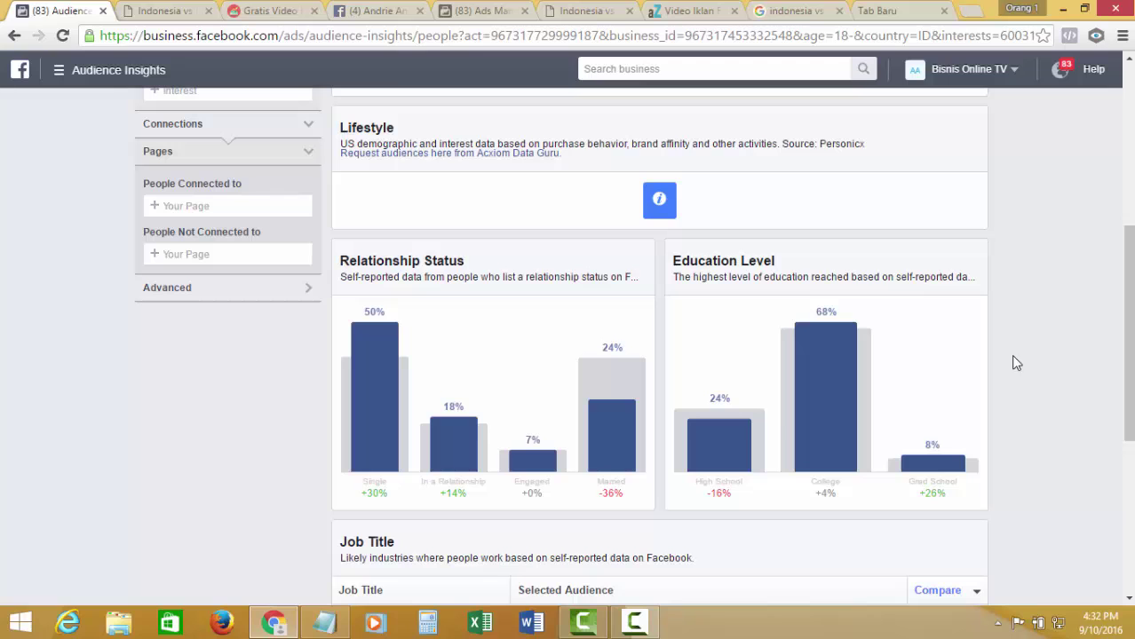
# - In the Notepad steps list, add "=> OKE" after "Riset Audiense" and "=>" after "Buat Page Facebook", and return to the browser
pyautogui.scroll(-2, 1016, 363)
pyautogui.scroll(7, 1016, 364)
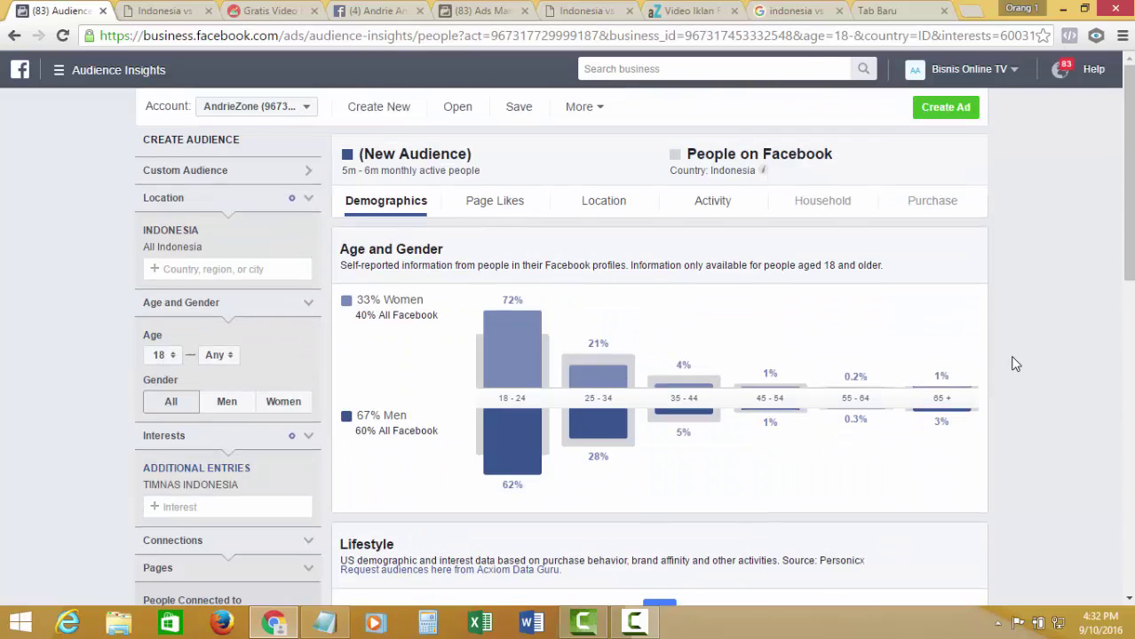
pyautogui.click(324, 621)
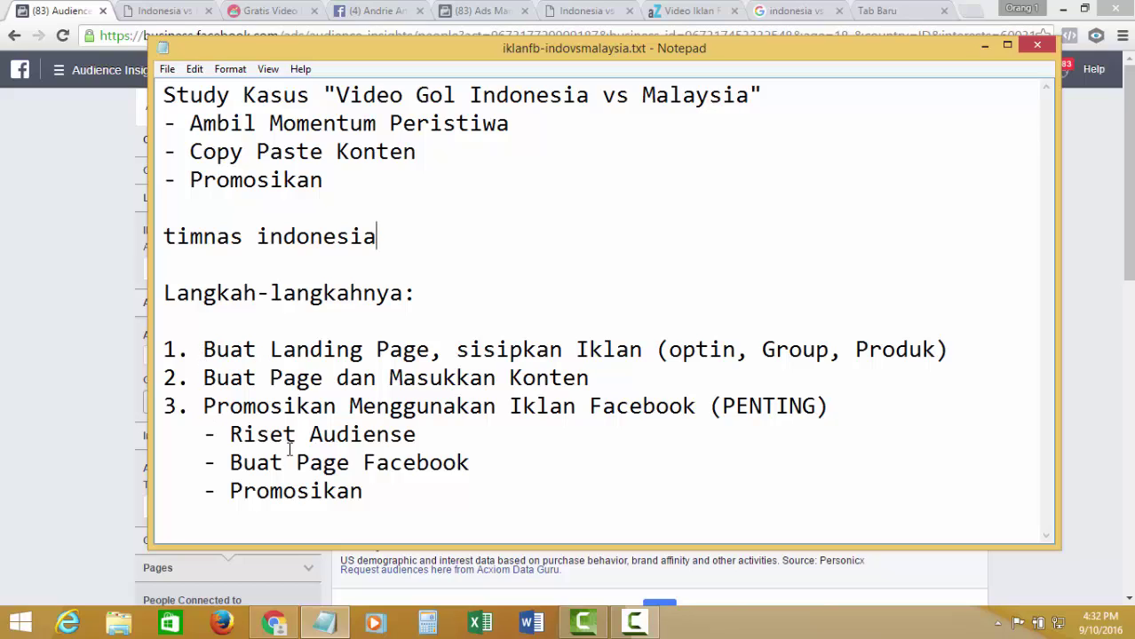
pyautogui.click(451, 440)
pyautogui.write('=> OKE')
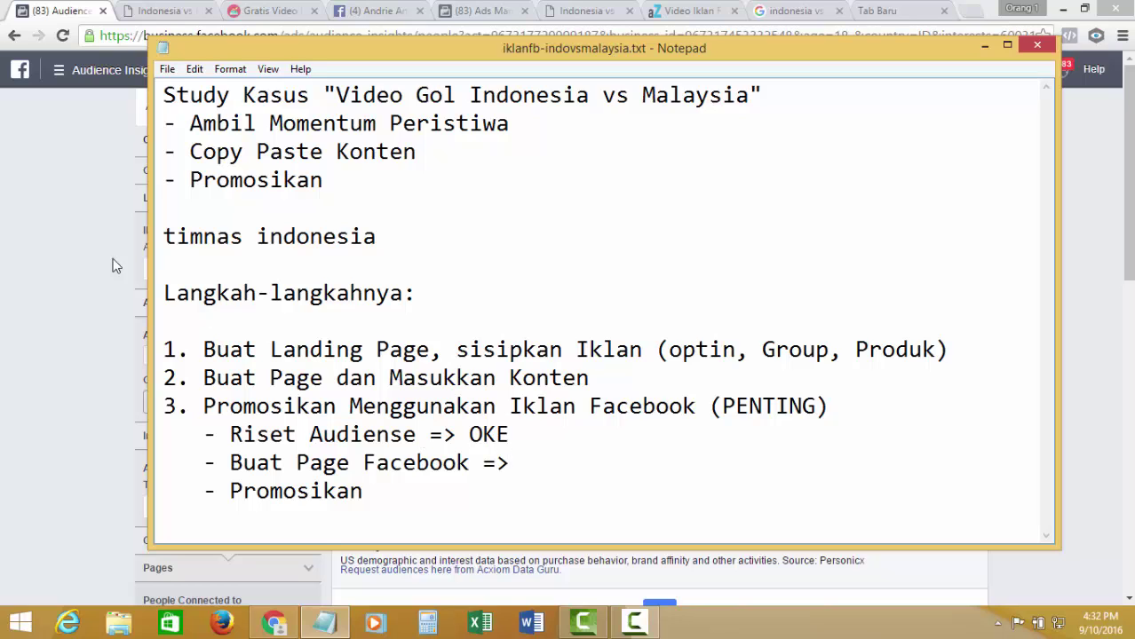
pyautogui.click(71, 215)
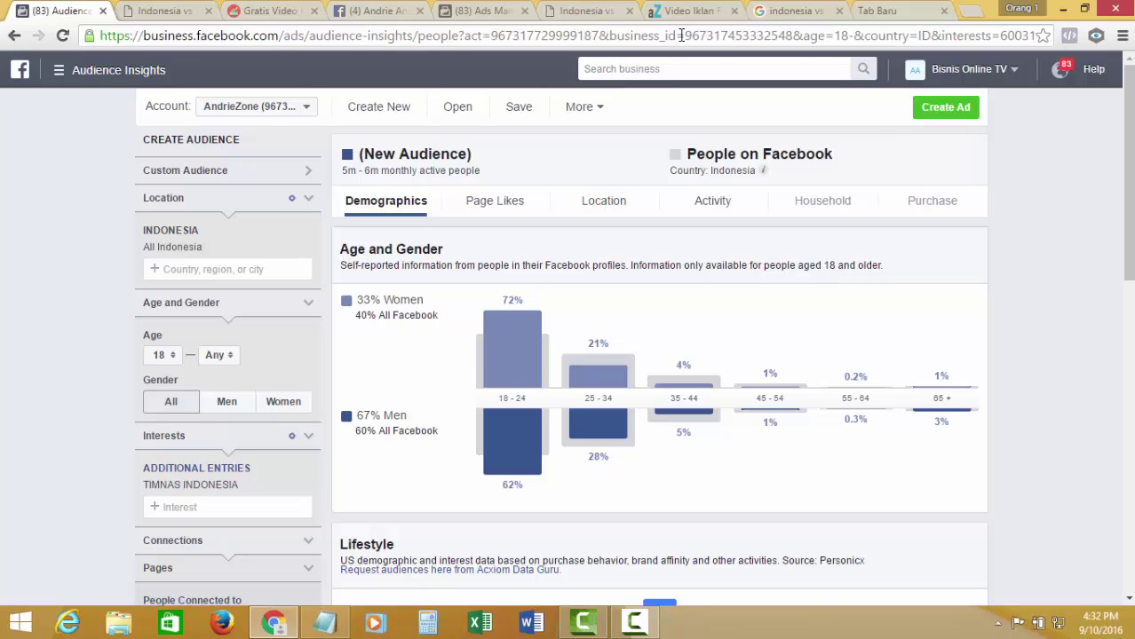
# - Leave Audience Insights for Ads Manager, discarding the unsaved audience changes
pyautogui.click(114, 75)
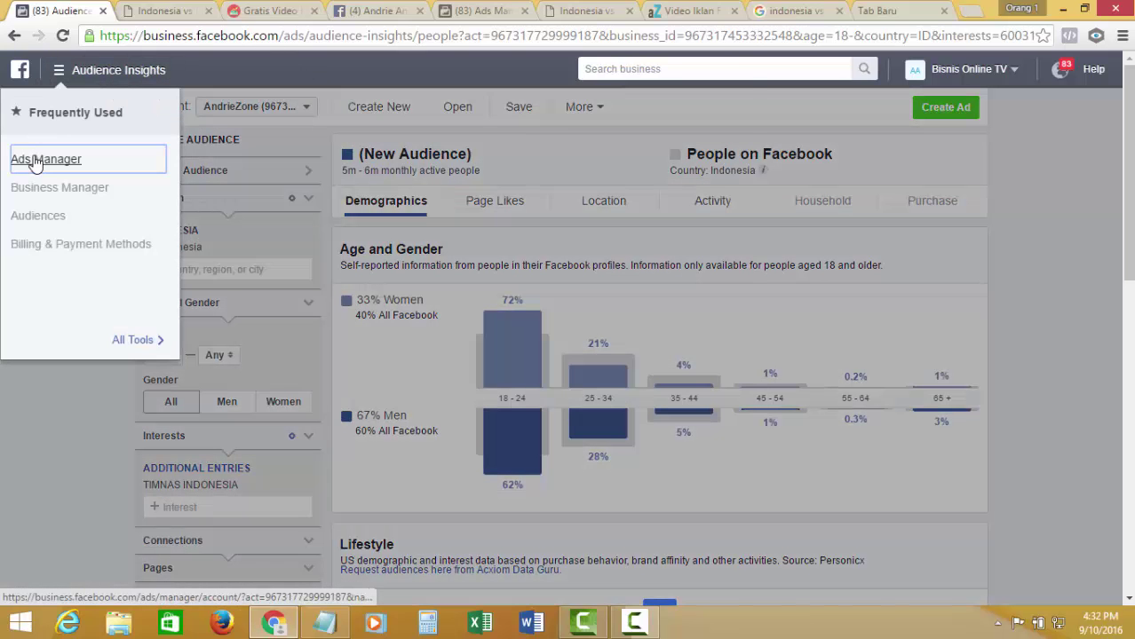
pyautogui.press('Return')
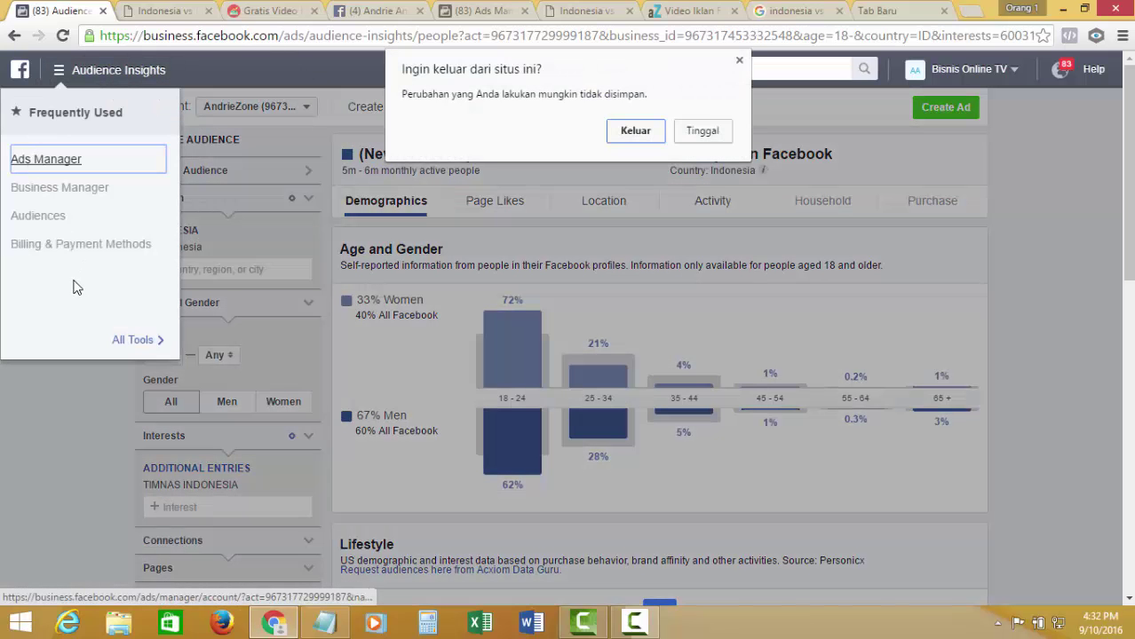
pyautogui.click(624, 131)
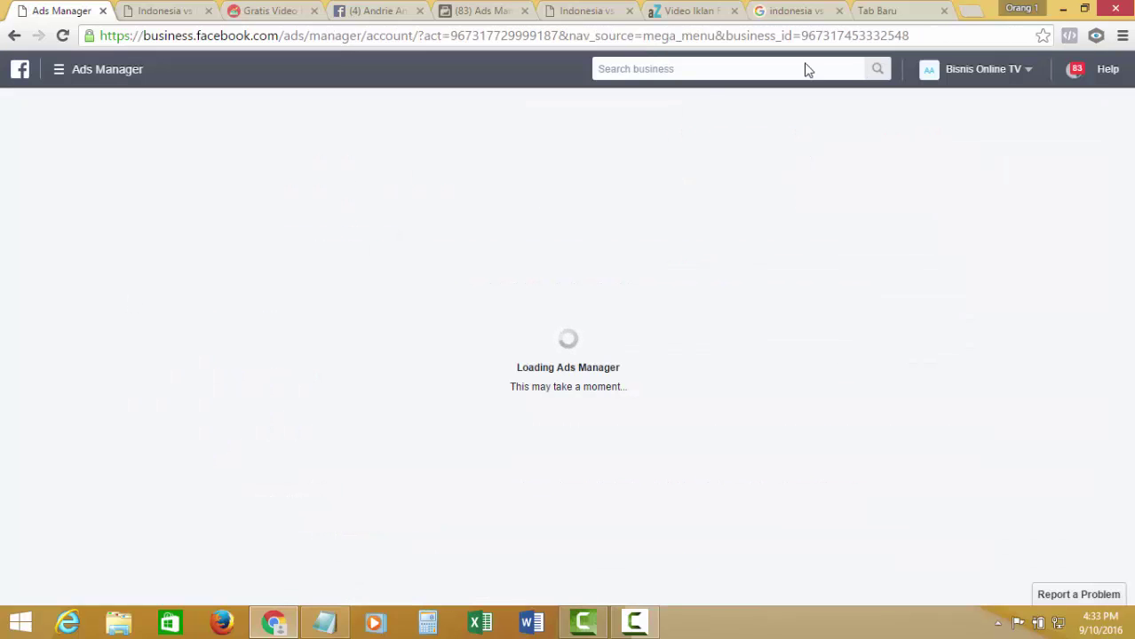
# - From the personal Facebook profile, bring up the full list of managed pages and open Timnas Aff 2016
pyautogui.click(364, 7)
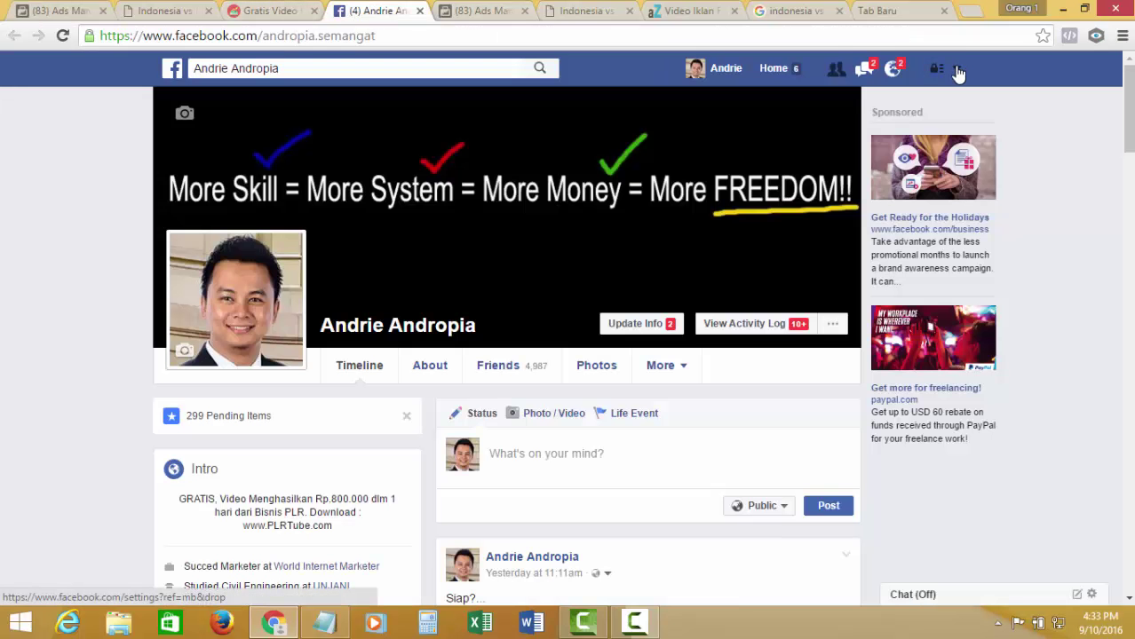
pyautogui.click(956, 69)
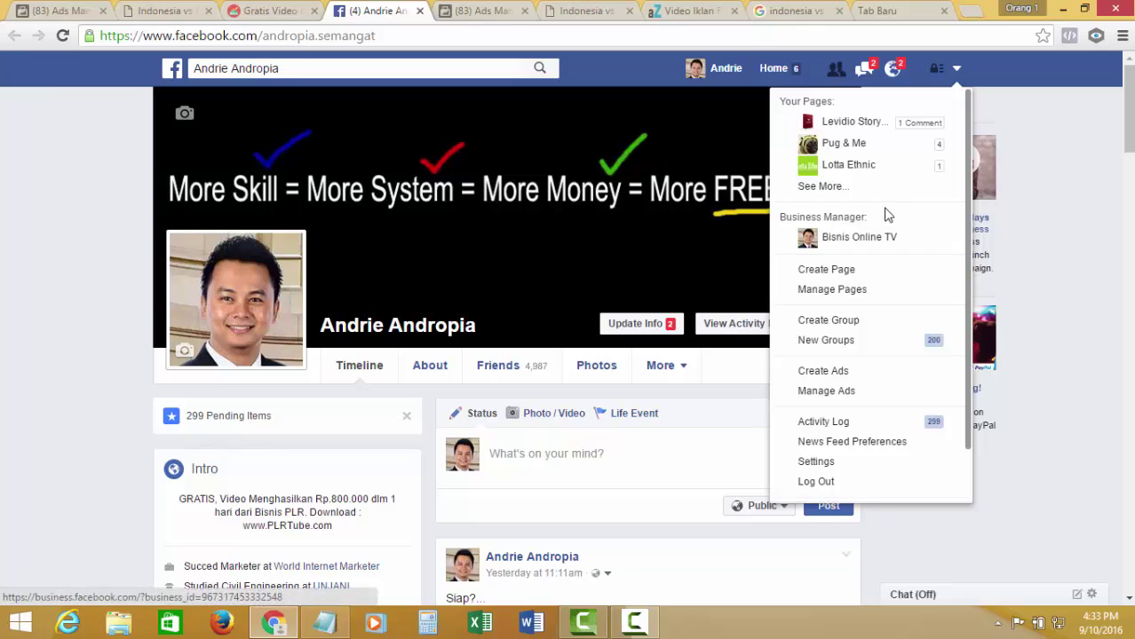
pyautogui.click(824, 187)
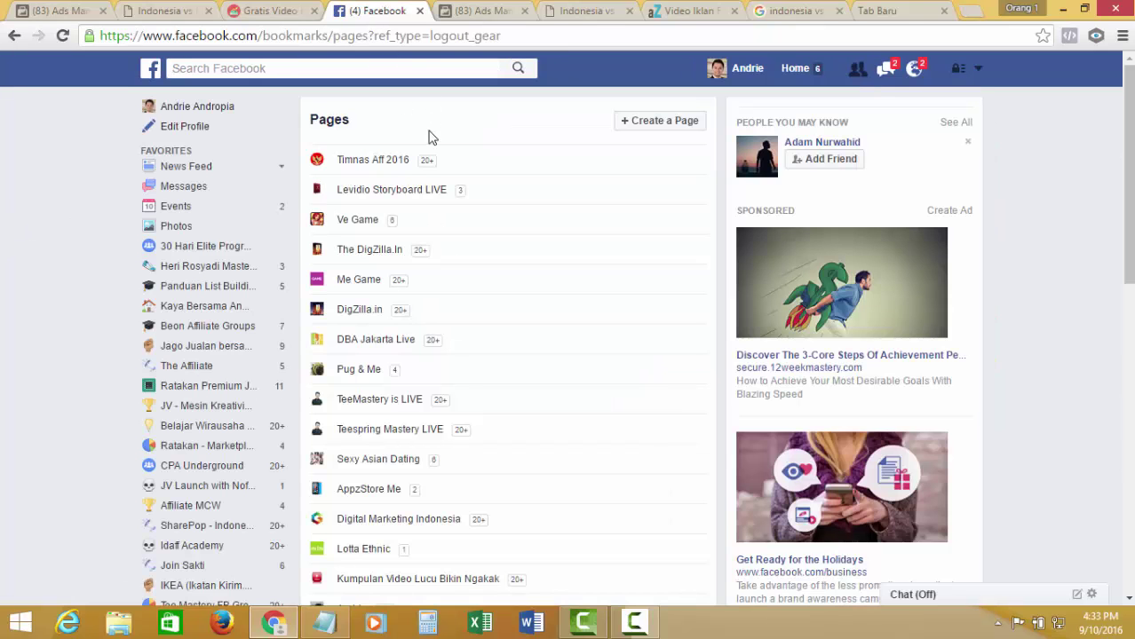
pyautogui.click(374, 160)
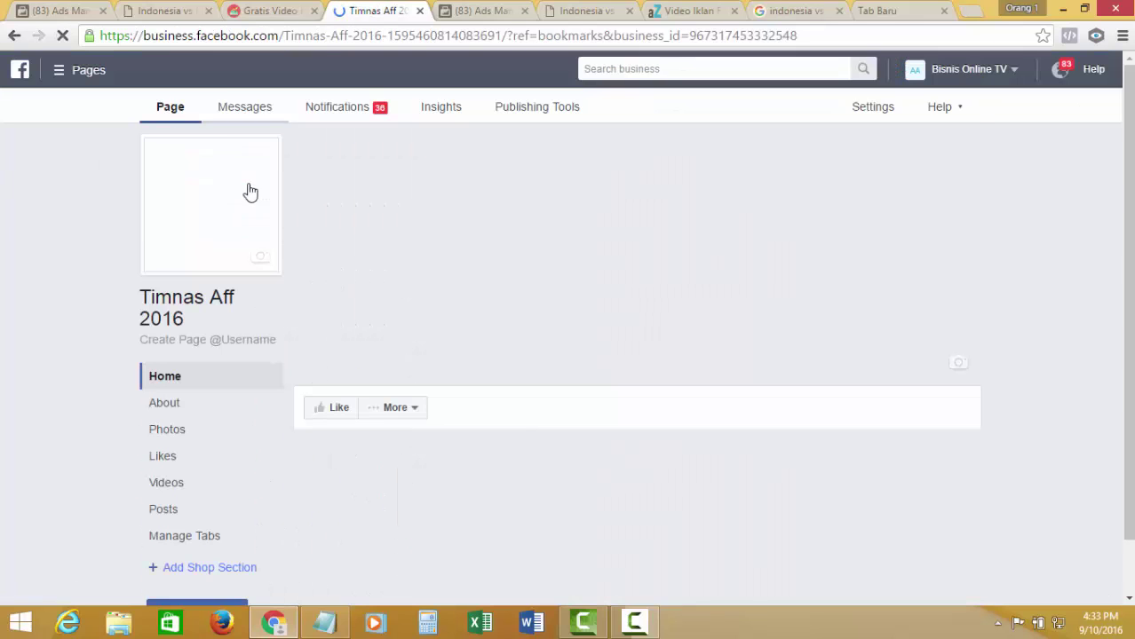
# - Examine the page's Indonesia vs Malaysia video post, focusing on the opening headline sentence and the link beneath it
pyautogui.scroll(-3, 43, 232)
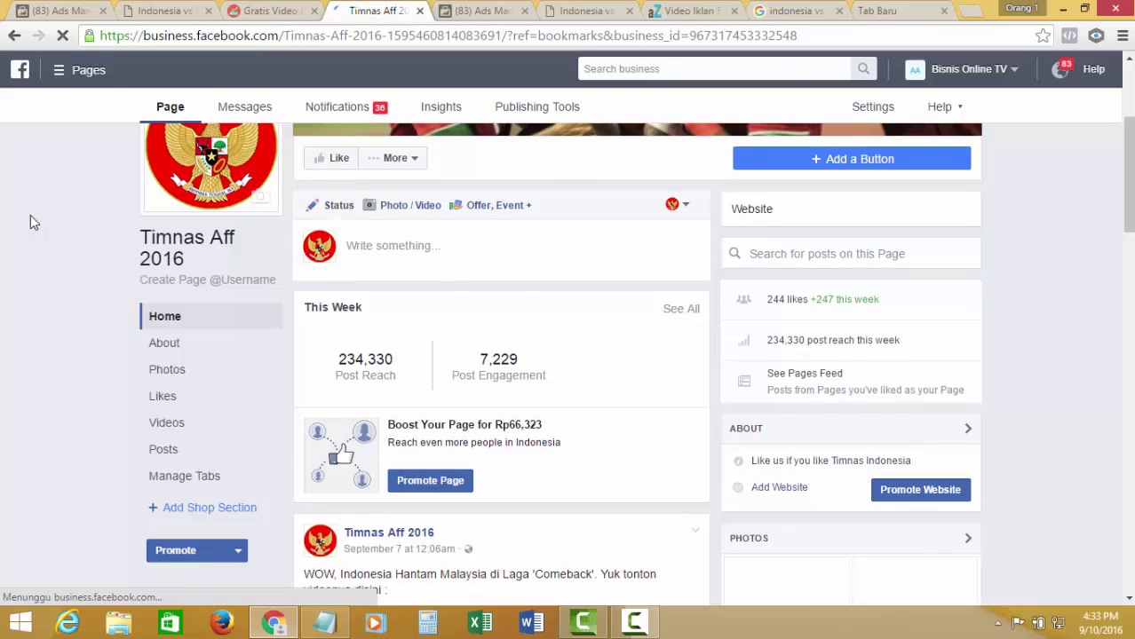
pyautogui.scroll(-9, 27, 218)
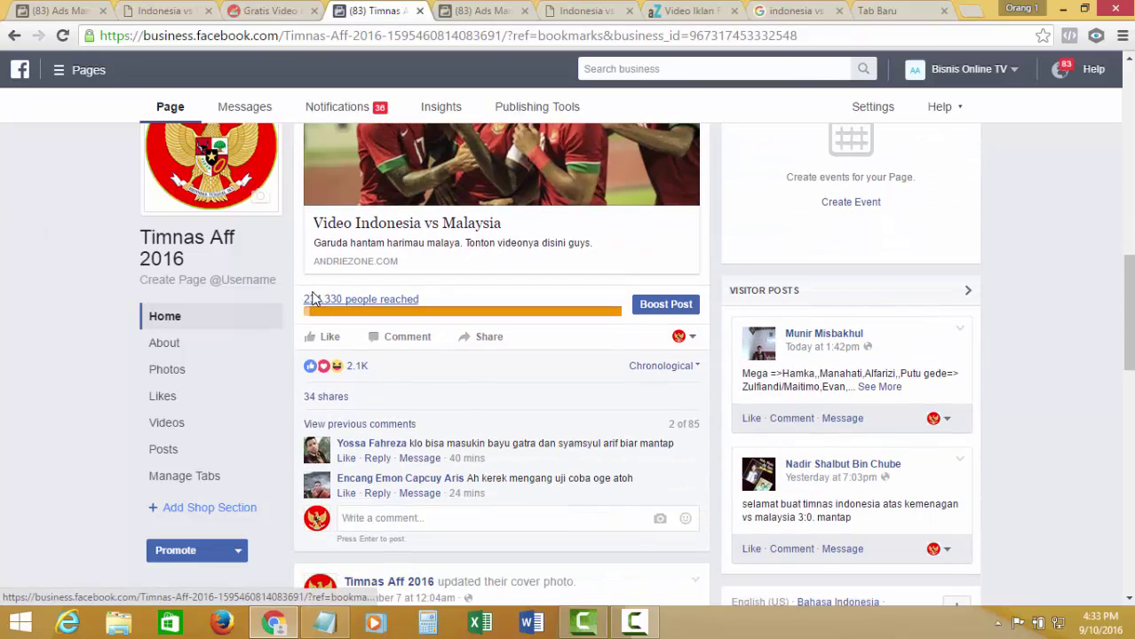
pyautogui.scroll(3, 39, 304)
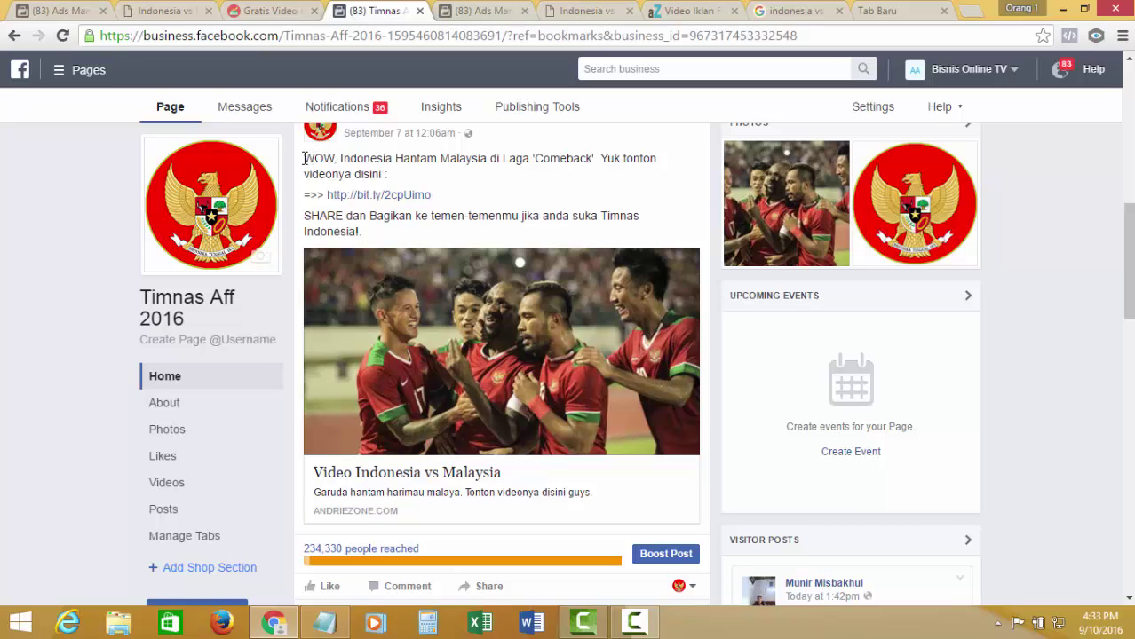
pyautogui.moveTo(305, 158); pyautogui.dragTo(433, 168)
pyautogui.click(445, 183)
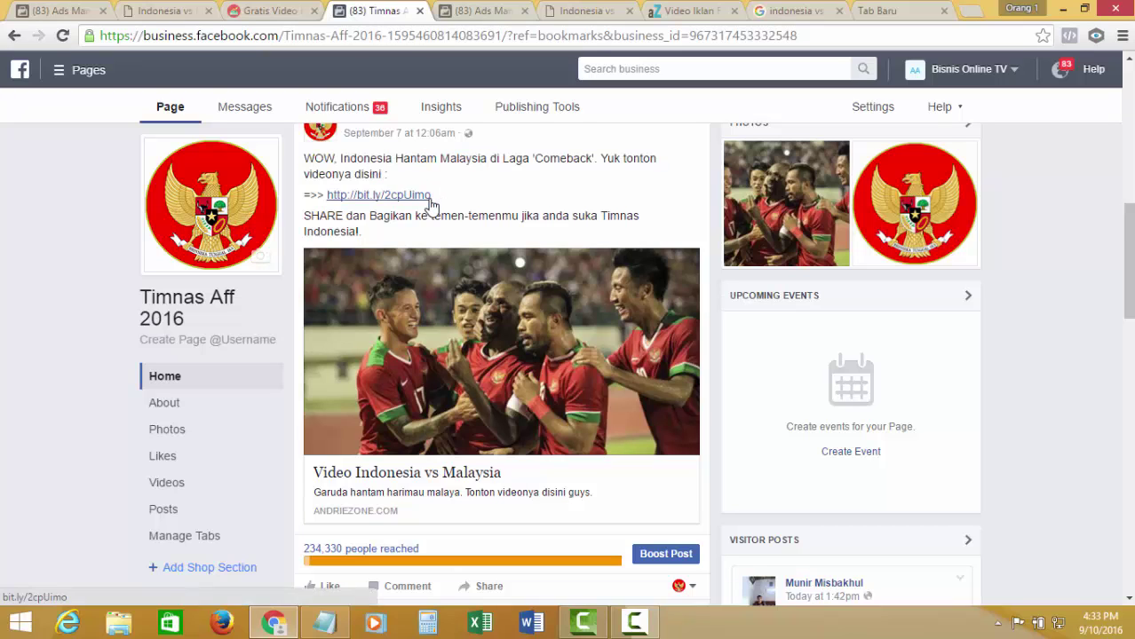
pyautogui.scroll(1, 444, 238)
pyautogui.scroll(-1, 437, 240)
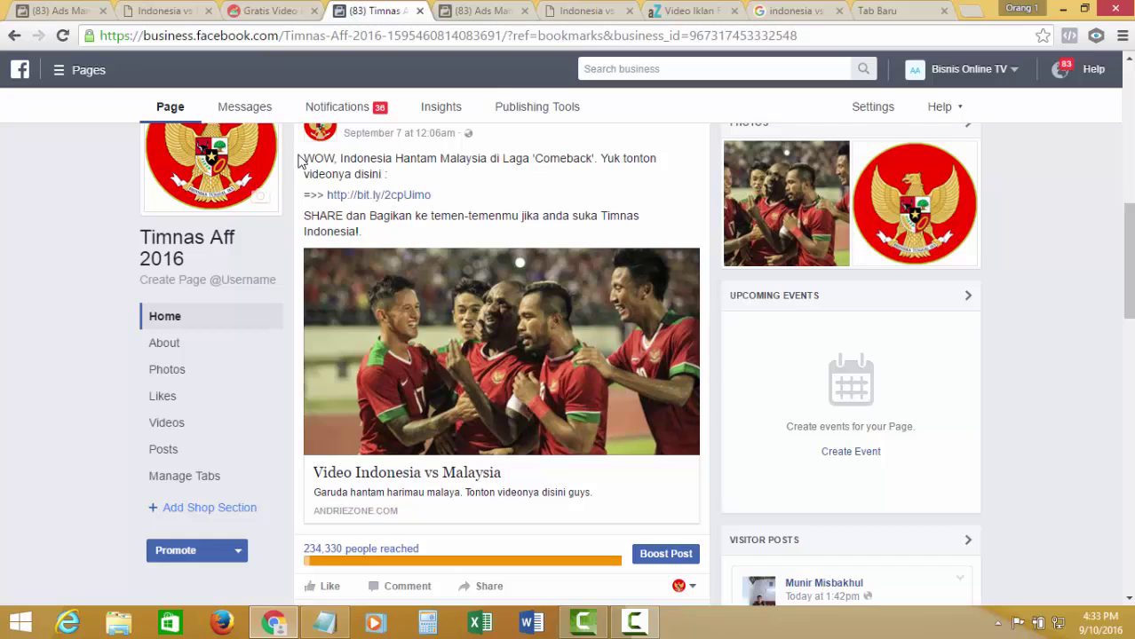
pyautogui.moveTo(302, 158); pyautogui.dragTo(453, 177)
pyautogui.click(453, 177)
pyautogui.tripleClick(374, 168)
pyautogui.click(420, 181)
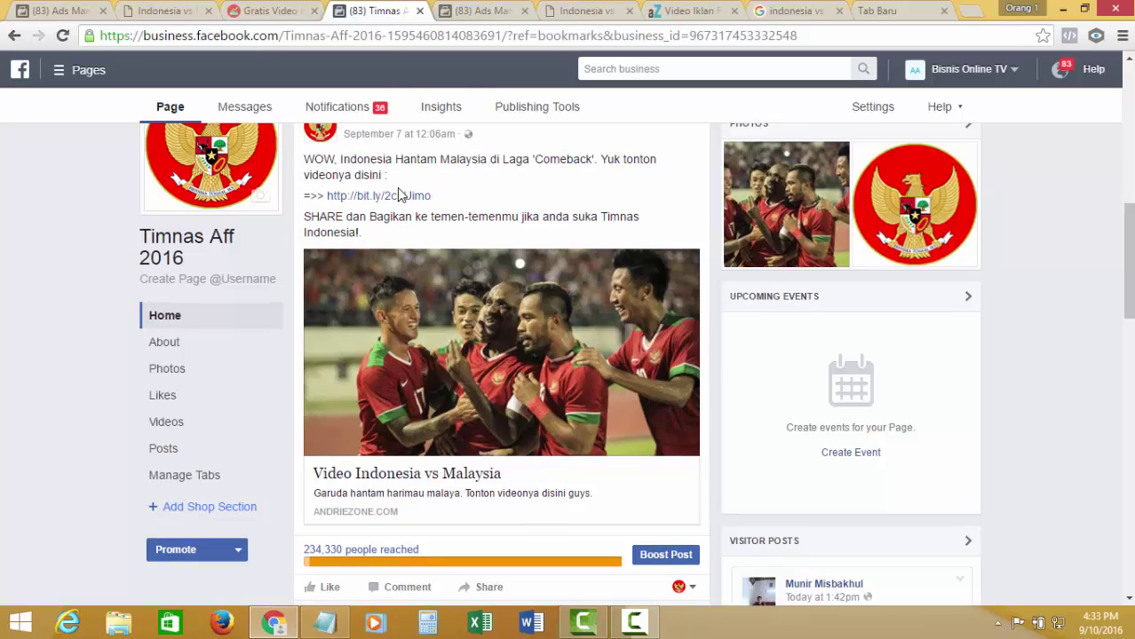
# - Read the post's calls to action: the "Yuk tonton videonya disini" invitation and the line asking fans to share it with friends
pyautogui.scroll(2, 373, 266)
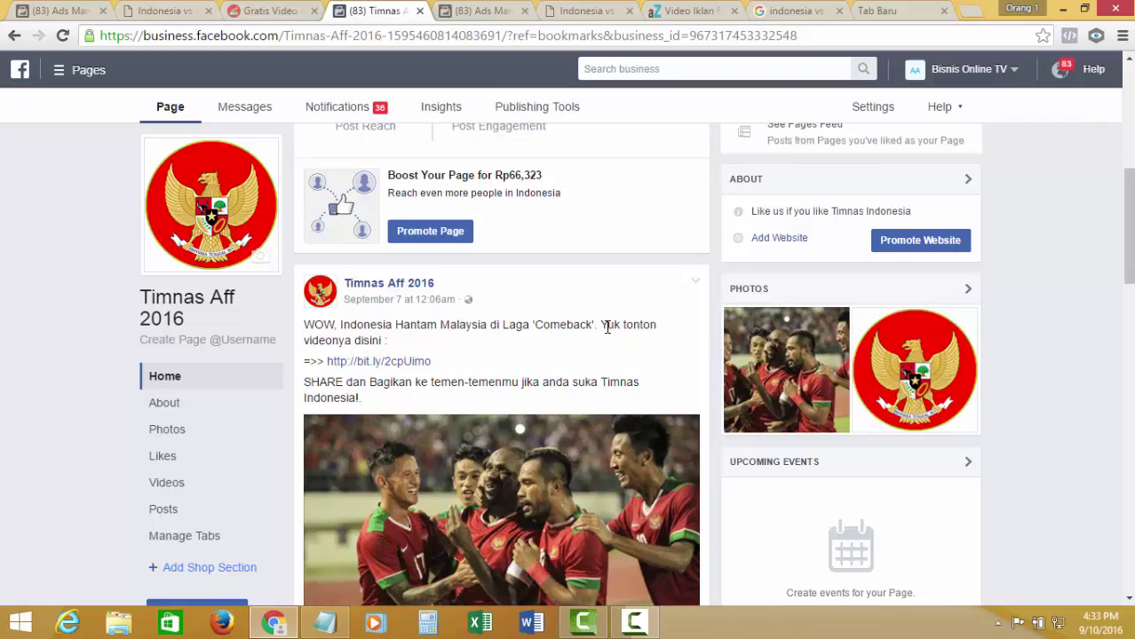
pyautogui.moveTo(601, 325); pyautogui.dragTo(567, 357)
pyautogui.click(558, 357)
pyautogui.scroll(-2, 489, 294)
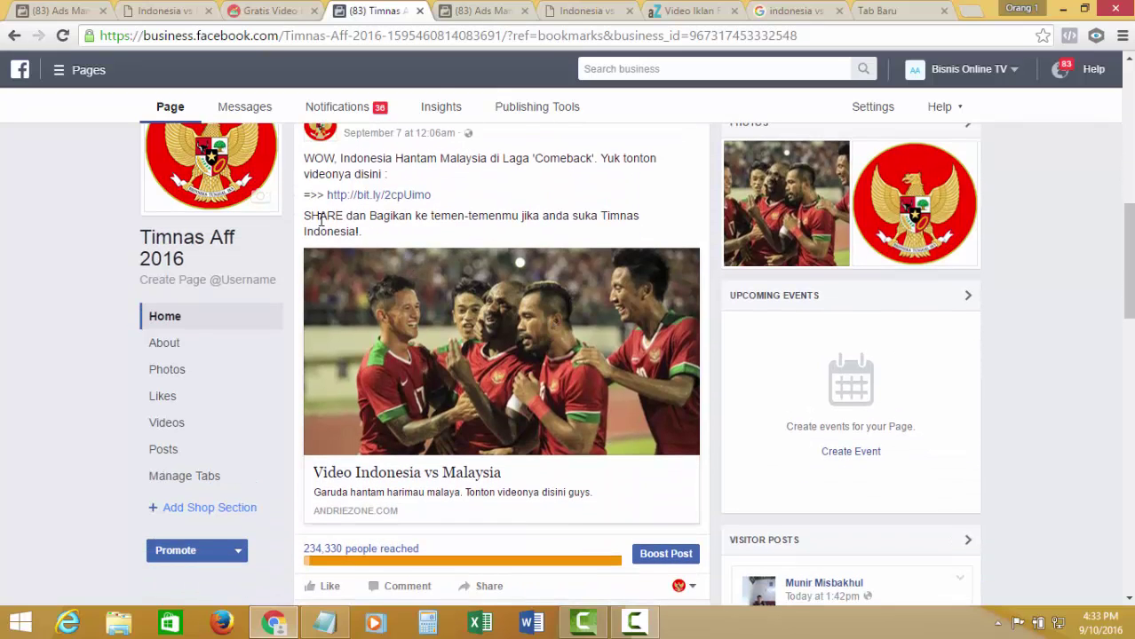
pyautogui.moveTo(305, 216); pyautogui.dragTo(414, 216)
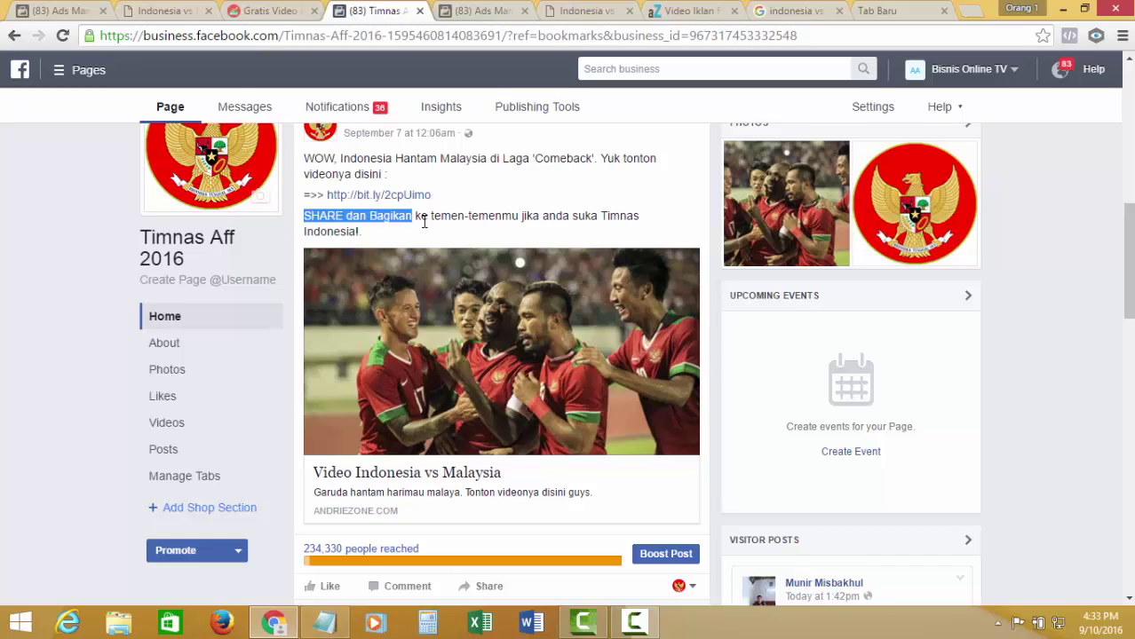
pyautogui.scroll(1, 481, 247)
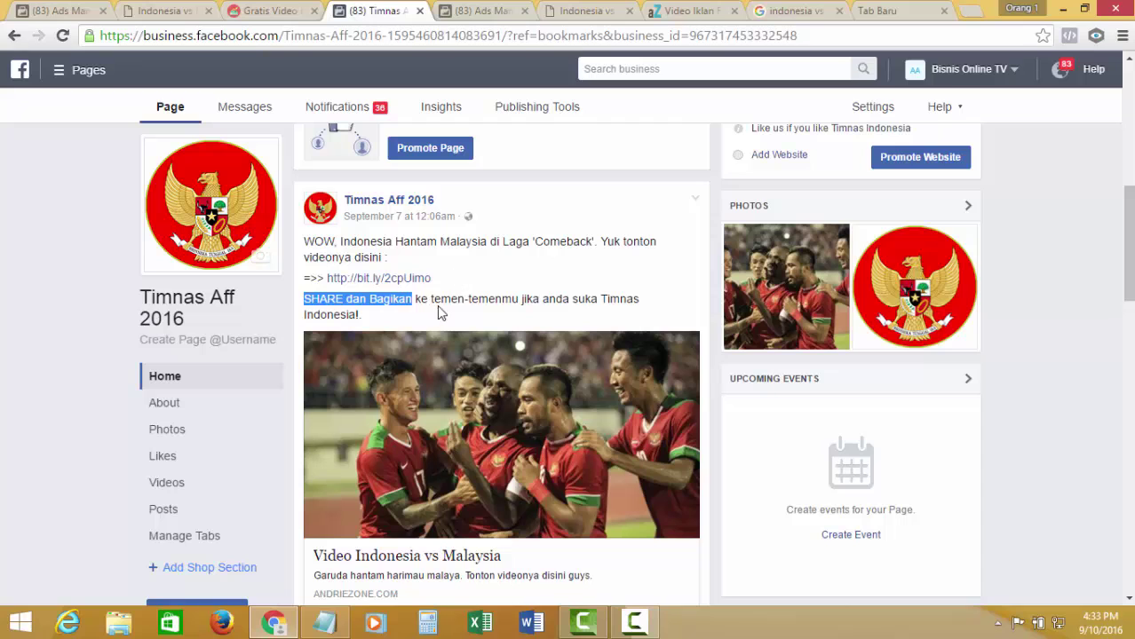
pyautogui.moveTo(432, 302); pyautogui.dragTo(520, 302)
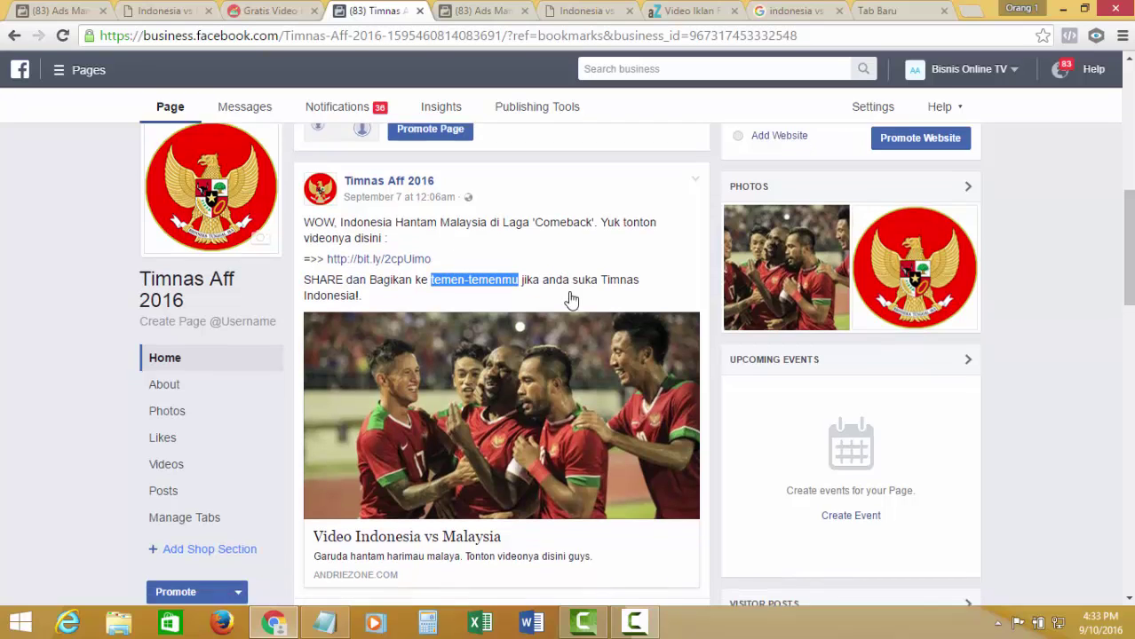
# - Check the post's reach, reactions, shares and comments, and briefly open its bit.ly link before closing that tab
pyautogui.scroll(-2, 568, 297)
pyautogui.scroll(-2, 345, 495)
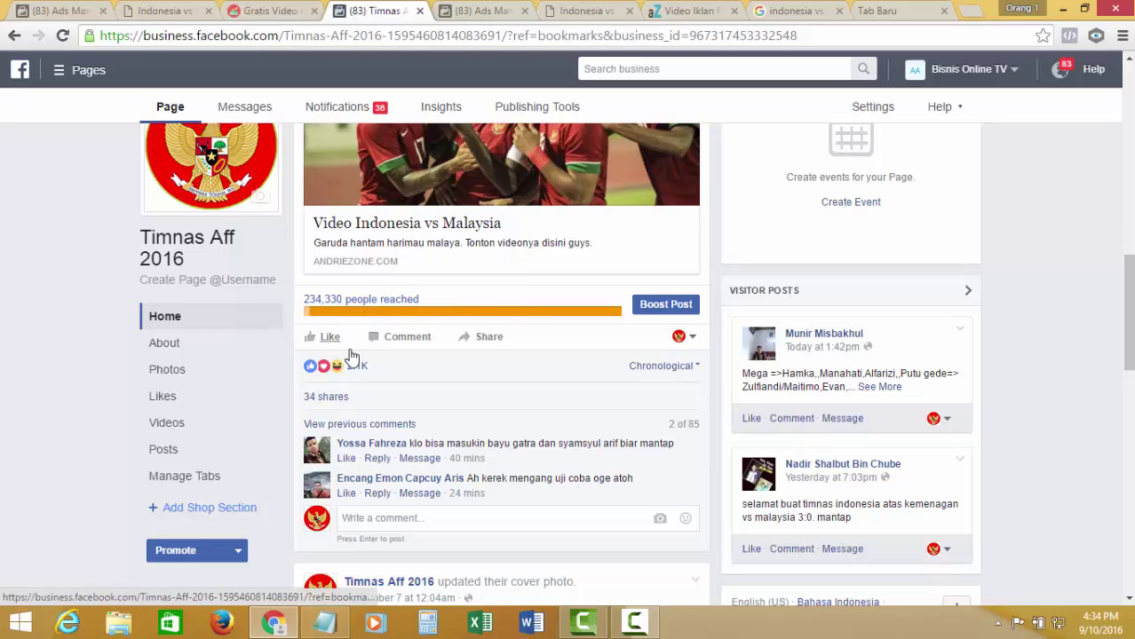
pyautogui.scroll(1, 350, 357)
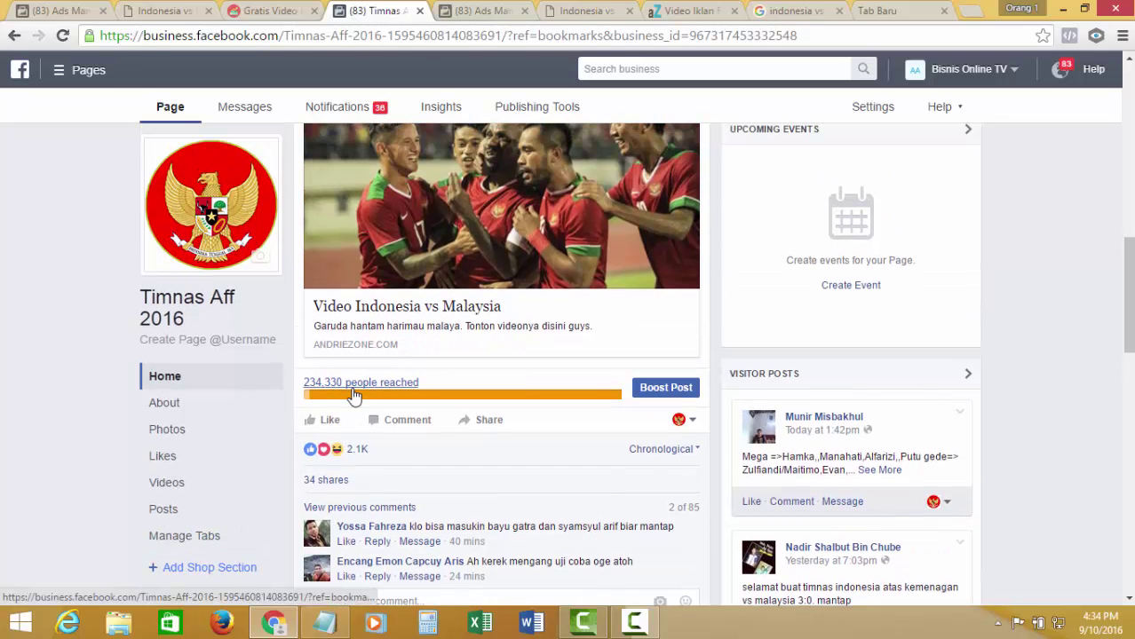
pyautogui.scroll(3, 353, 395)
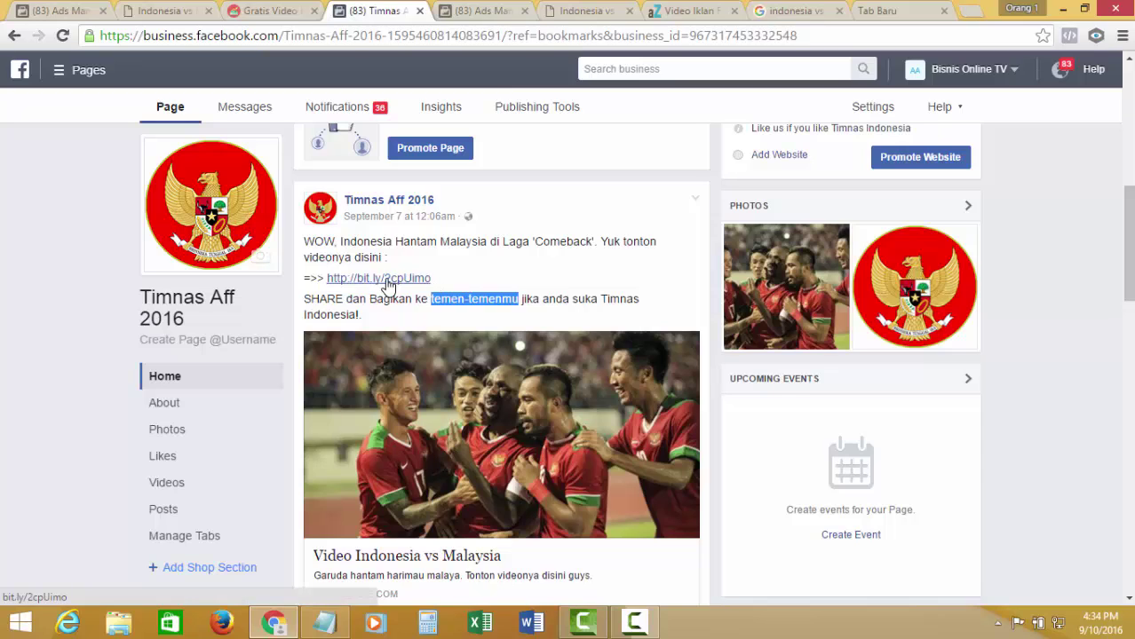
pyautogui.click(388, 282)
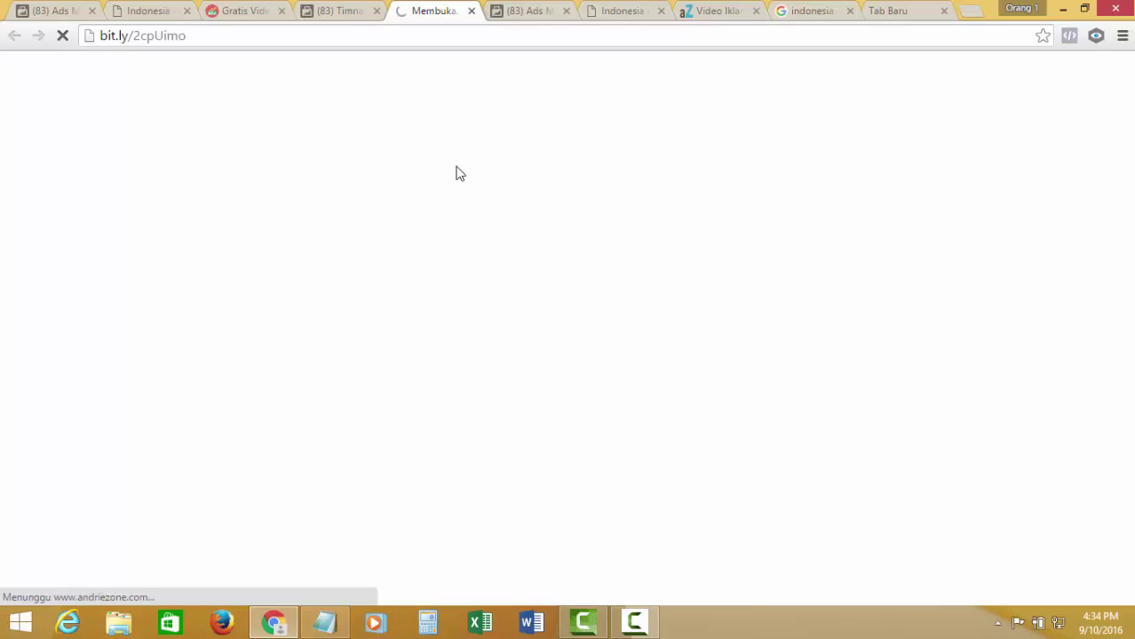
pyautogui.click(472, 11)
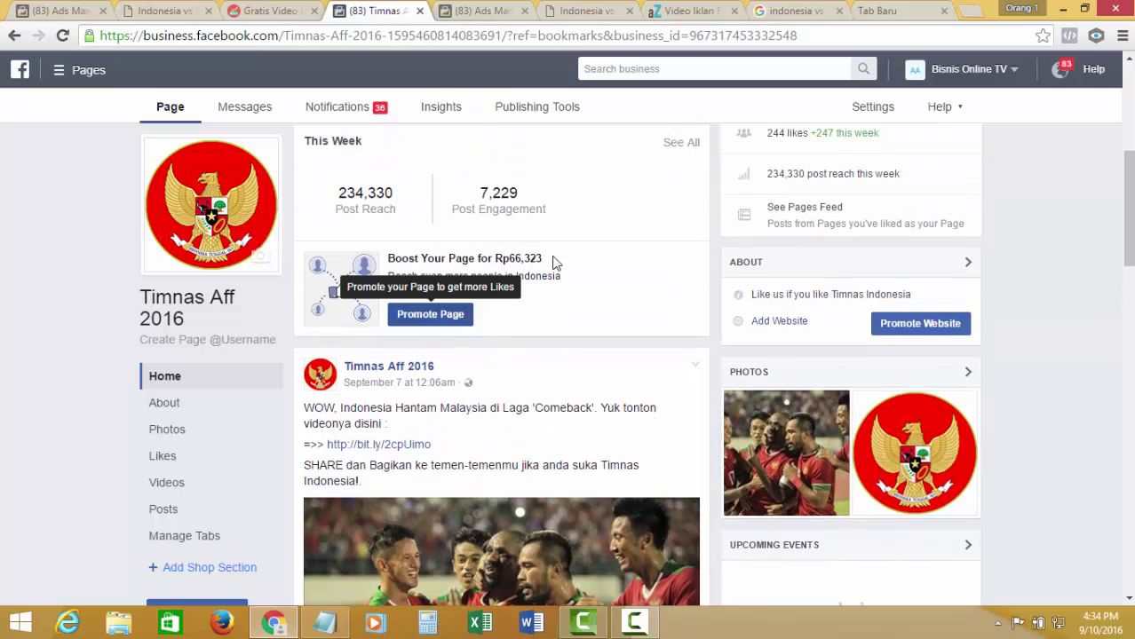
# - Open YouTube in the empty browser tab and search for "cara membuat fanspage di facebook"
pyautogui.click(899, 13)
pyautogui.click(1097, 108)
pyautogui.click(928, 293)
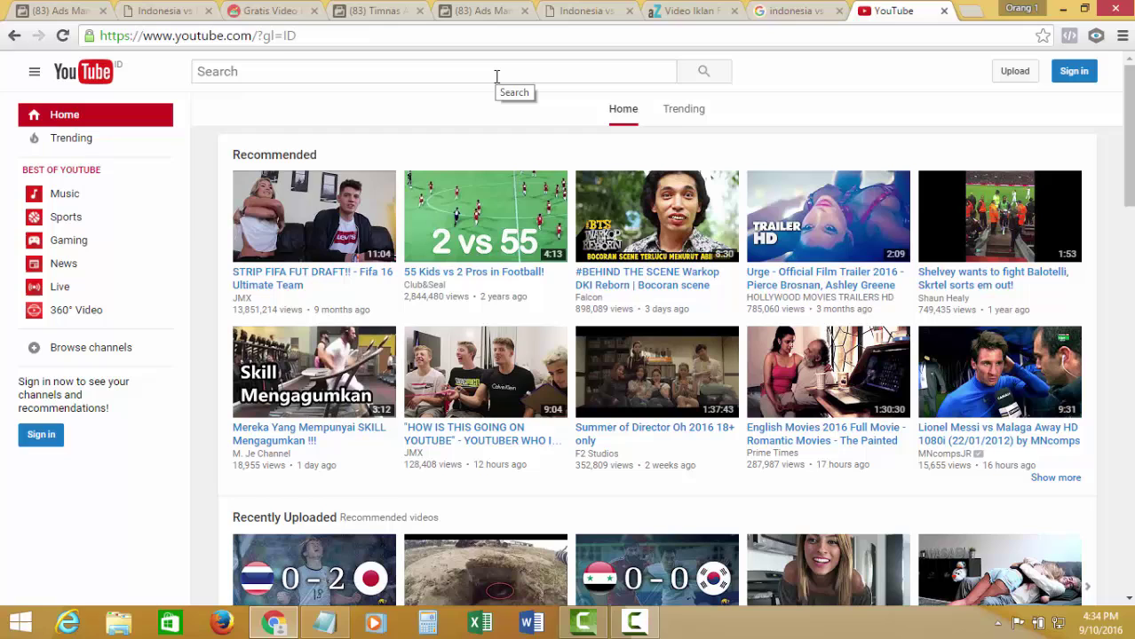
pyautogui.click(496, 76)
pyautogui.write('cara')
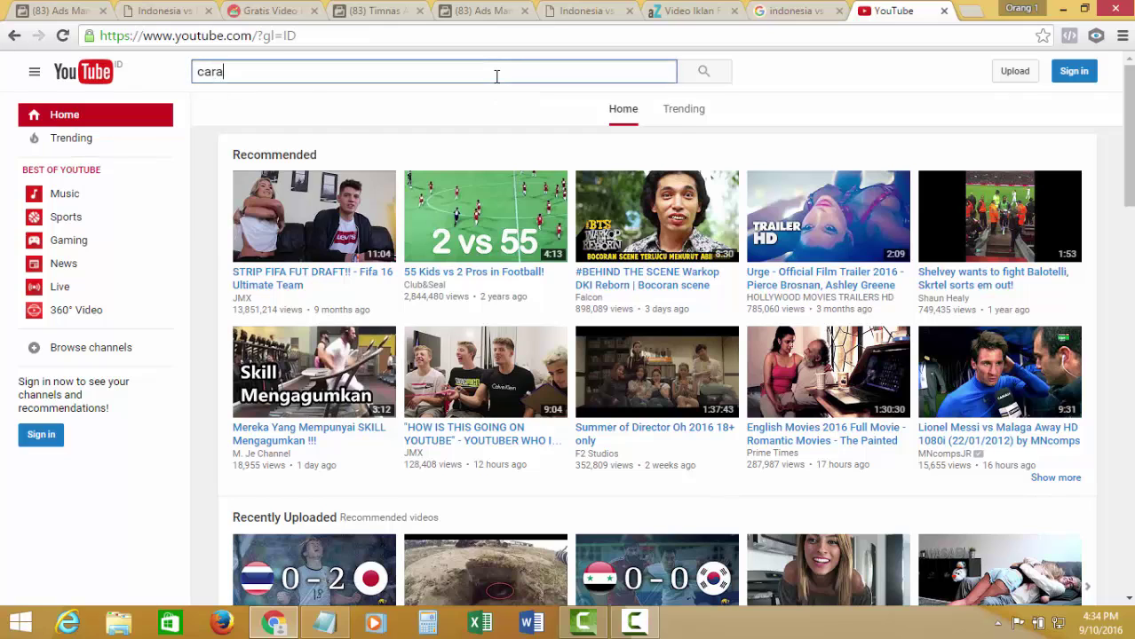
pyautogui.write(' membuat ')
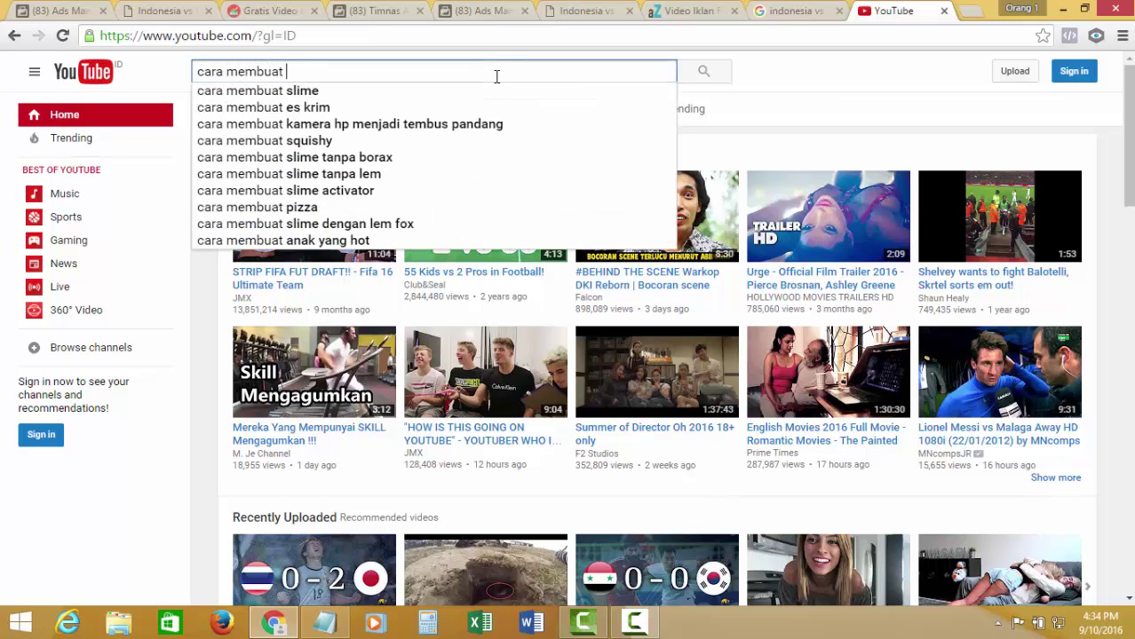
pyautogui.write('fans')
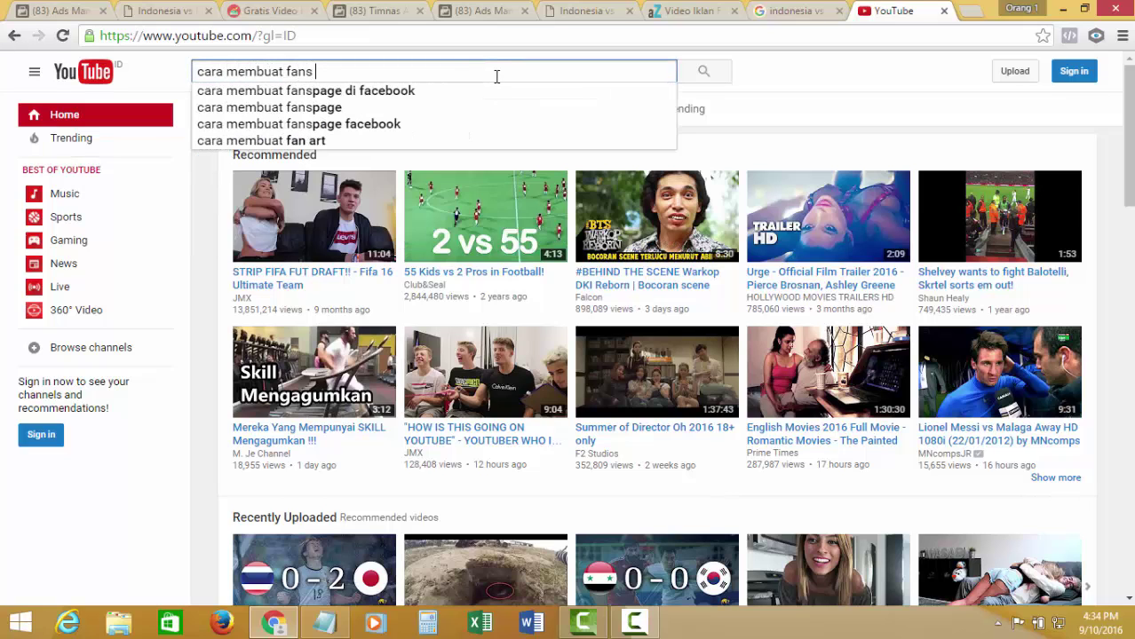
pyautogui.press('Down')
pyautogui.press('Return')
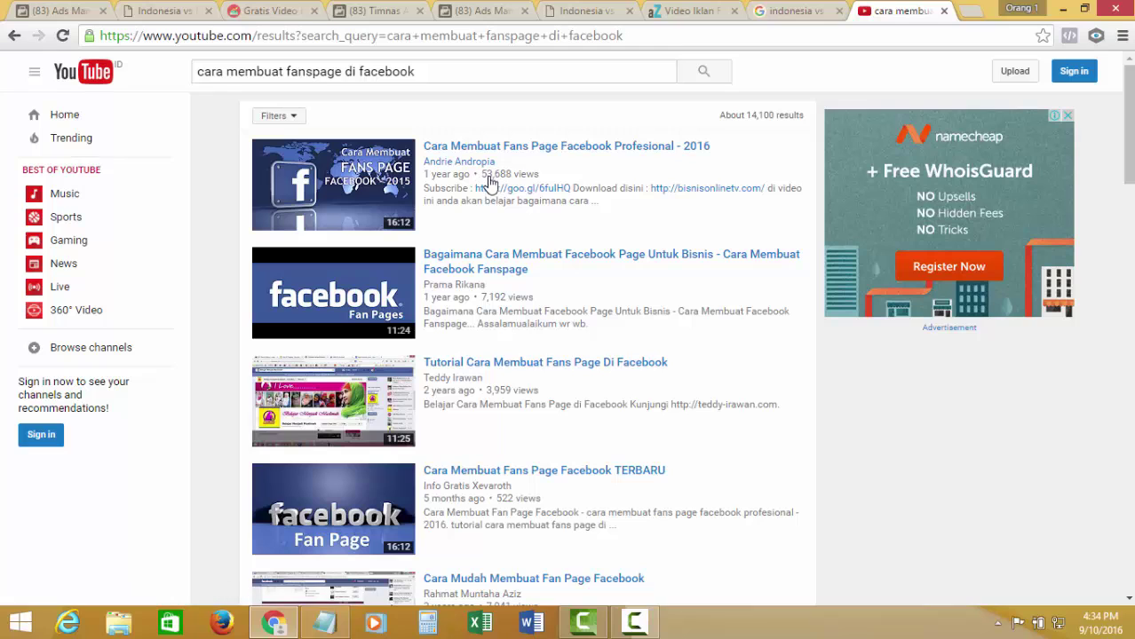
# - Open the video "Cara Membuat Fans Page Facebook Profesional - 2016", pause it and look at its title and details
pyautogui.click(502, 158)
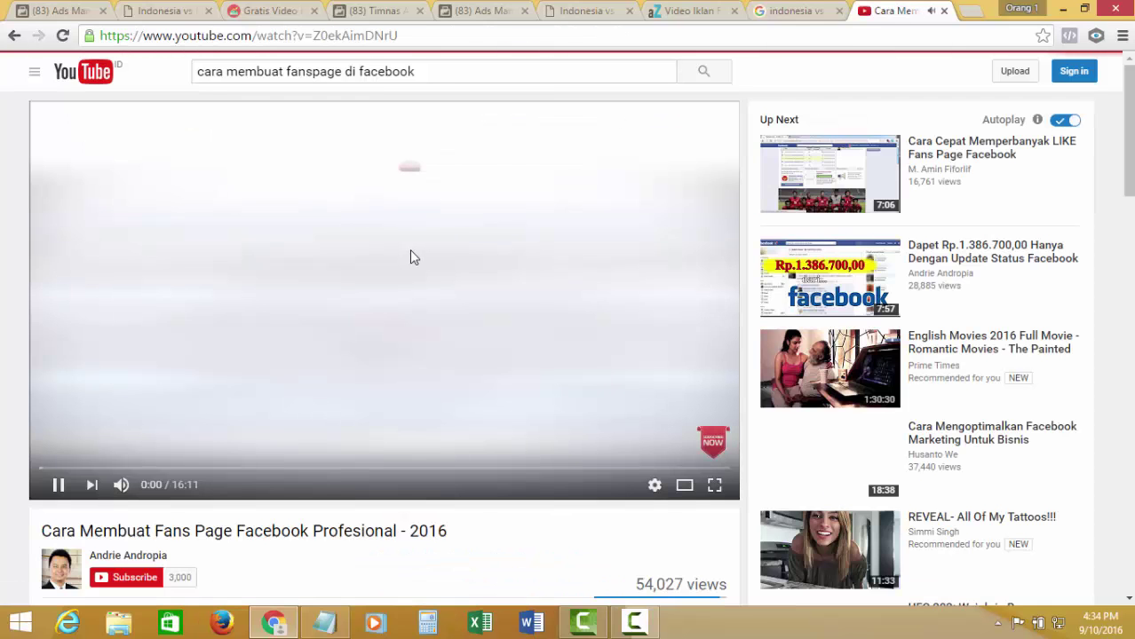
pyautogui.scroll(-3, 468, 272)
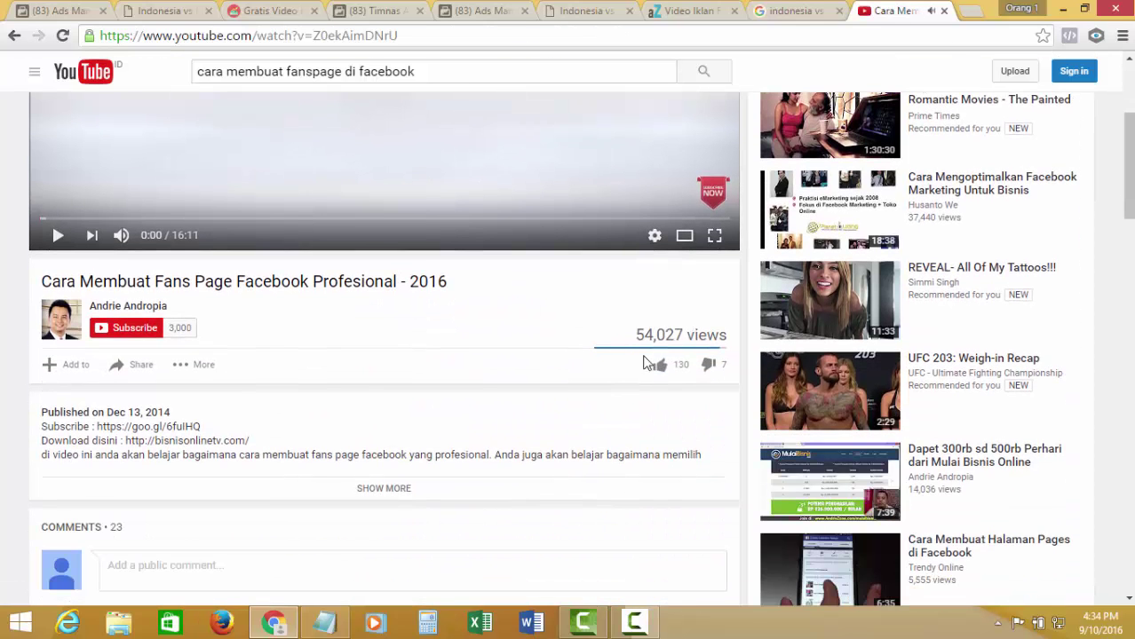
pyautogui.scroll(1, 123, 354)
pyautogui.moveTo(43, 364); pyautogui.dragTo(228, 334)
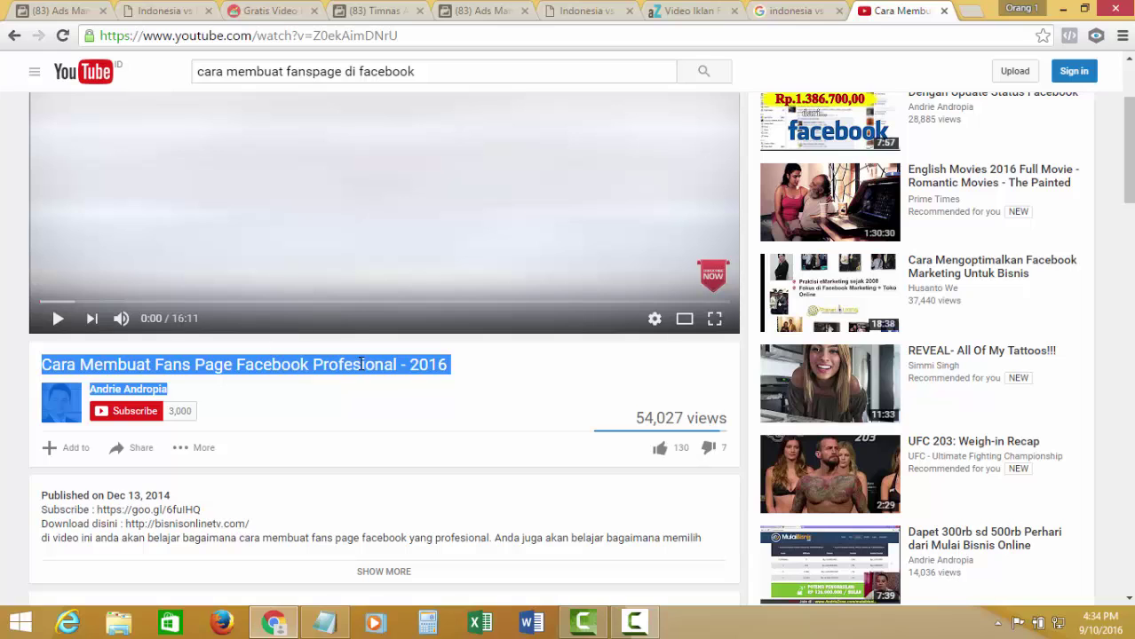
# - Return from the video to the YouTube search results and close that browser tab
pyautogui.scroll(3, 360, 349)
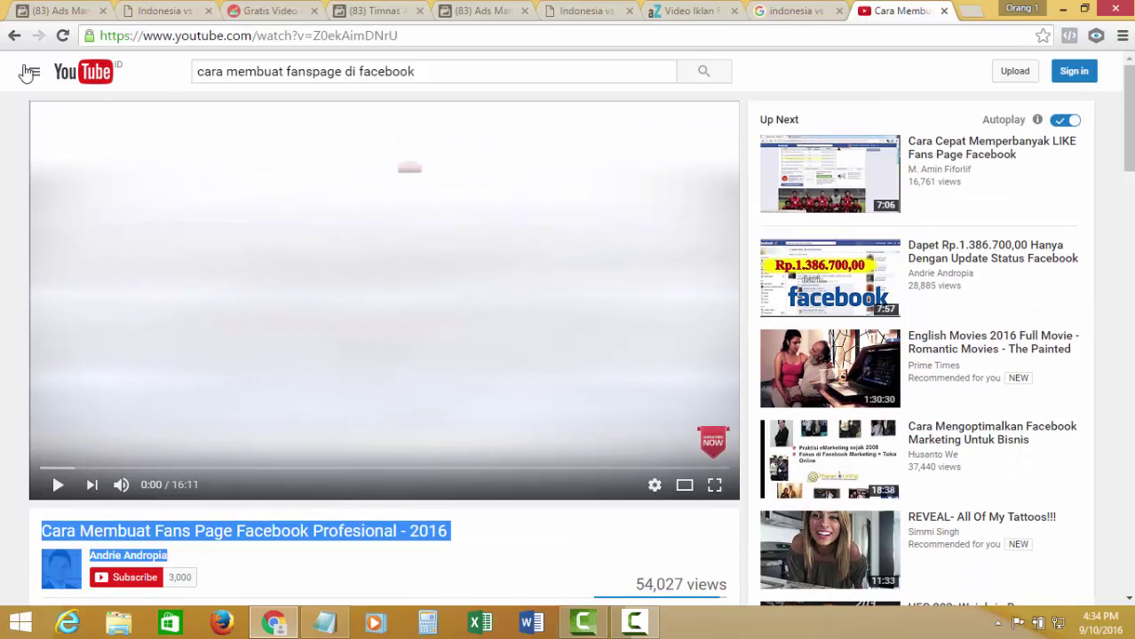
pyautogui.click(14, 37)
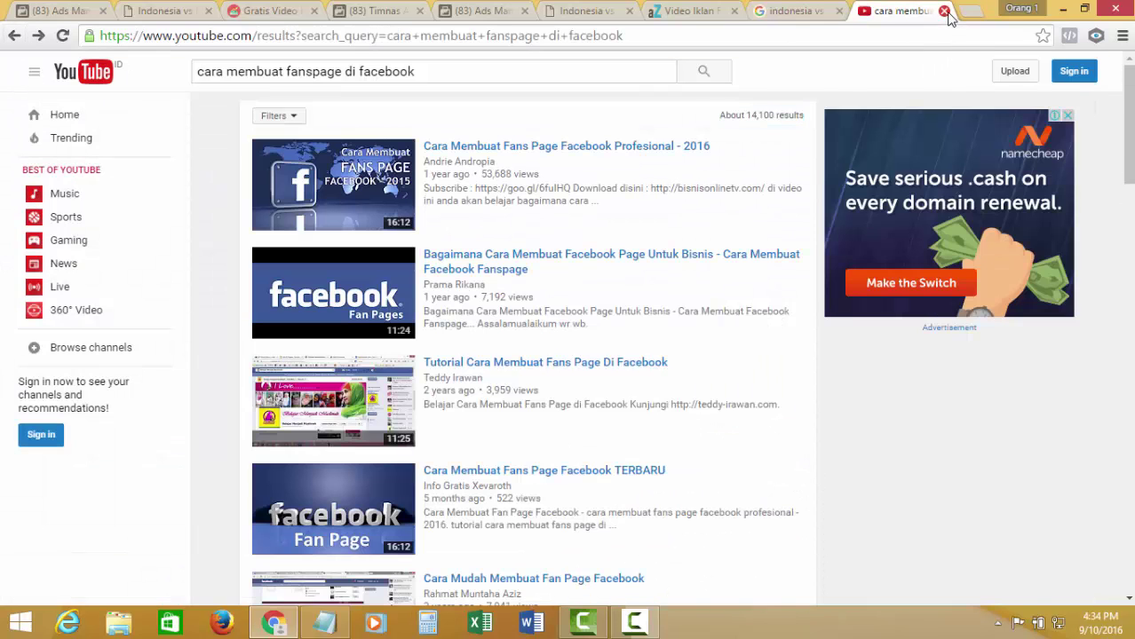
pyautogui.click(944, 10)
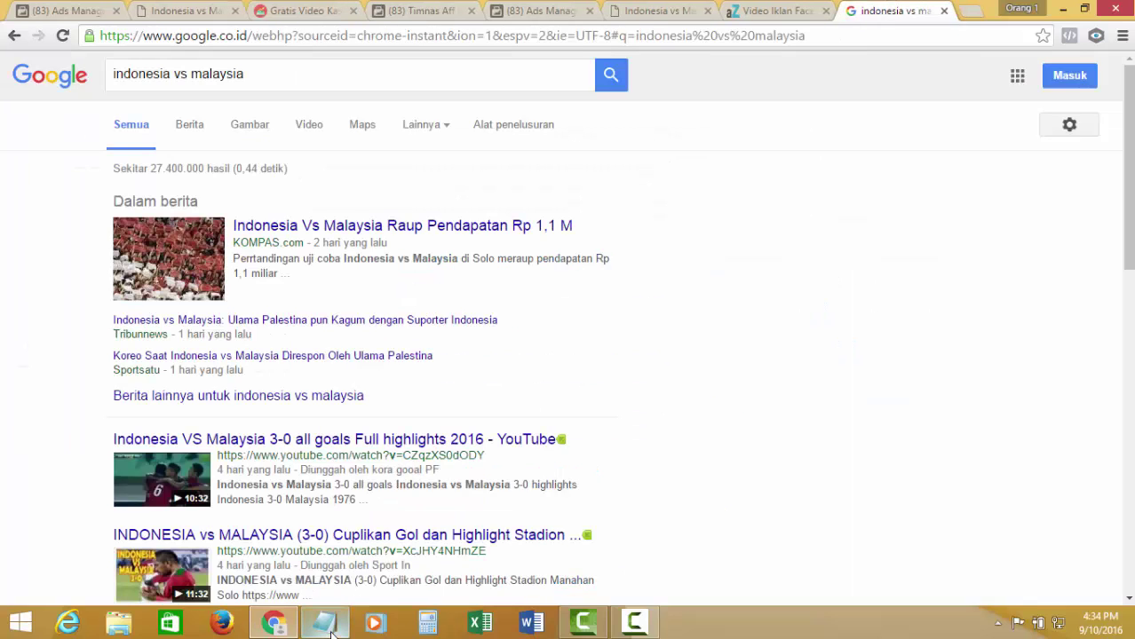
# - Switch to the iklanfb-indovsmalaysia.txt notes in Notepad, mark "Buat Page Facebook =>" with OKE and add blank lines at the end
pyautogui.moveTo(327, 627)
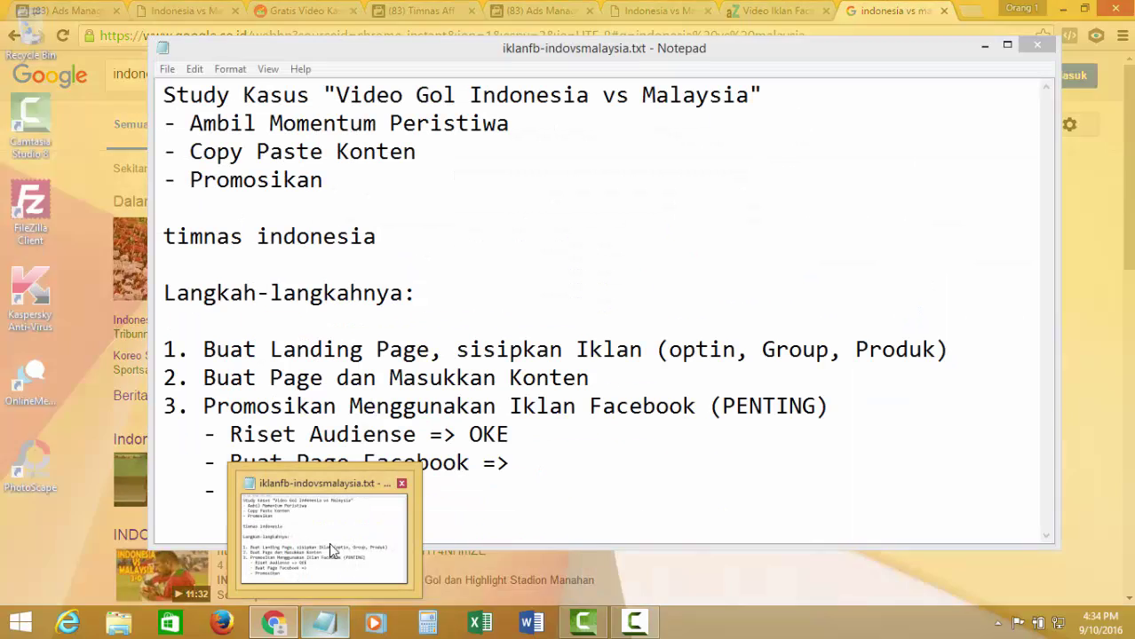
pyautogui.click(328, 542)
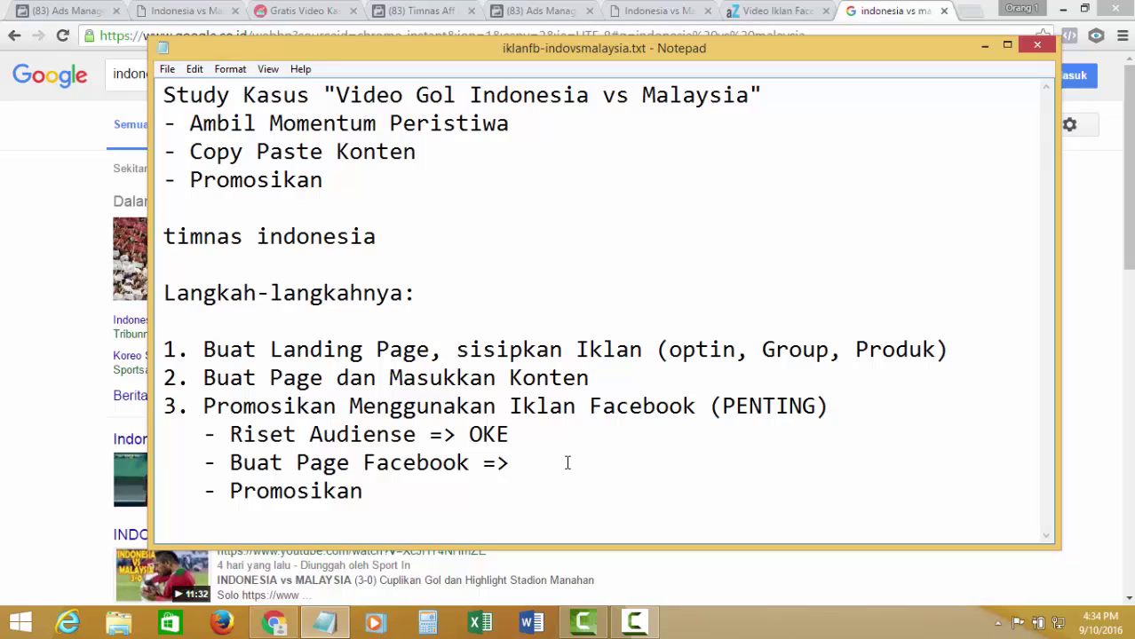
pyautogui.write('OKE')
pyautogui.write(' =')
pyautogui.press('BackSpace')
pyautogui.press('BackSpace')
pyautogui.press('Return')
pyautogui.press('Return')
pyautogui.press('Return')
pyautogui.press('Return')
pyautogui.press('Return')
pyautogui.press('Return')
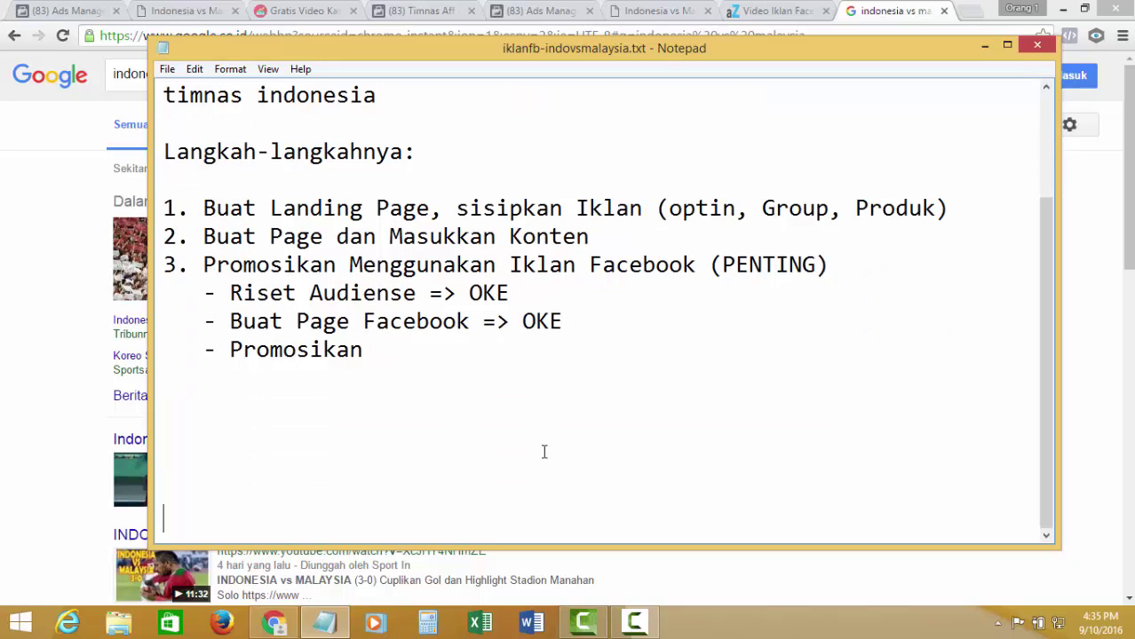
# - Complete the Promosikan line of the notes with ": 1. PPE" and an aligned second entry, "2. WC"
pyautogui.click(392, 349)
pyautogui.write(': 1. PPE')
pyautogui.press('Return')
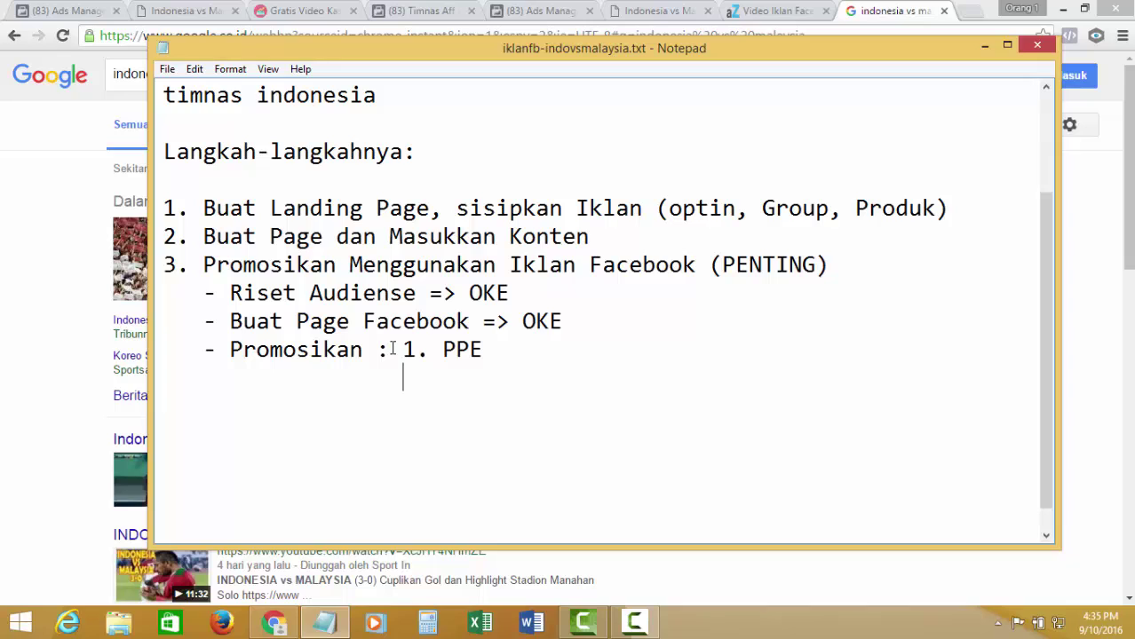
pyautogui.write('2. WC')
pyautogui.click(516, 348)
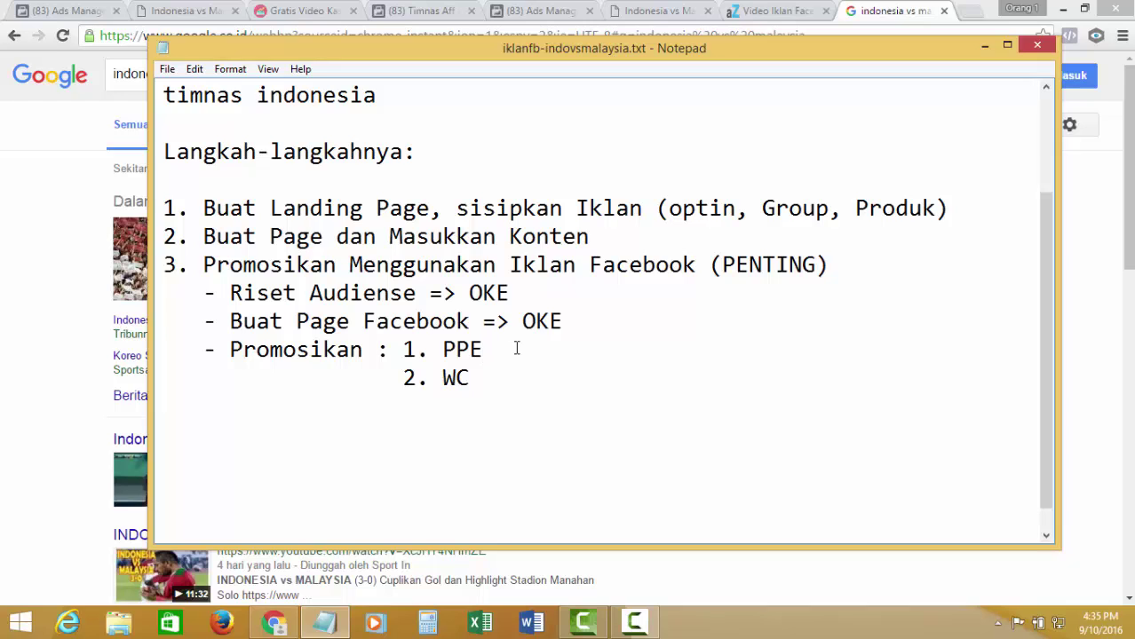
pyautogui.press('Down')
pyautogui.press('Up')
pyautogui.press('Right')
# - Switch to Ads Manager in Chrome and start a new ad with the "Boost your posts" objective
pyautogui.click(12, 142)
pyautogui.hotkey('ctrl', '1')
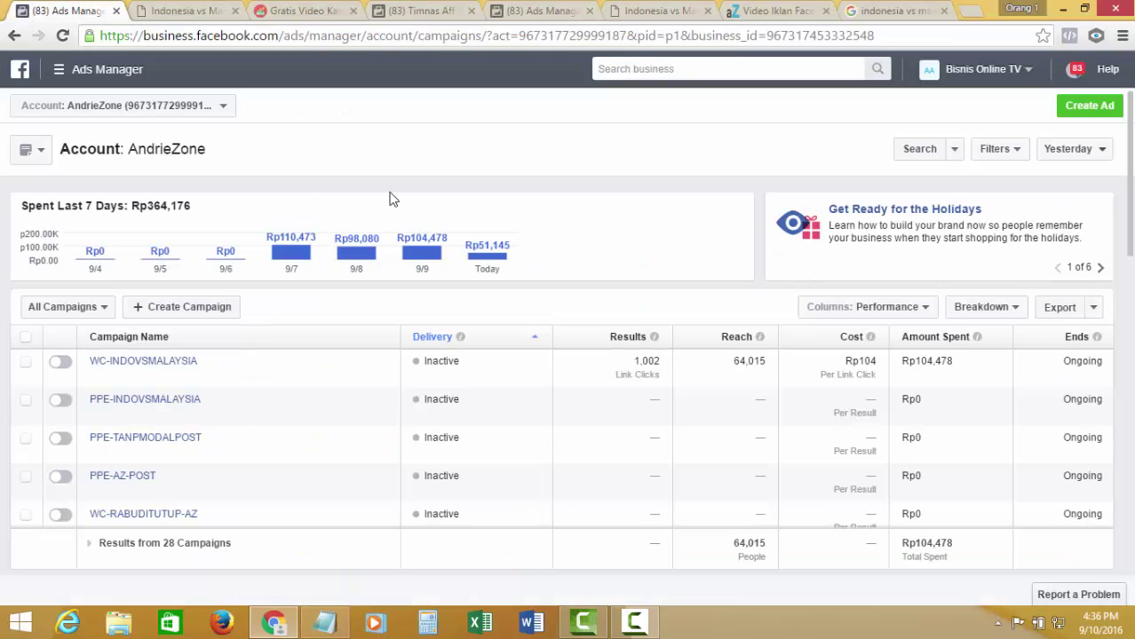
pyautogui.click(1076, 112)
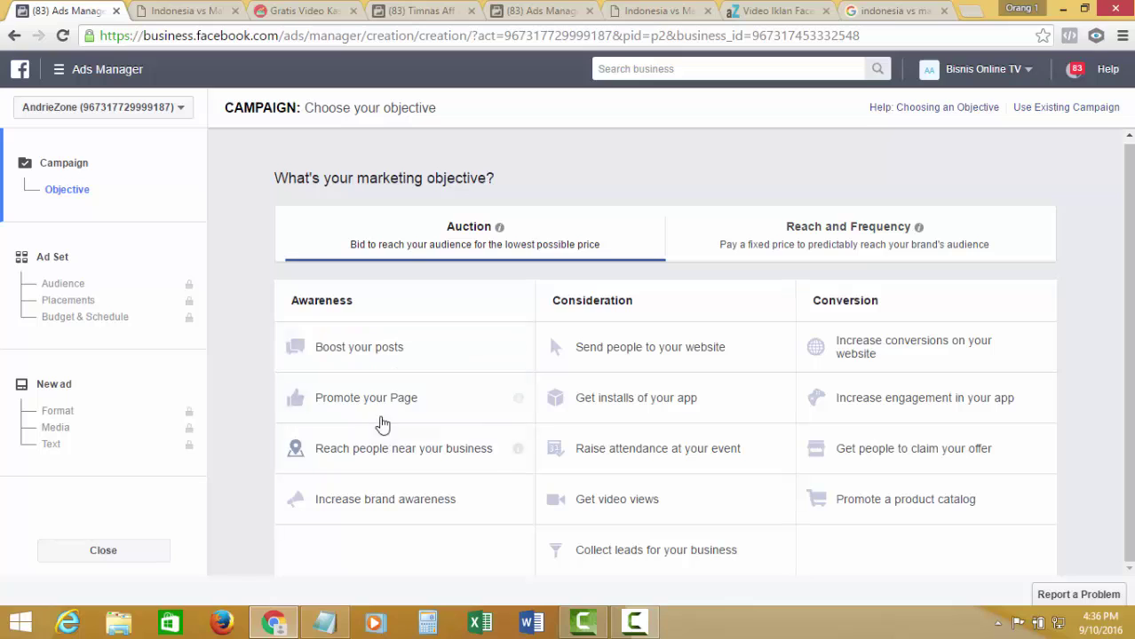
pyautogui.click(363, 357)
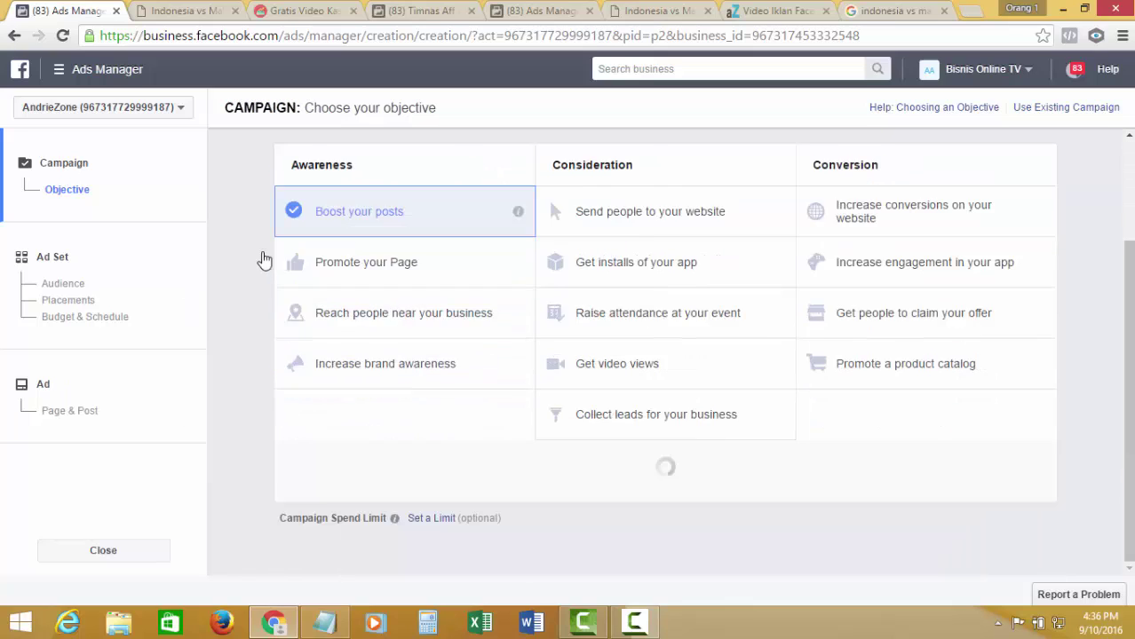
# - Name the campaign PPE-INDOVSMALAY and continue to the ad set
pyautogui.doubleClick(678, 399)
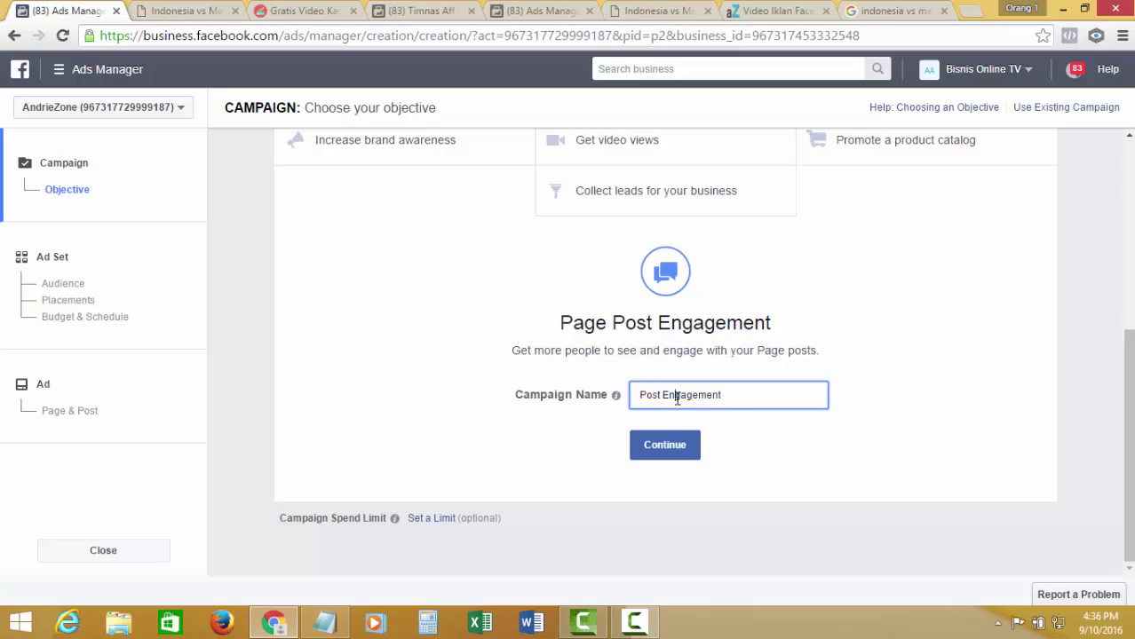
pyautogui.tripleClick(677, 400)
pyautogui.write('PPE-INDOVSMALAY')
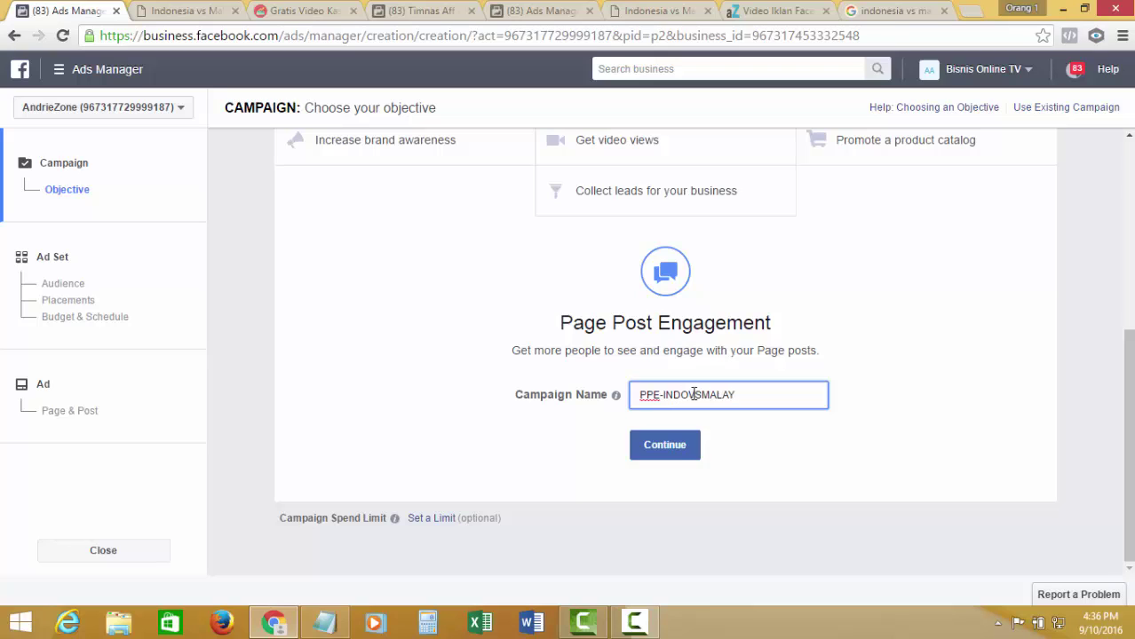
pyautogui.click(664, 445)
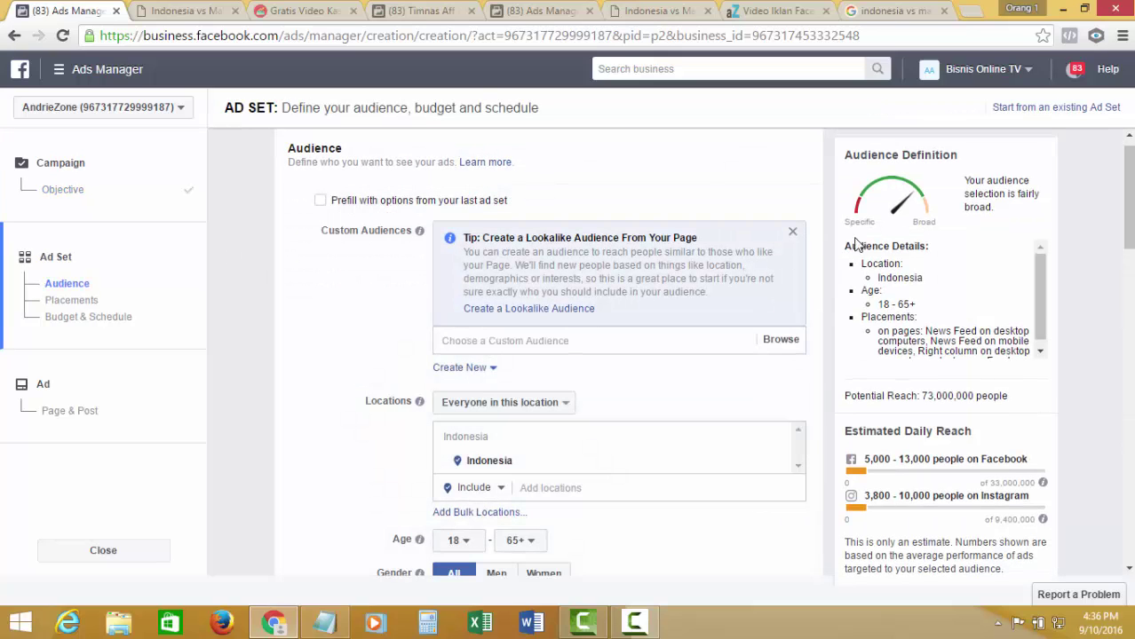
# - Dismiss the lookalike audience tip and add the interest TIMNAS INDONESIA to the ad set's detailed targeting
pyautogui.click(792, 232)
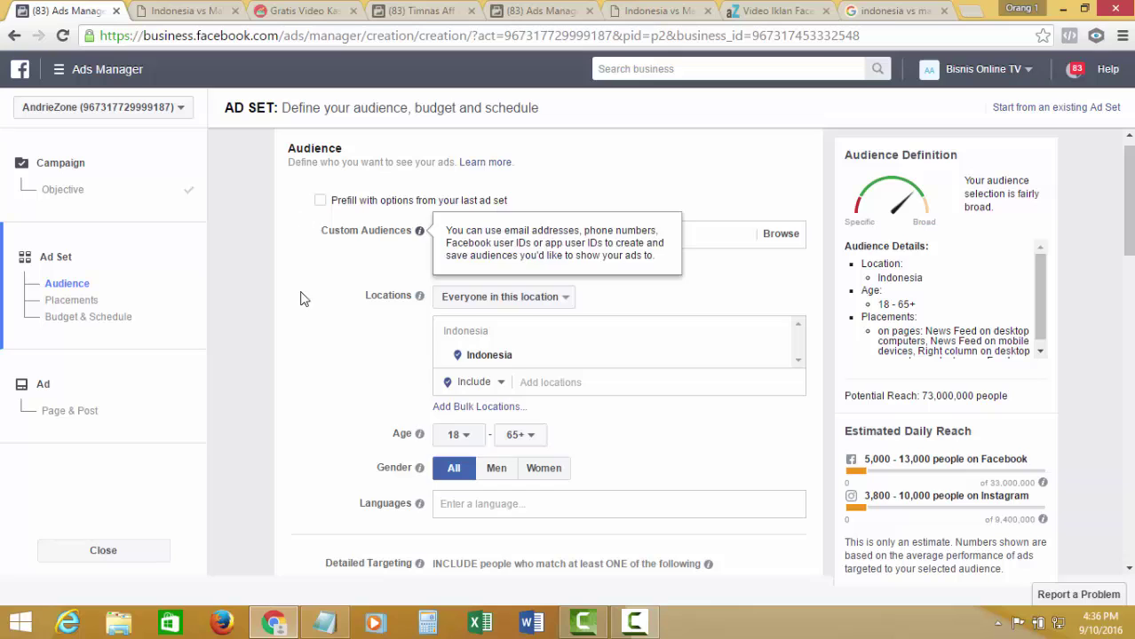
pyautogui.scroll(-2, 299, 299)
pyautogui.scroll(-3, 305, 406)
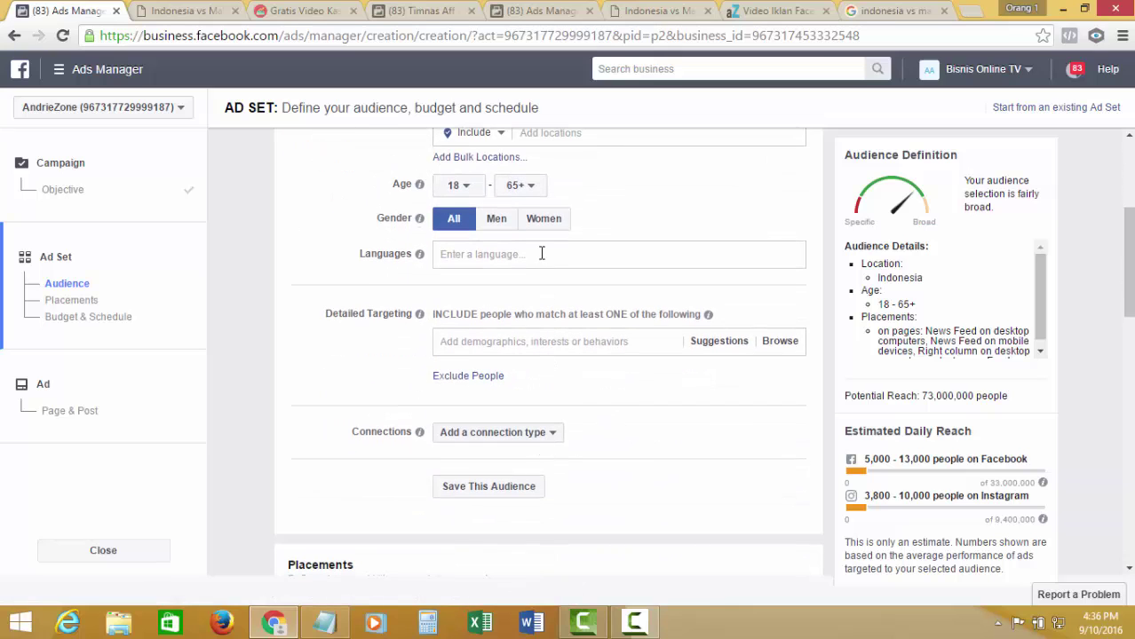
pyautogui.click(555, 341)
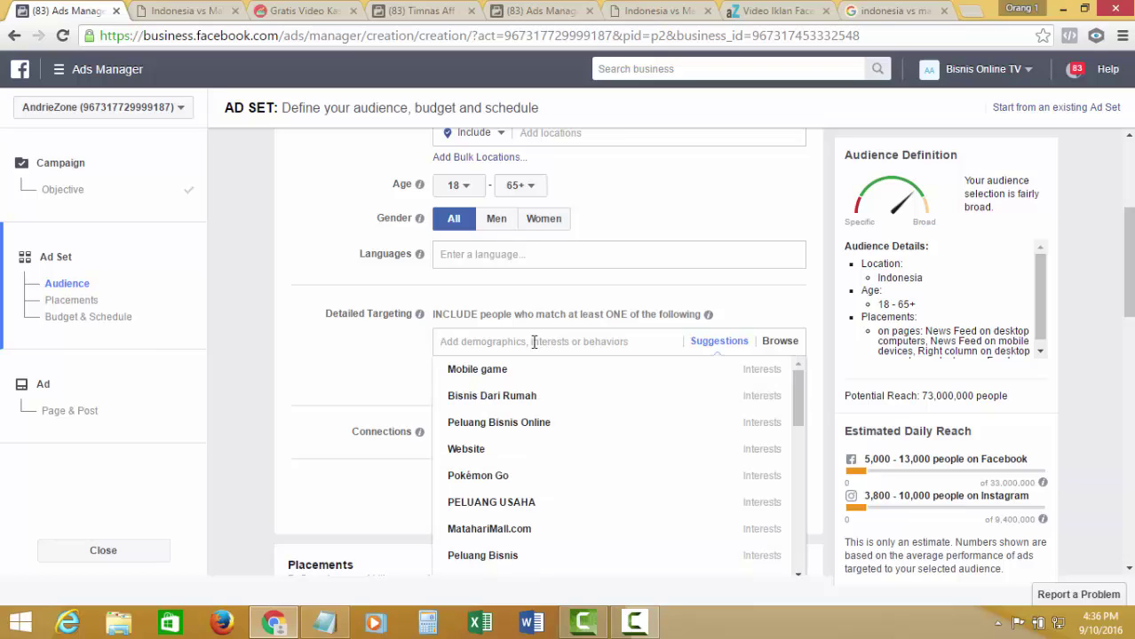
pyautogui.write('ti')
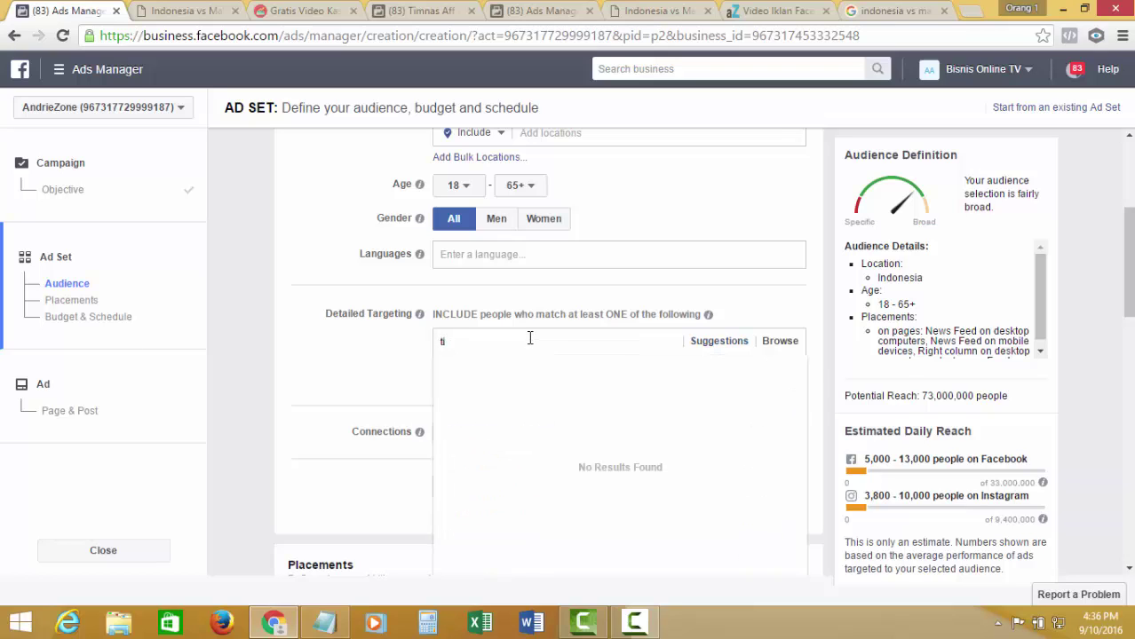
pyautogui.write('mnas')
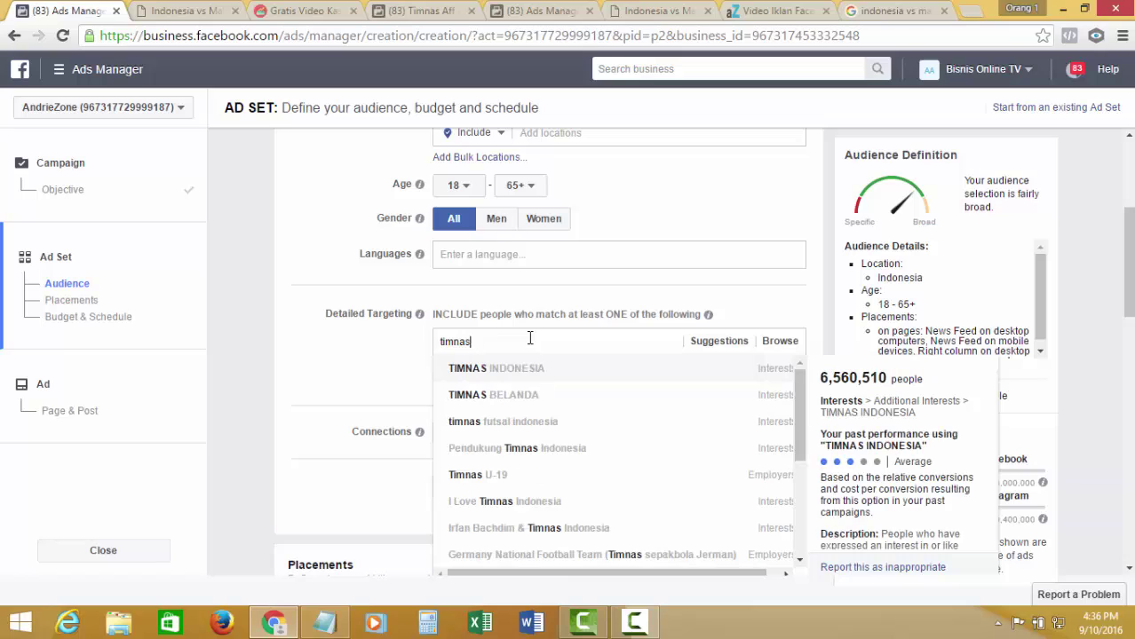
pyautogui.click(490, 369)
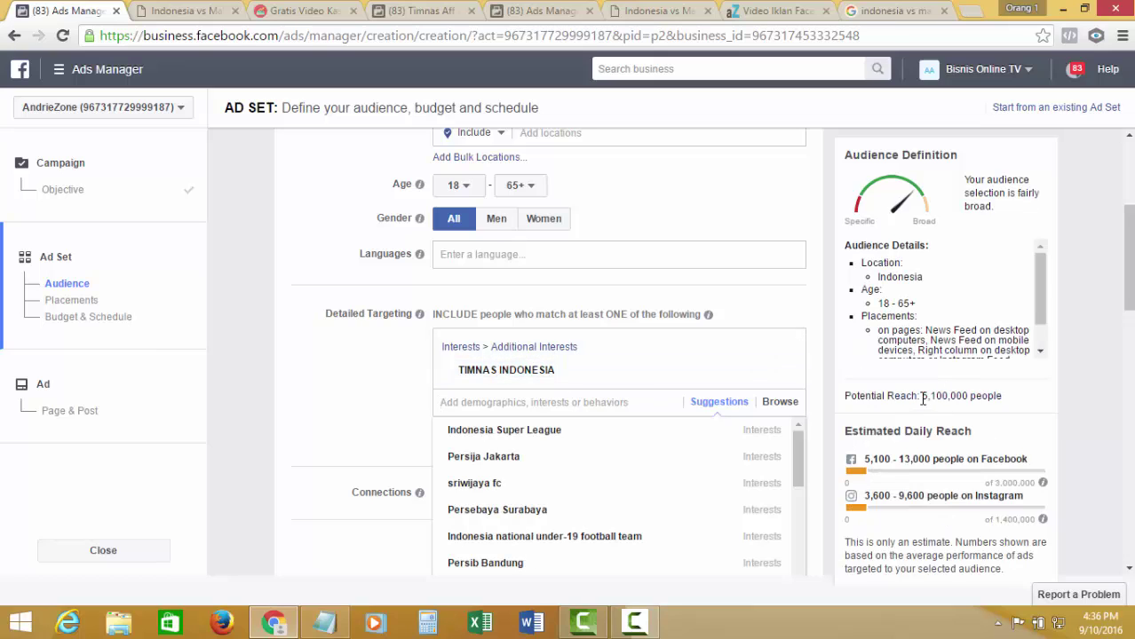
# - Check the audience's potential reach and its details, and look over the location, age and gender settings
pyautogui.moveTo(923, 399); pyautogui.dragTo(968, 396)
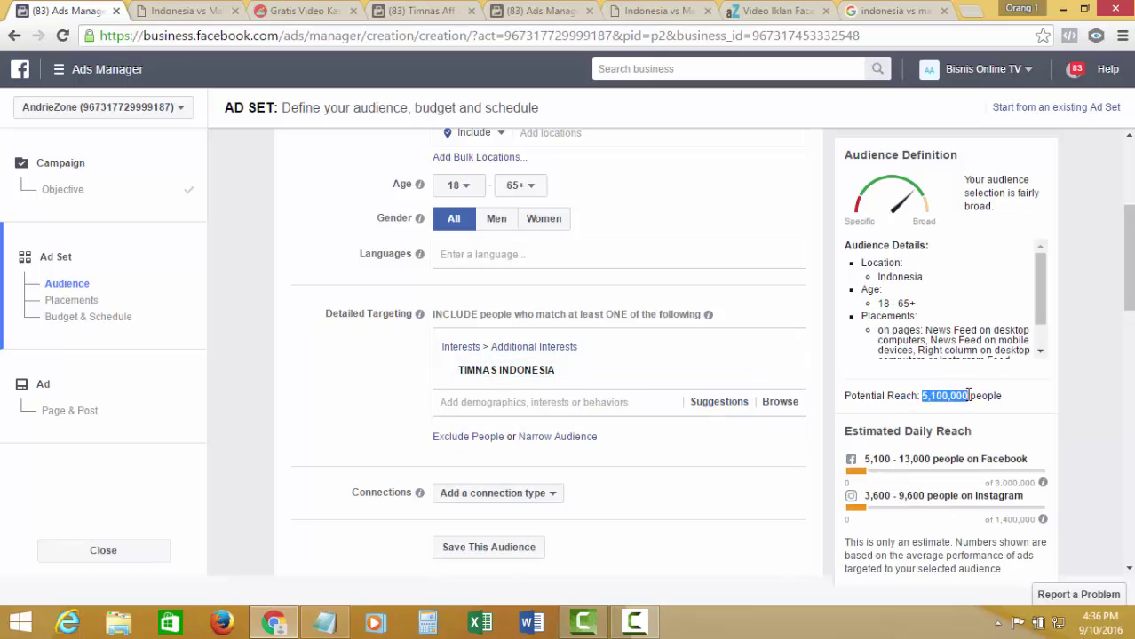
pyautogui.moveTo(1040, 296); pyautogui.dragTo(1095, 349)
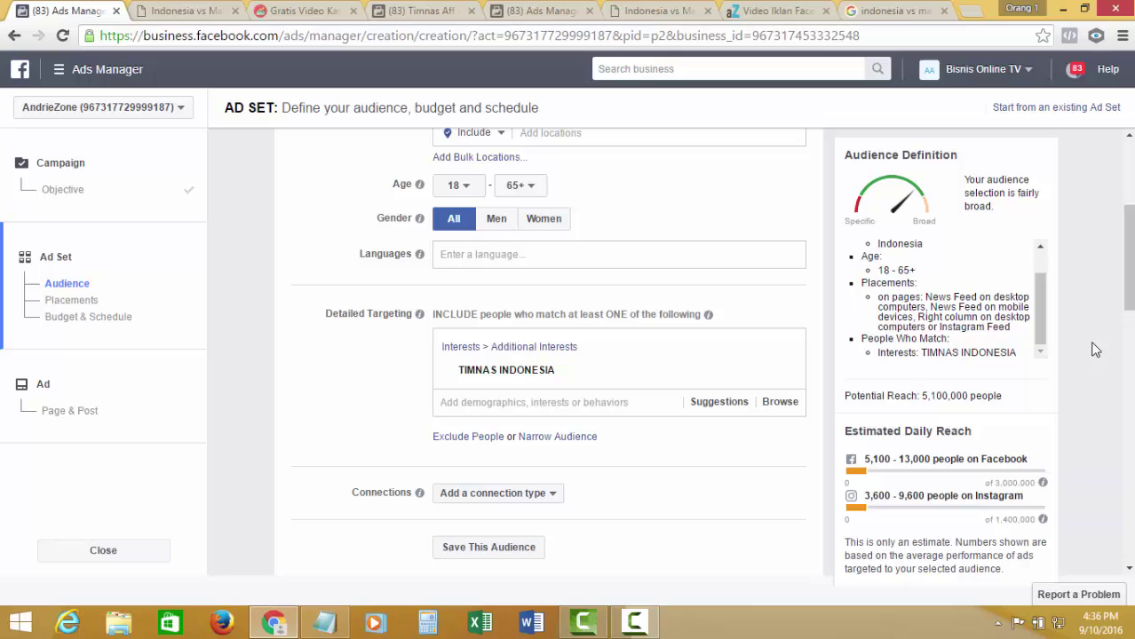
pyautogui.scroll(-3, 1095, 349)
pyautogui.scroll(4, 500, 217)
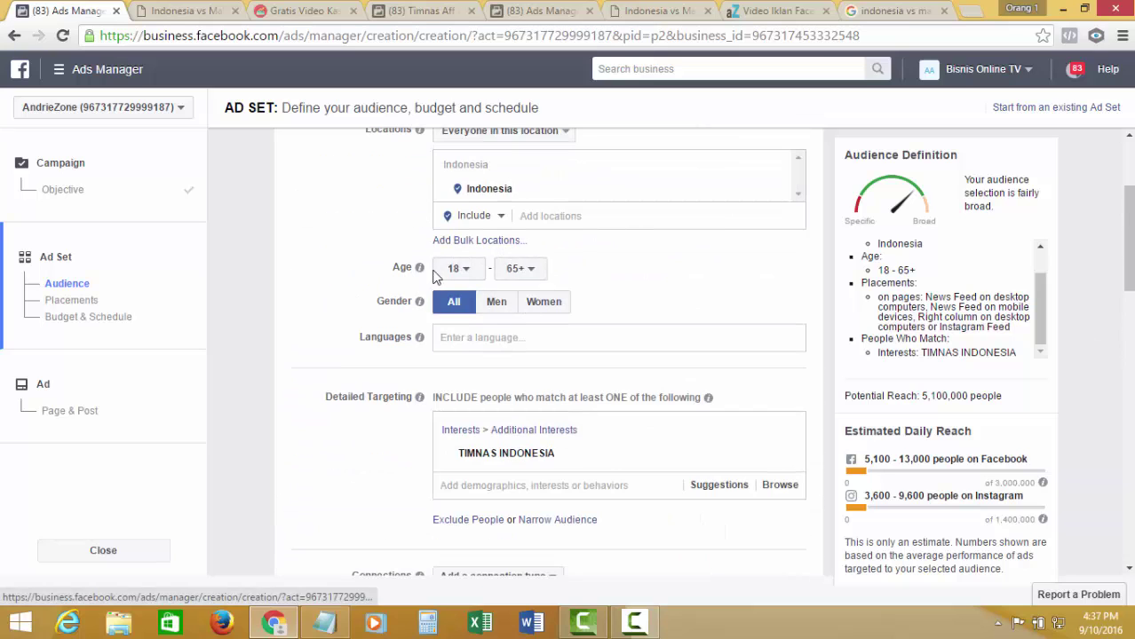
pyautogui.scroll(2, 328, 238)
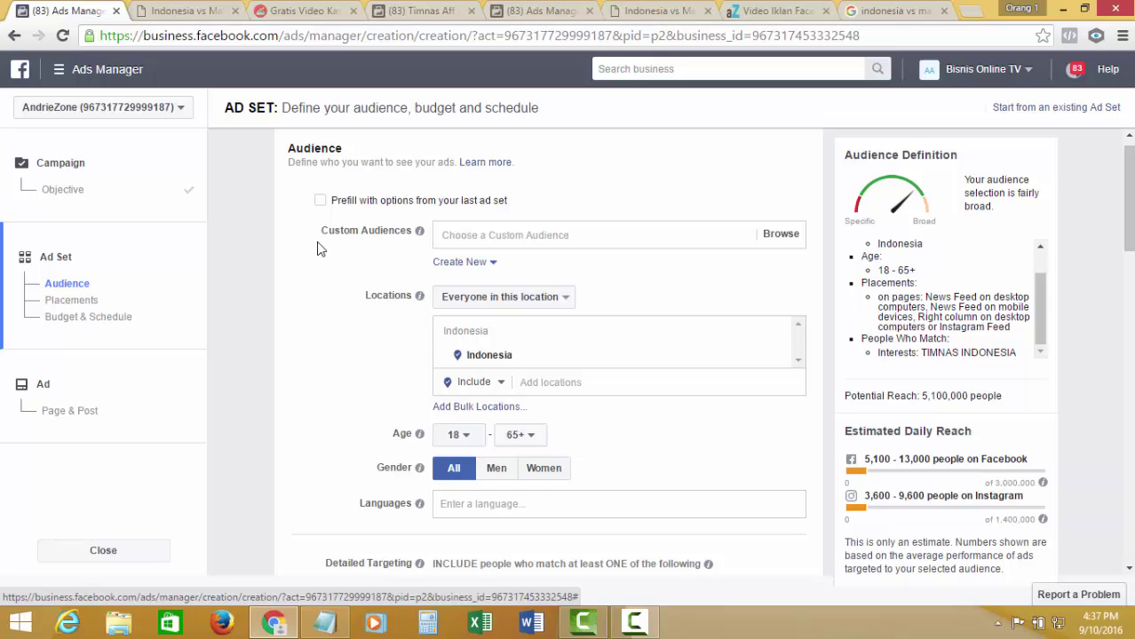
# - Set the ad set's daily budget to Rp50000 and continue to the ad's page and post settings
pyautogui.scroll(-7, 336, 260)
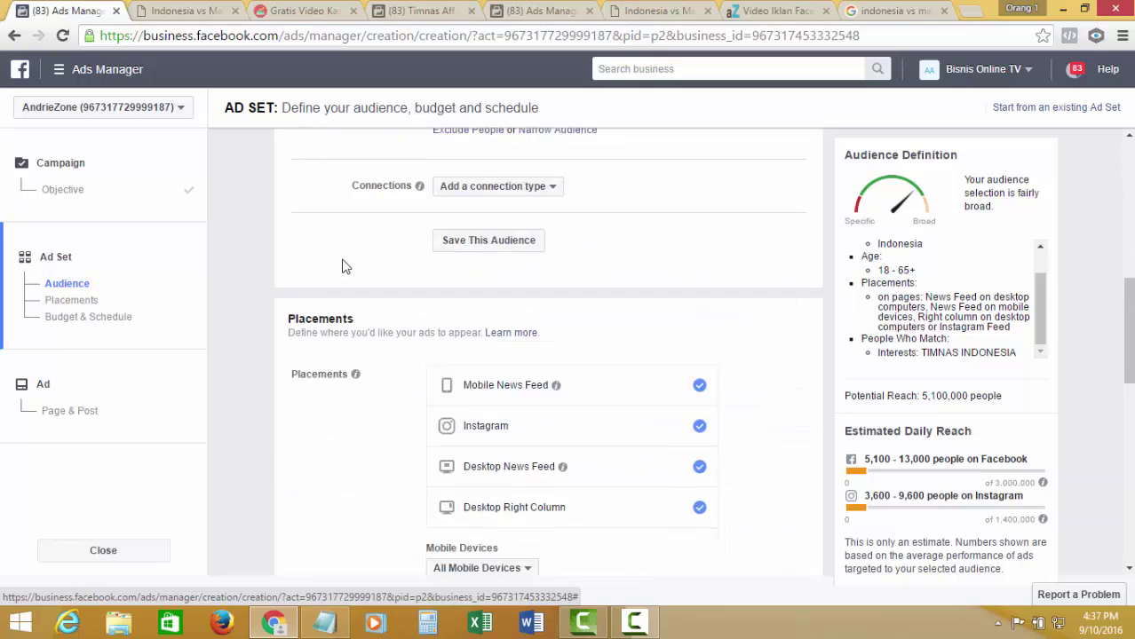
pyautogui.scroll(-3, 336, 260)
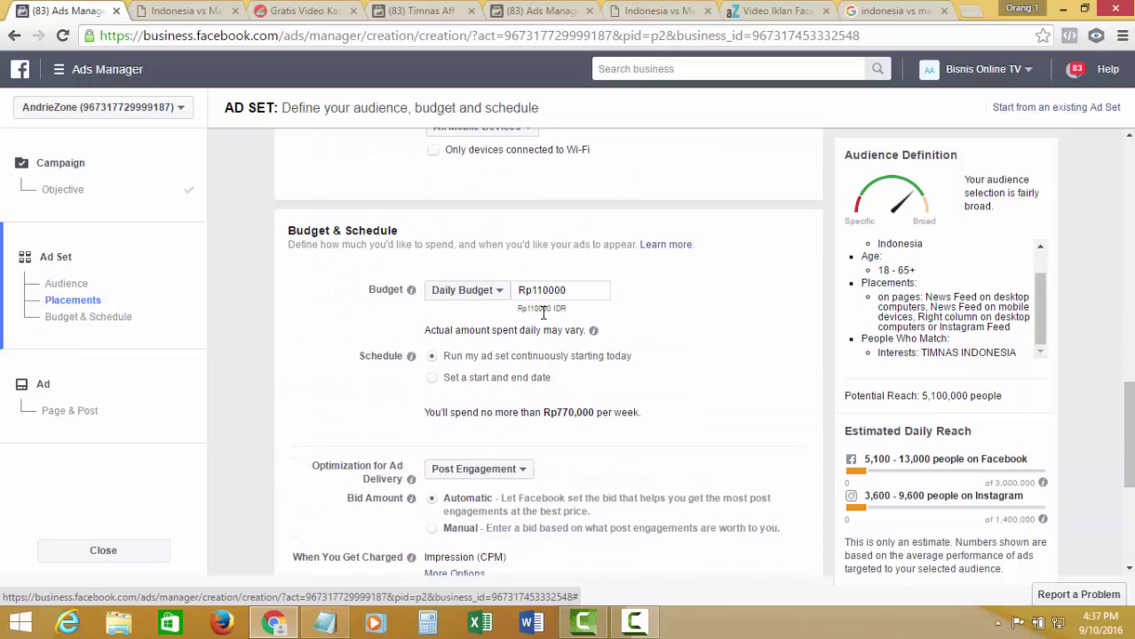
pyautogui.moveTo(533, 290); pyautogui.dragTo(635, 291)
pyautogui.write('5')
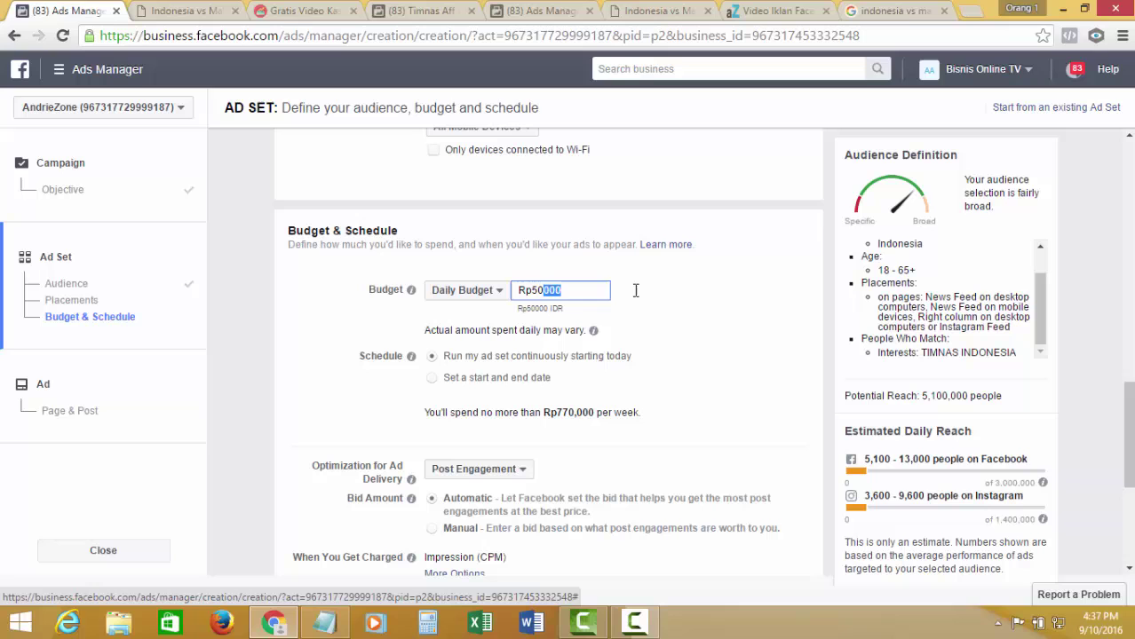
pyautogui.click(721, 310)
pyautogui.scroll(-5, 721, 310)
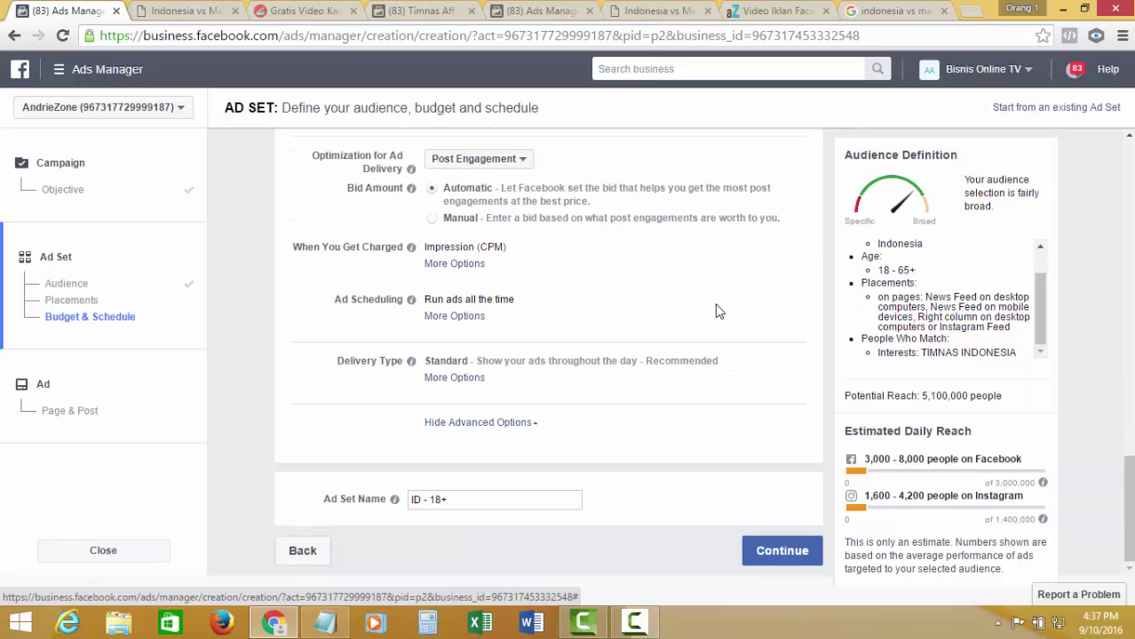
pyautogui.click(782, 549)
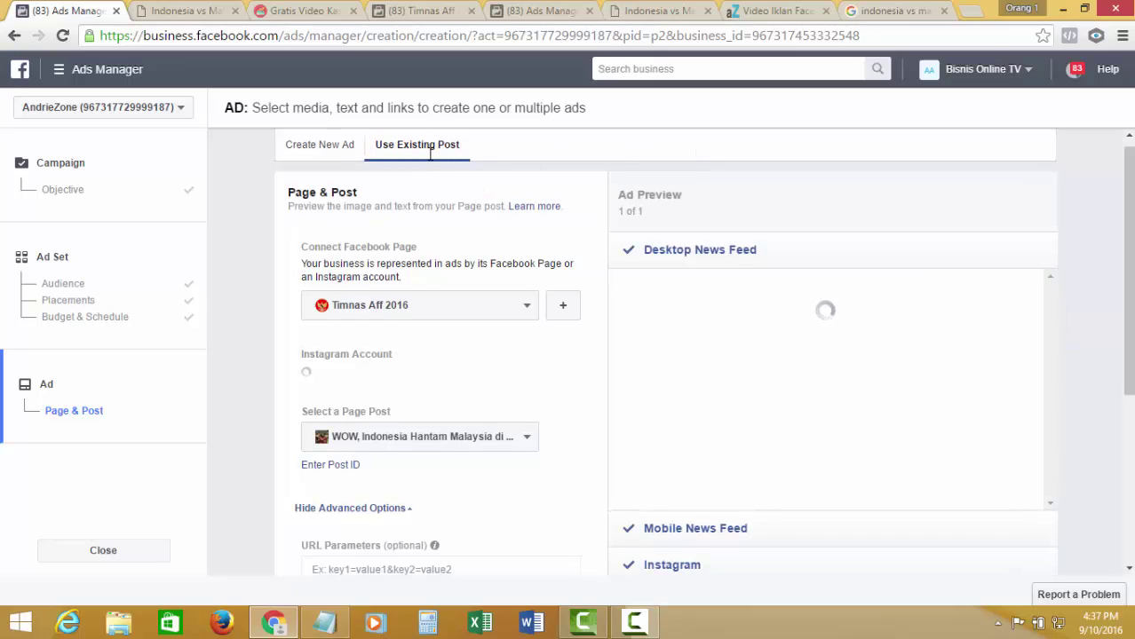
# - Look through the Facebook Pages available for the ad, and review the chosen page post and the pixel tracking options
pyautogui.click(490, 307)
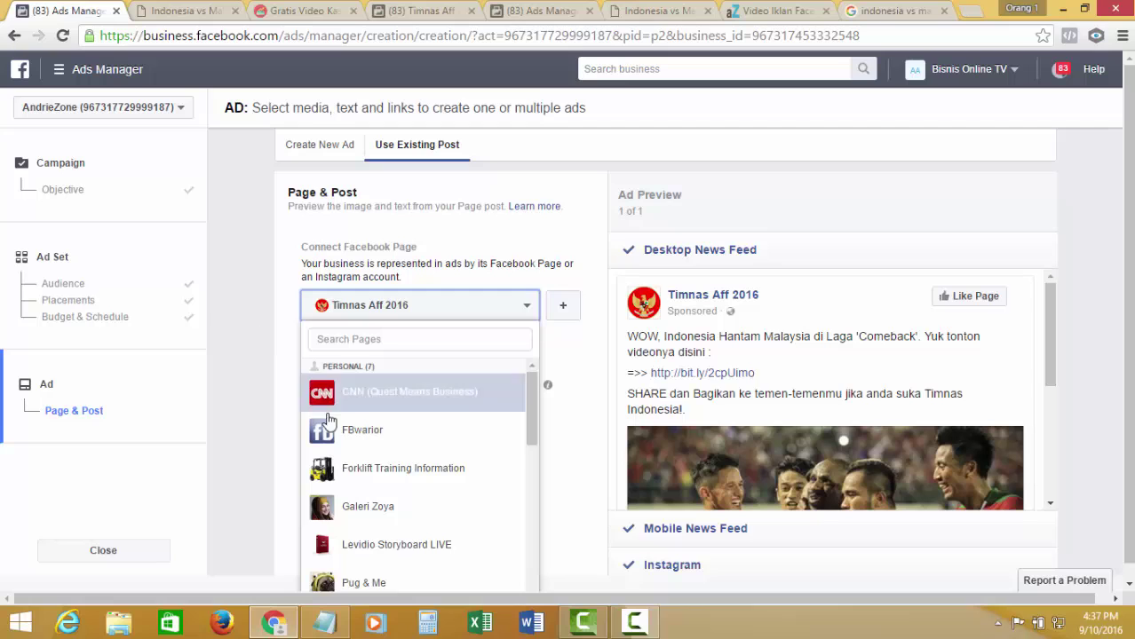
pyautogui.scroll(-3, 385, 461)
pyautogui.click(248, 401)
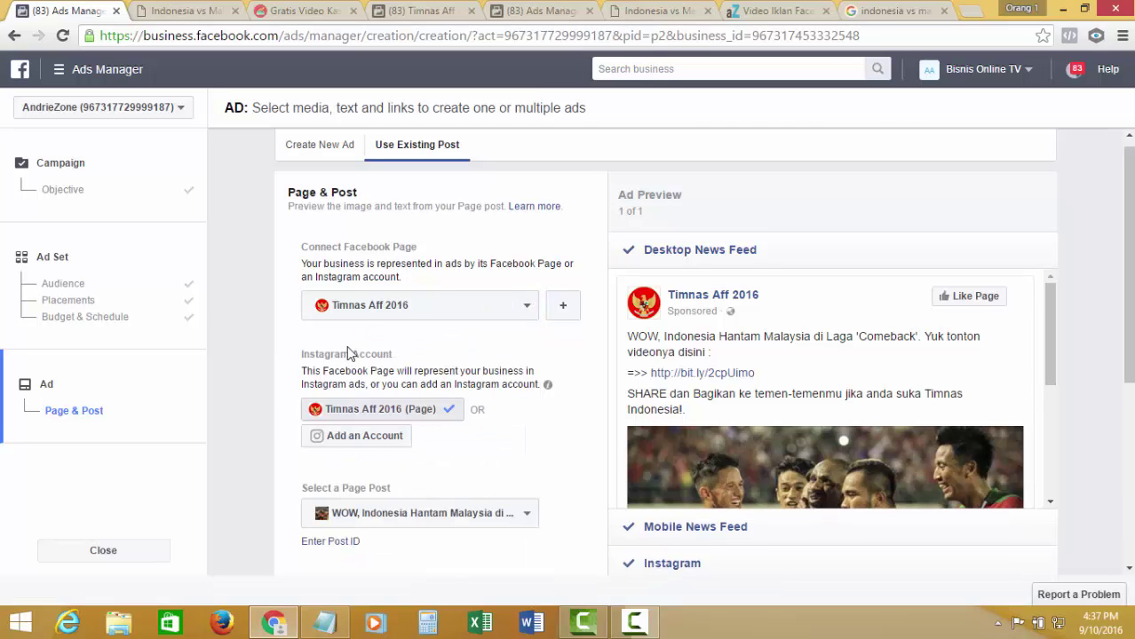
pyautogui.click(451, 320)
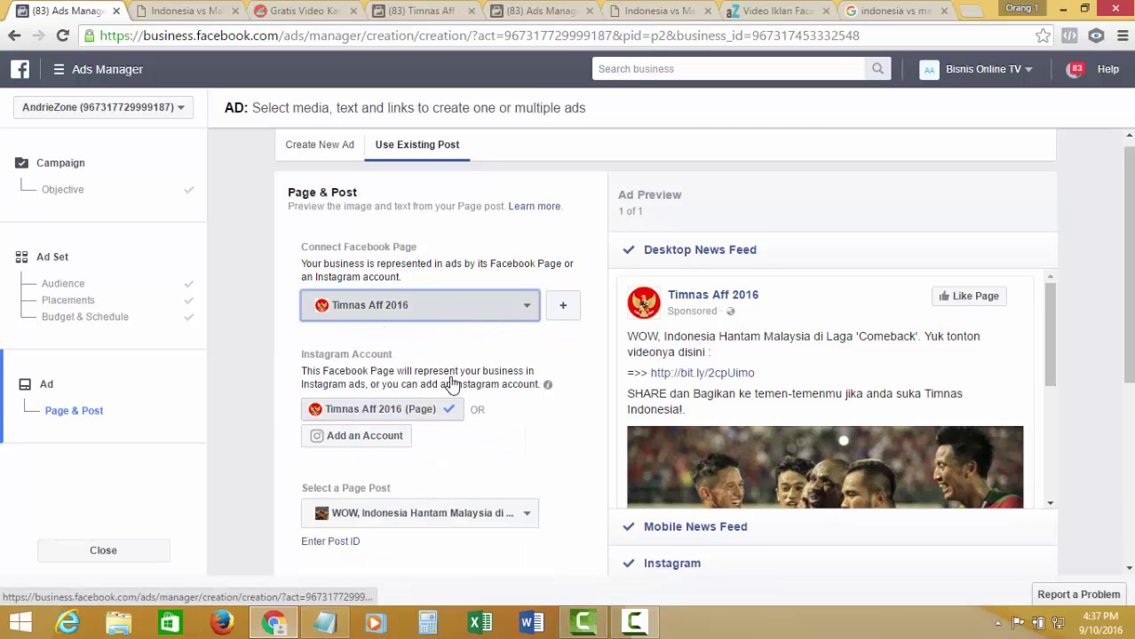
pyautogui.scroll(-2, 449, 388)
pyautogui.scroll(-2, 448, 391)
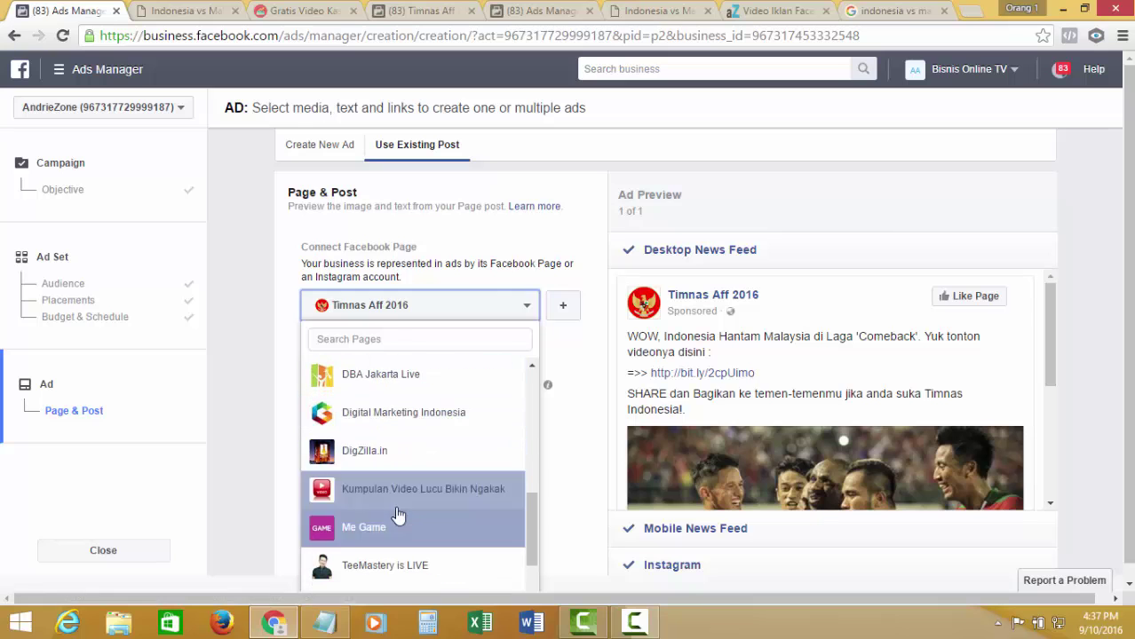
pyautogui.click(261, 388)
pyautogui.scroll(-1, 310, 354)
pyautogui.scroll(-2, 409, 379)
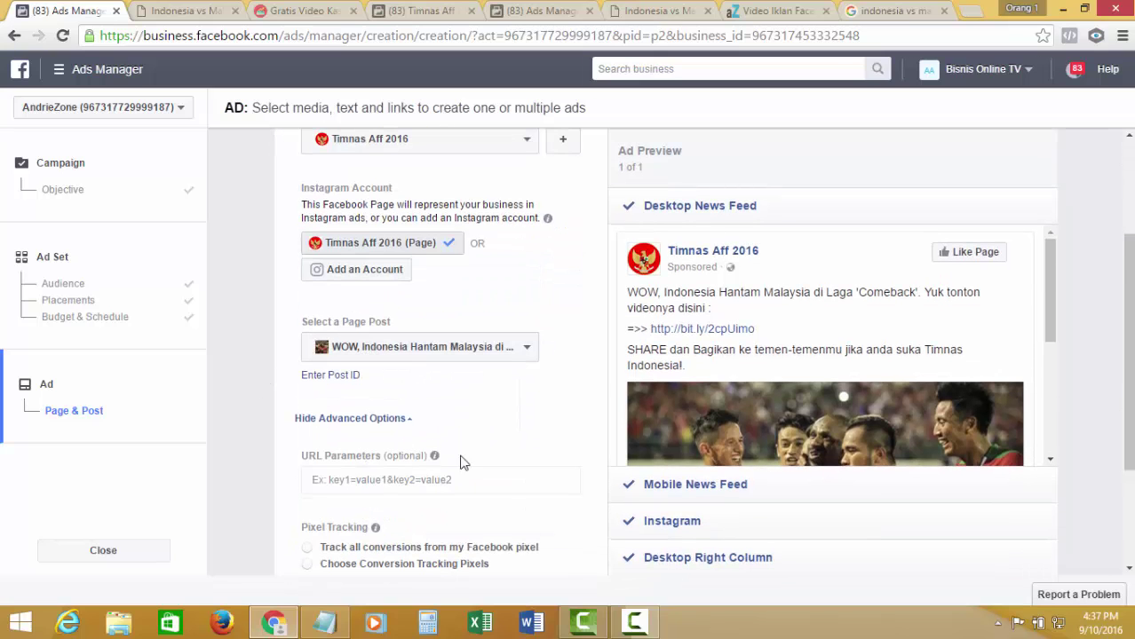
pyautogui.scroll(-2, 460, 462)
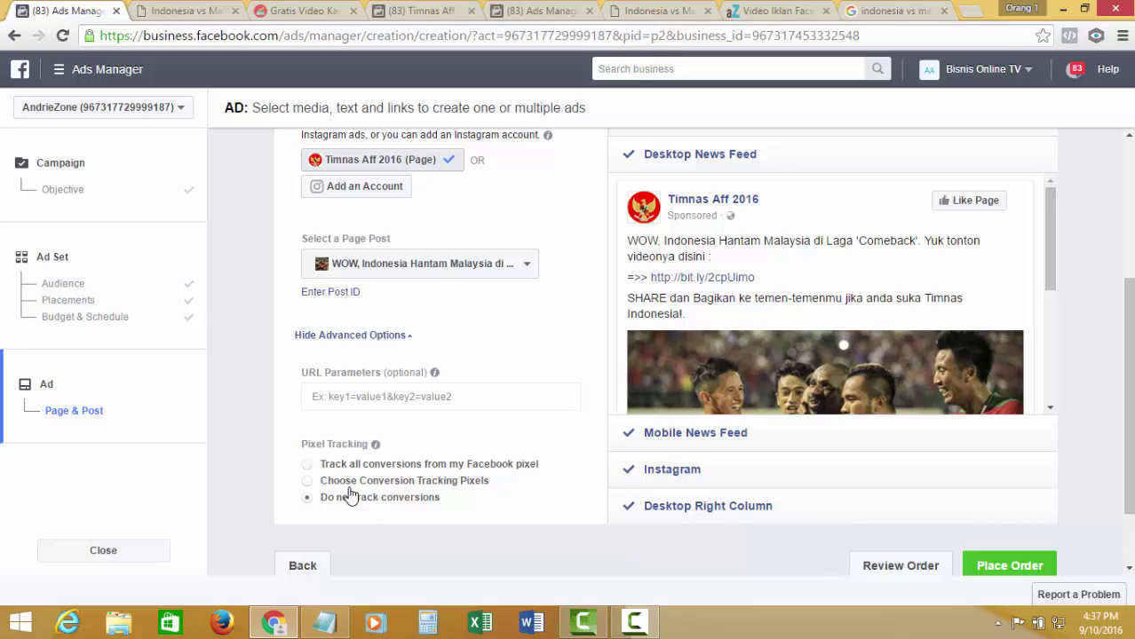
# - Try tracking all conversions from the Facebook pixel, and return the ad to not tracking conversions
pyautogui.click(362, 465)
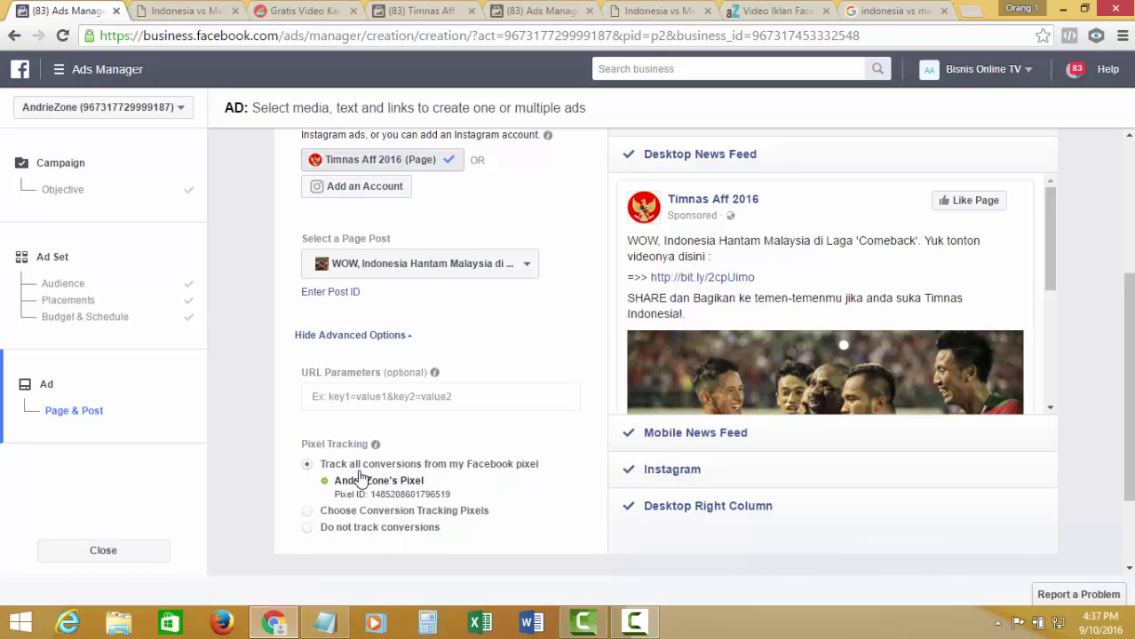
pyautogui.click(362, 529)
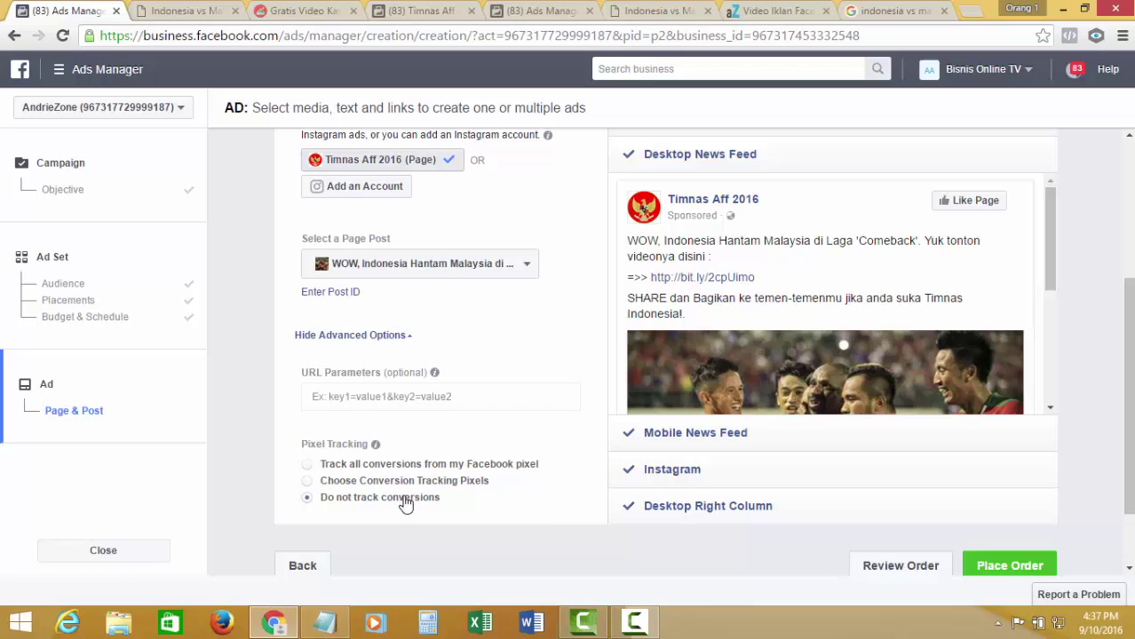
# - Examine the landing page's domain, its indonesia-vs-malaysia address and its heading, and return to the ad's page and post settings
pyautogui.click(206, 9)
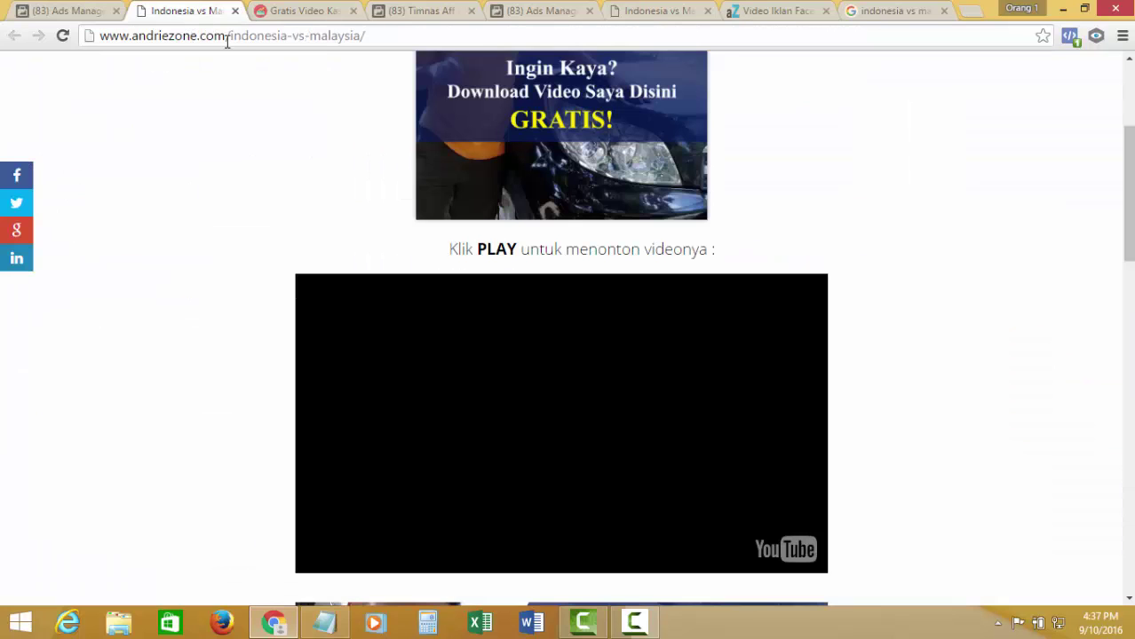
pyautogui.moveTo(224, 39); pyautogui.dragTo(100, 37)
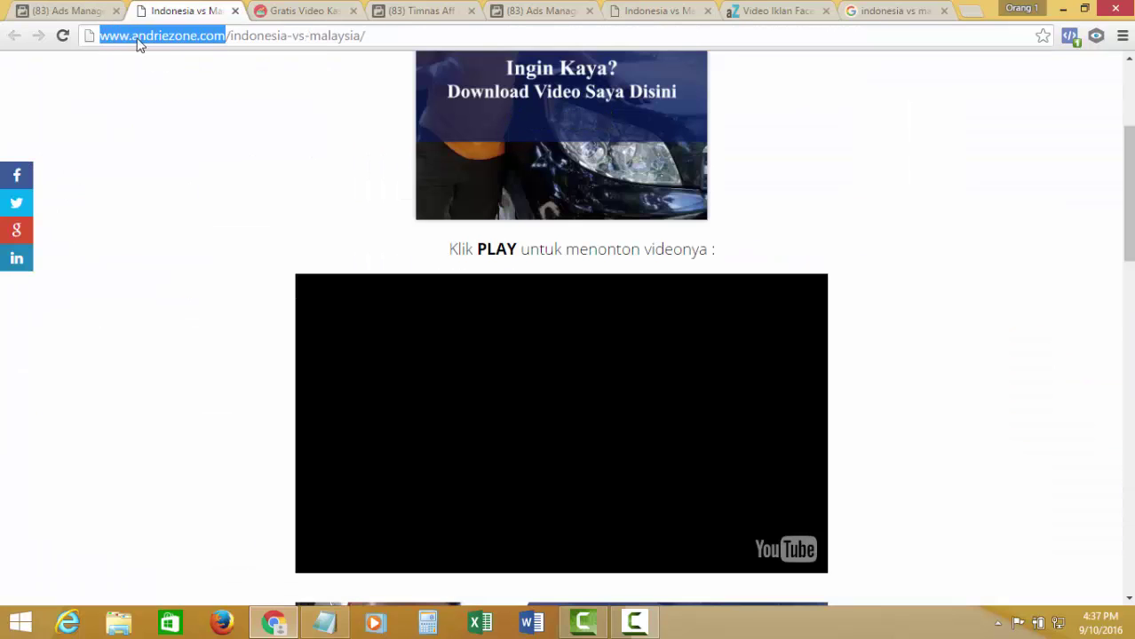
pyautogui.doubleClick(138, 39)
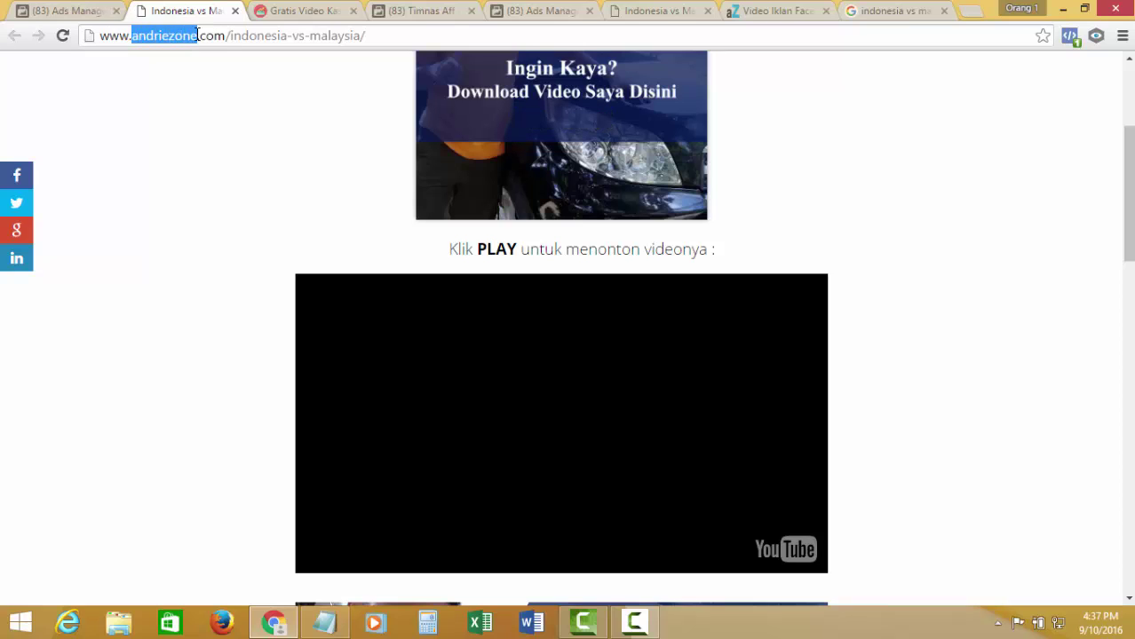
pyautogui.click(134, 36)
pyautogui.moveTo(168, 36); pyautogui.dragTo(222, 42)
pyautogui.scroll(3, 229, 116)
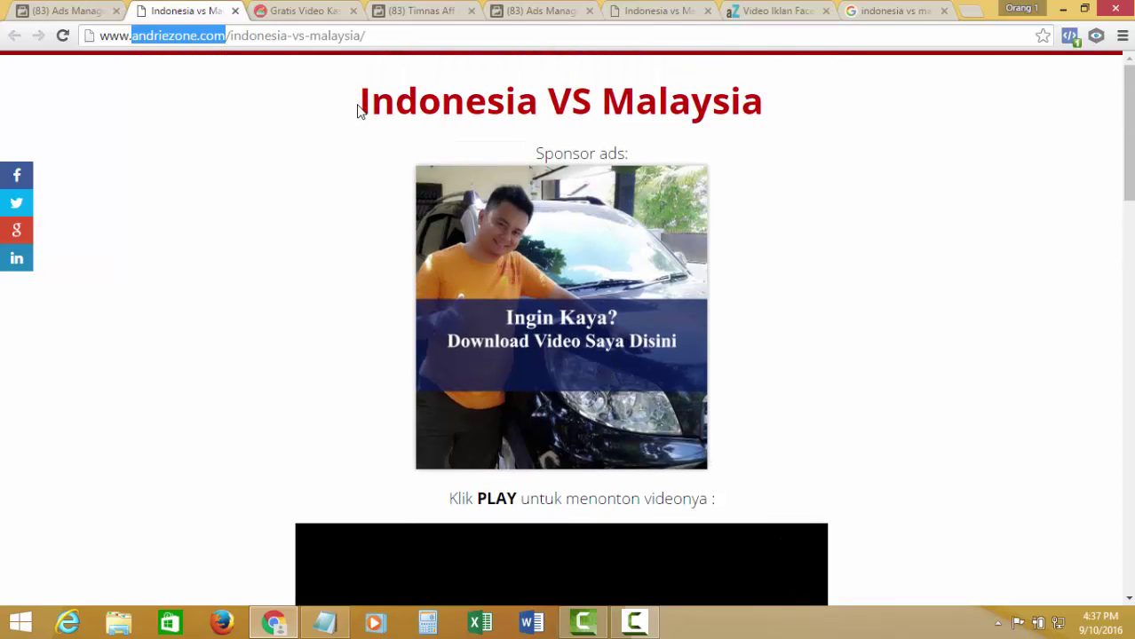
pyautogui.moveTo(359, 107); pyautogui.dragTo(764, 107)
pyautogui.click(36, 10)
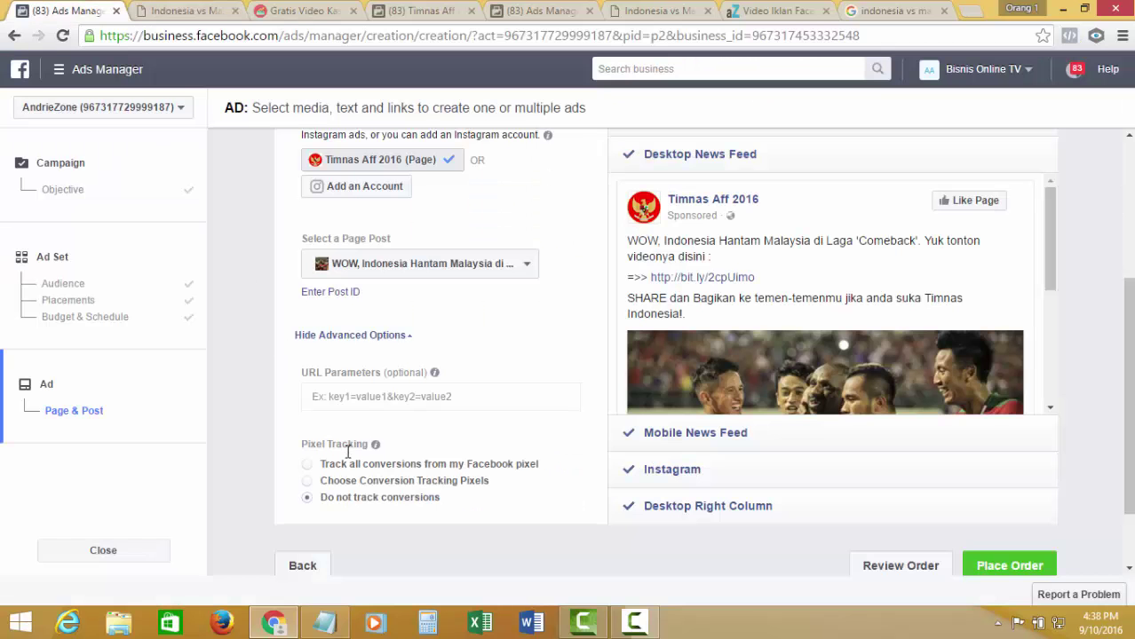
pyautogui.click(206, 11)
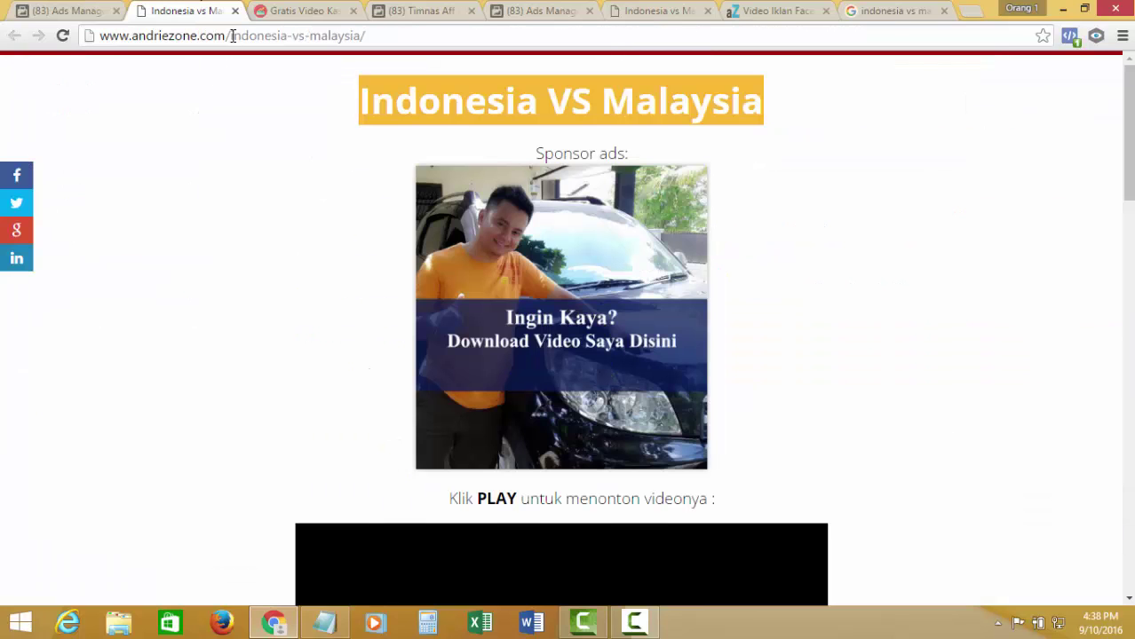
pyautogui.moveTo(229, 35); pyautogui.dragTo(366, 36)
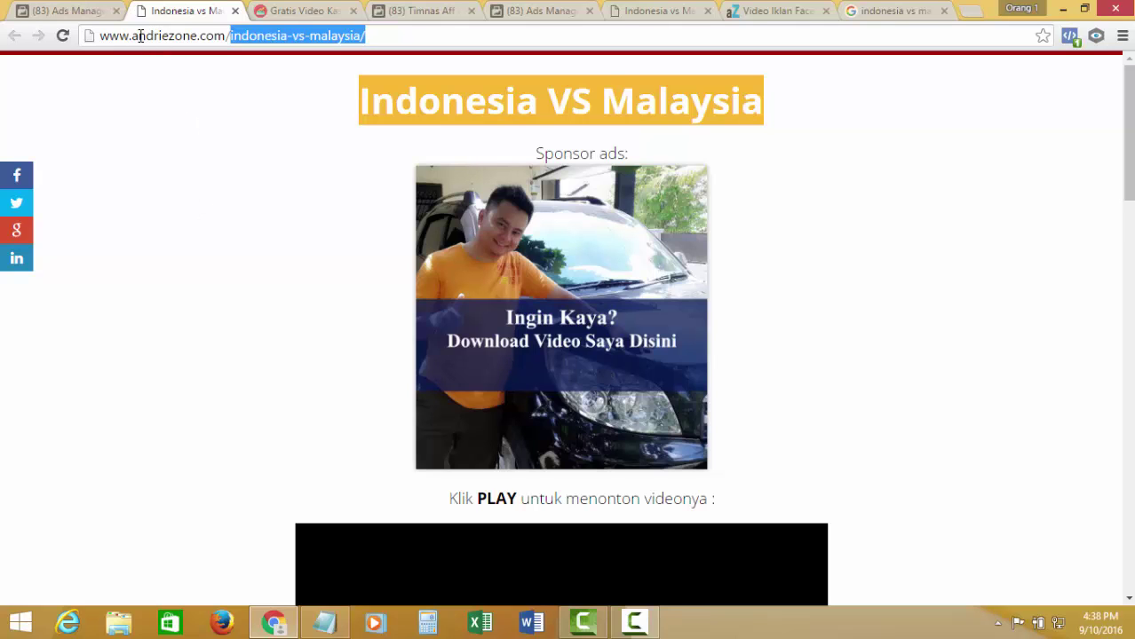
pyautogui.click(106, 10)
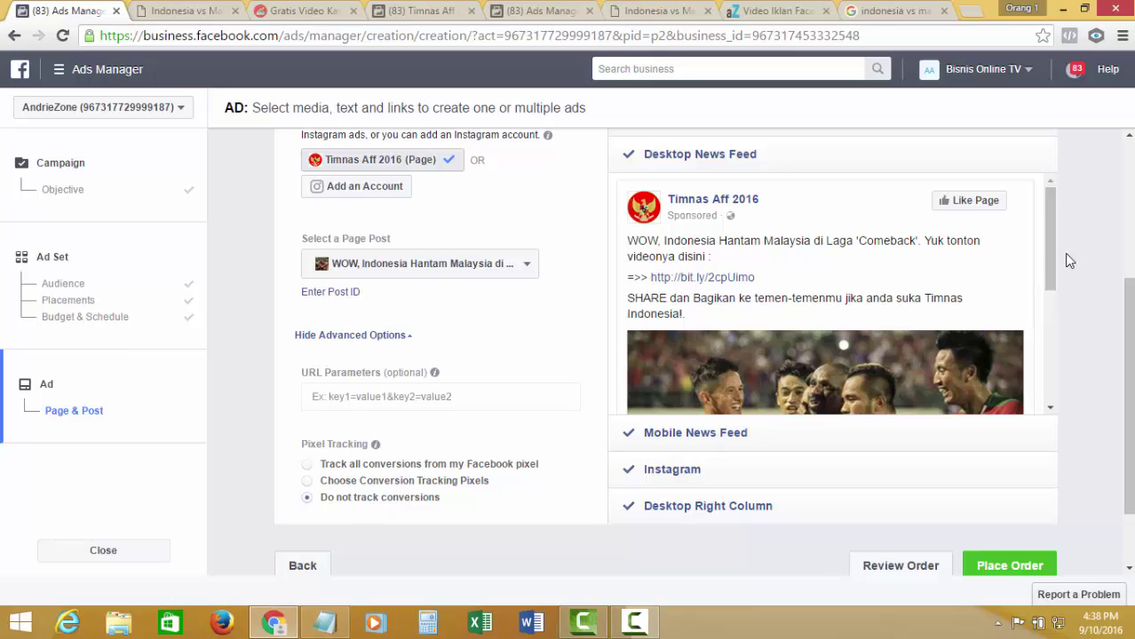
# - Review the ad's Desktop News Feed preview and compare it with the original post on the Timnas Aff 2016 page
pyautogui.scroll(-3, 1046, 244)
pyautogui.scroll(-1, 1094, 385)
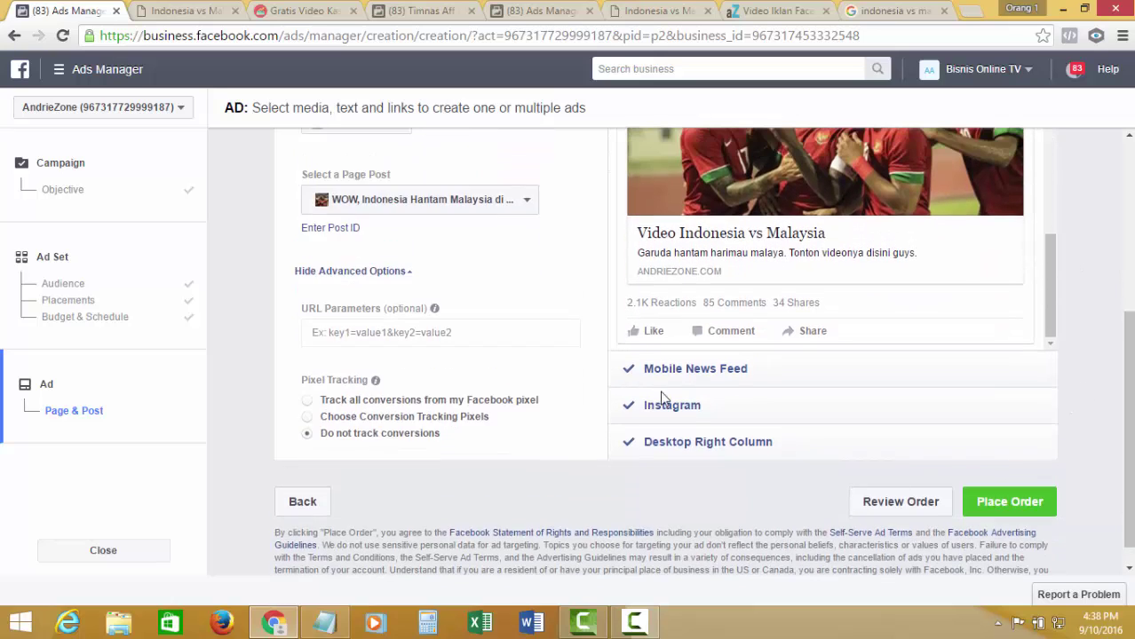
pyautogui.scroll(2, 661, 397)
pyautogui.moveTo(1053, 369); pyautogui.dragTo(1051, 268)
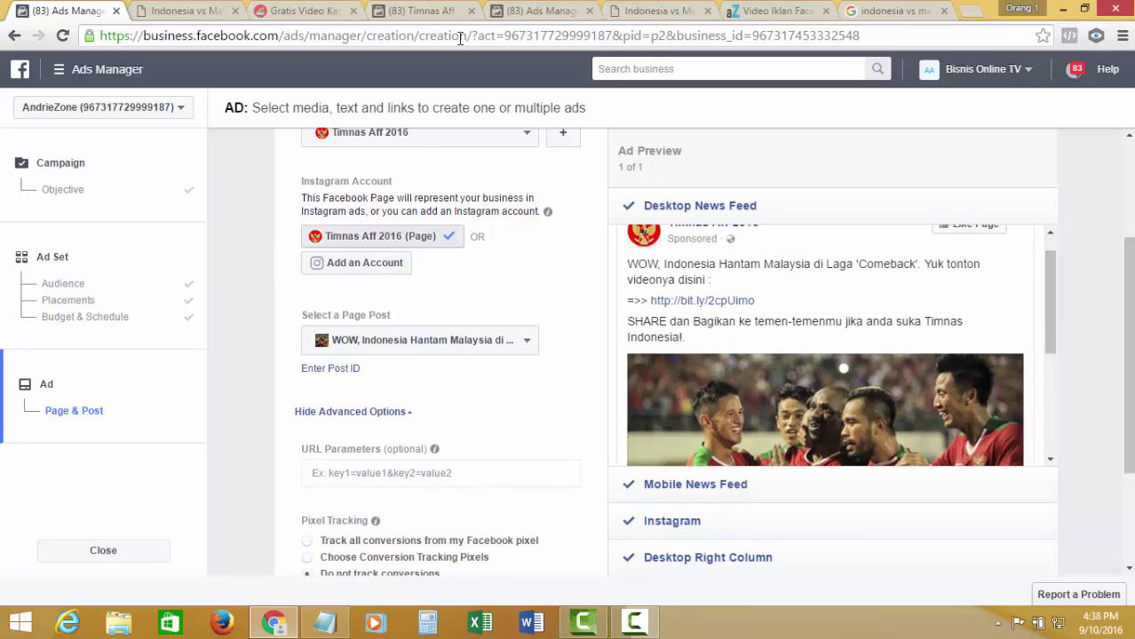
pyautogui.click(429, 12)
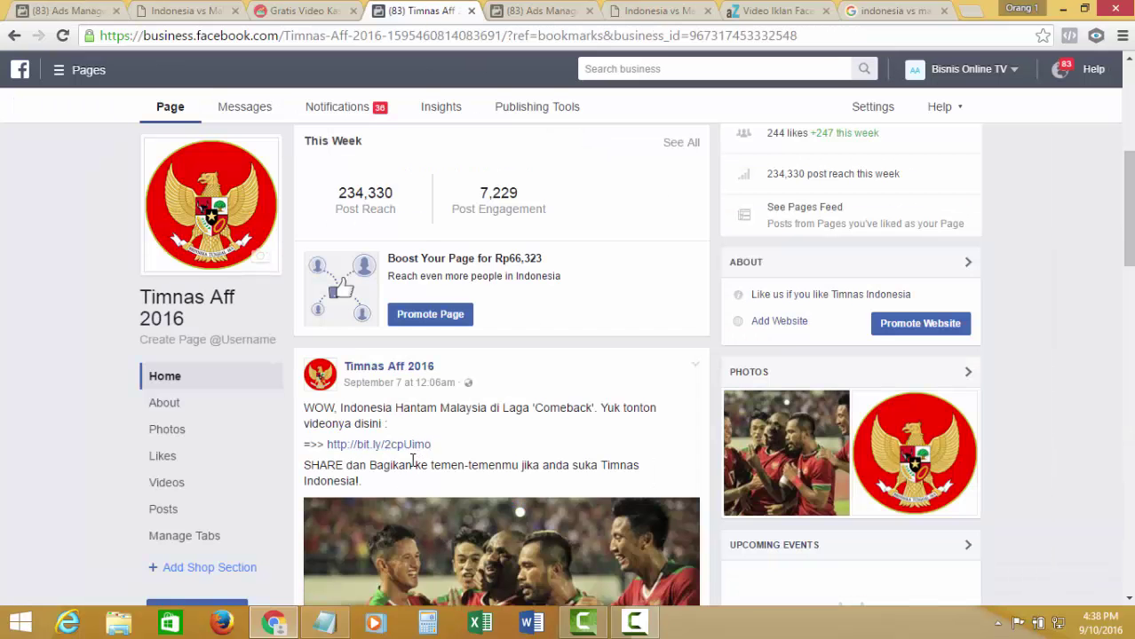
pyautogui.scroll(-3, 458, 367)
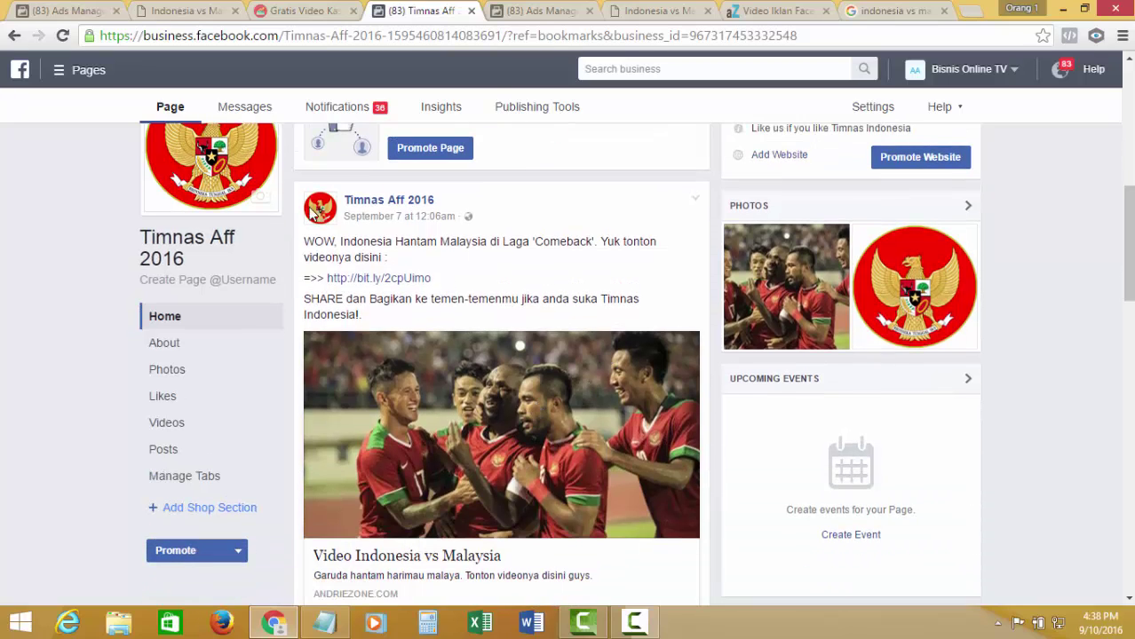
# - Place the order for the page post engagement ad and continue to its campaign overview
pyautogui.click(84, 11)
pyautogui.scroll(-2, 1067, 478)
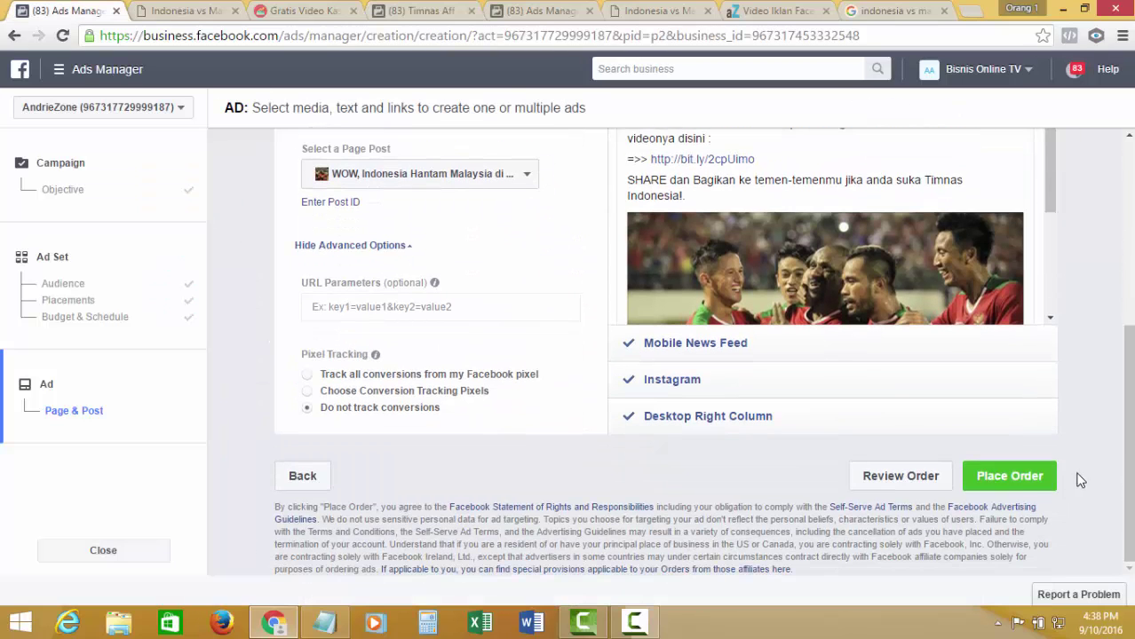
pyautogui.click(974, 477)
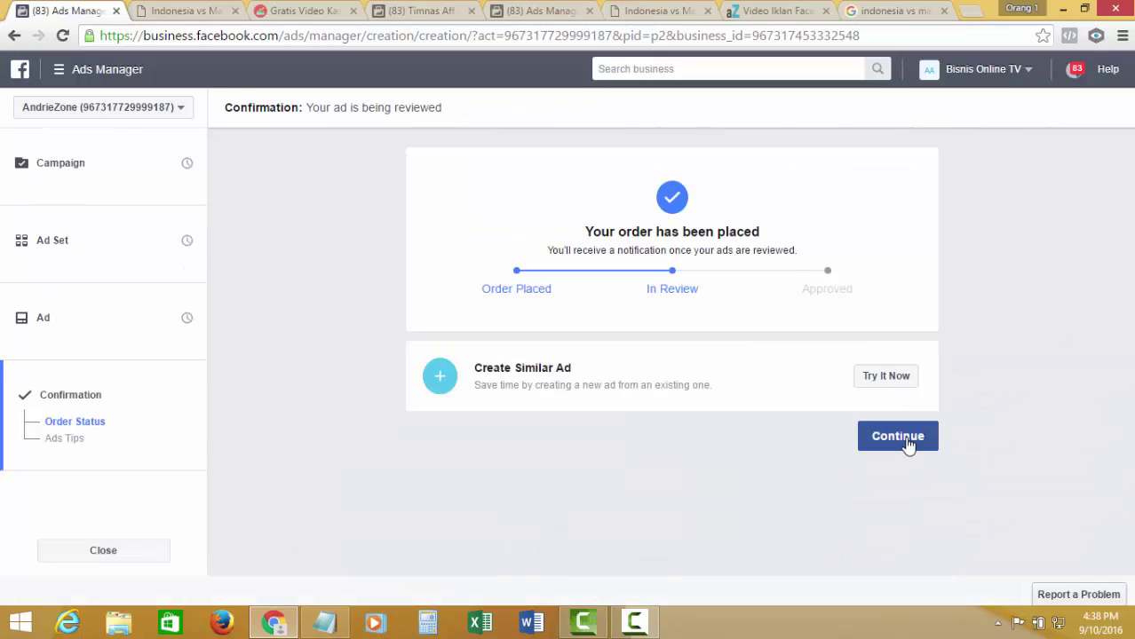
pyautogui.click(907, 444)
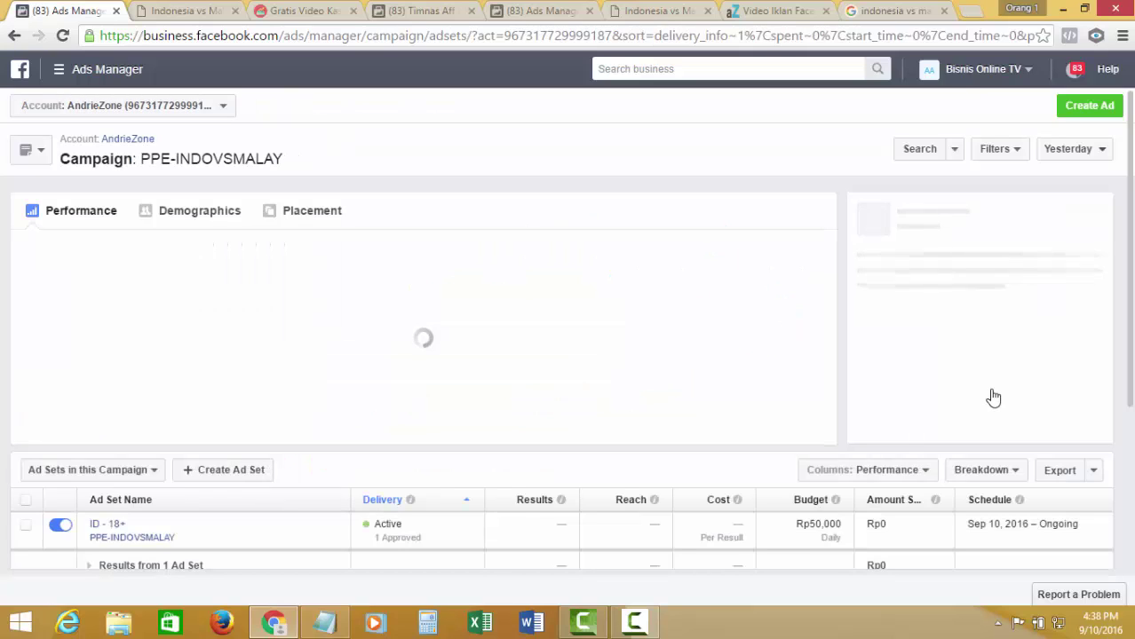
# - Check the new campaign's ad set, return to the account's campaign list and glance at the promotion notes in Notepad
pyautogui.scroll(-2, 389, 418)
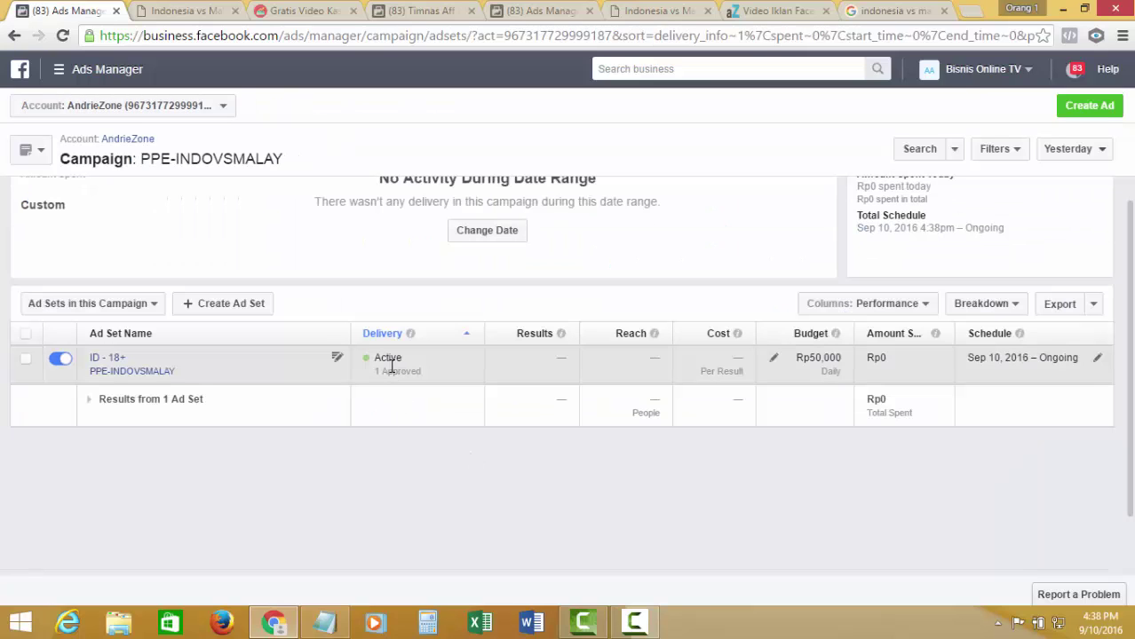
pyautogui.scroll(1, 418, 357)
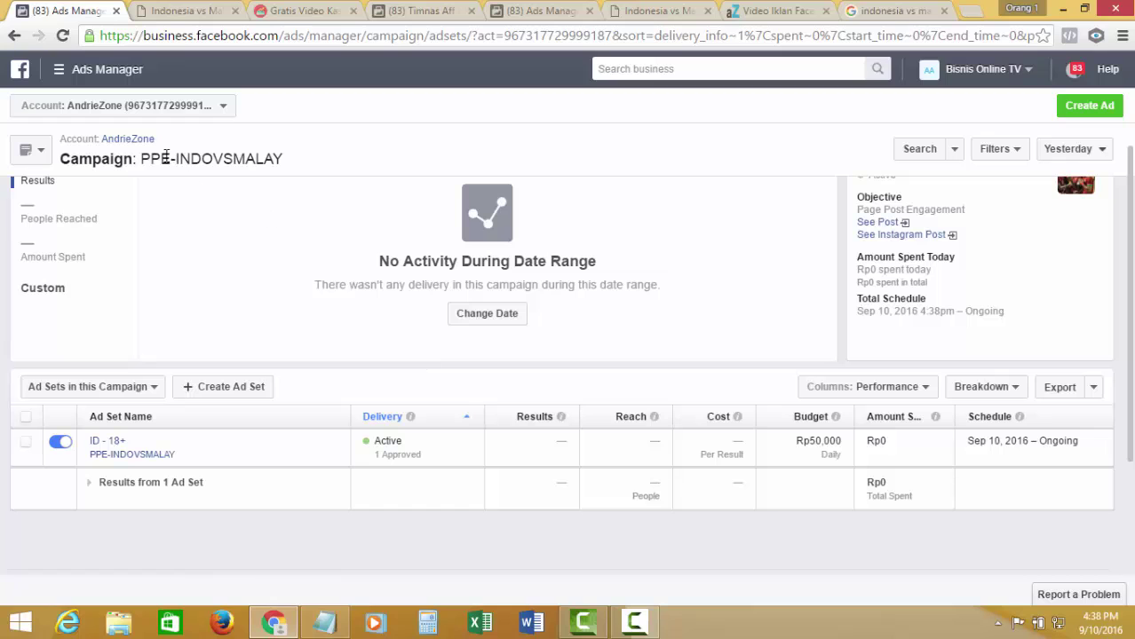
pyautogui.click(142, 140)
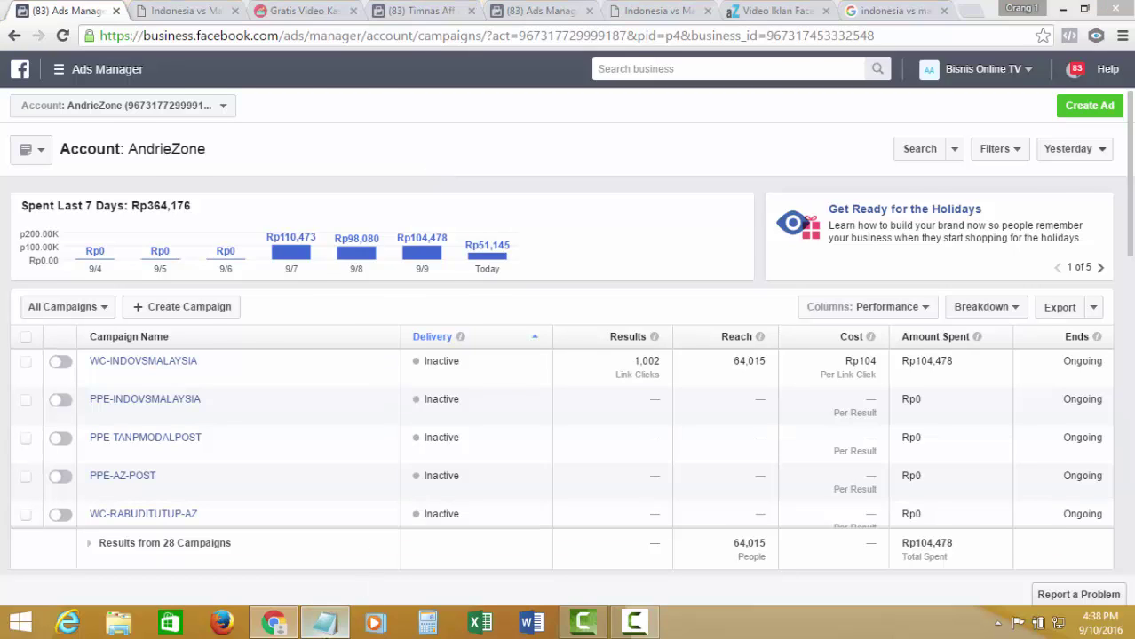
pyautogui.click(325, 621)
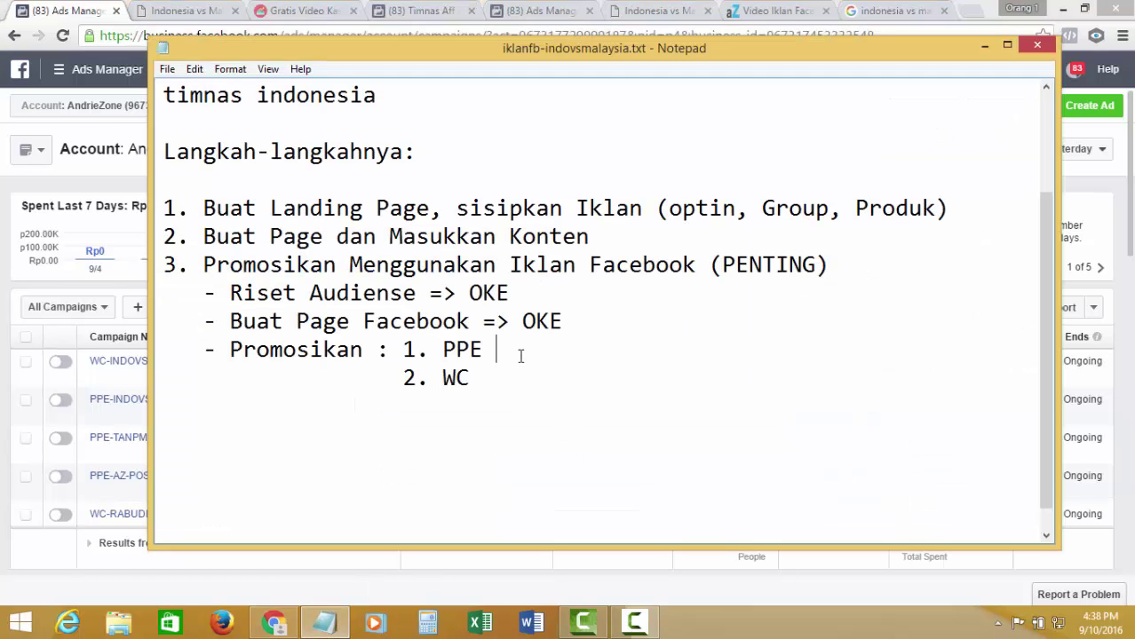
pyautogui.click(101, 8)
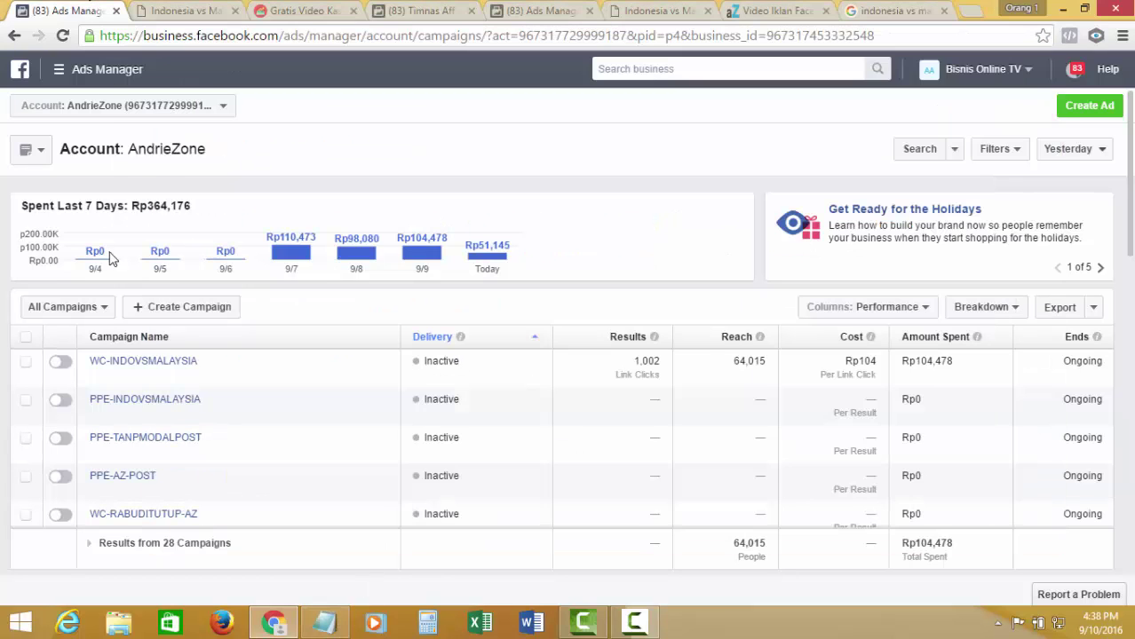
# - Set the reporting date of the account's campaign list to September 7, 2016
pyautogui.click(1094, 149)
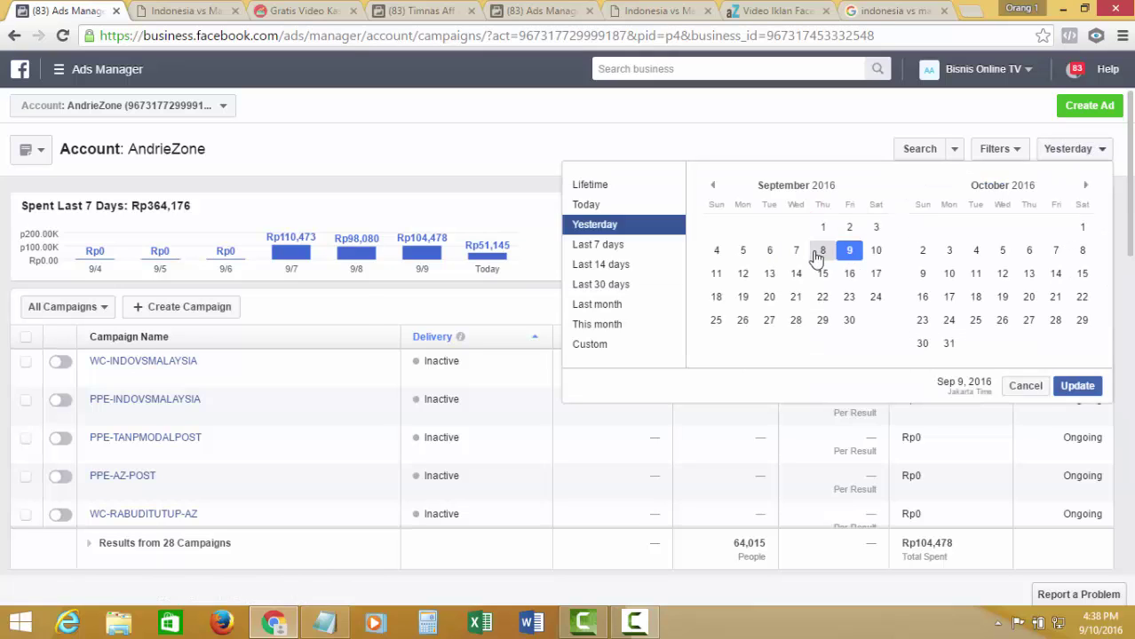
pyautogui.click(825, 253)
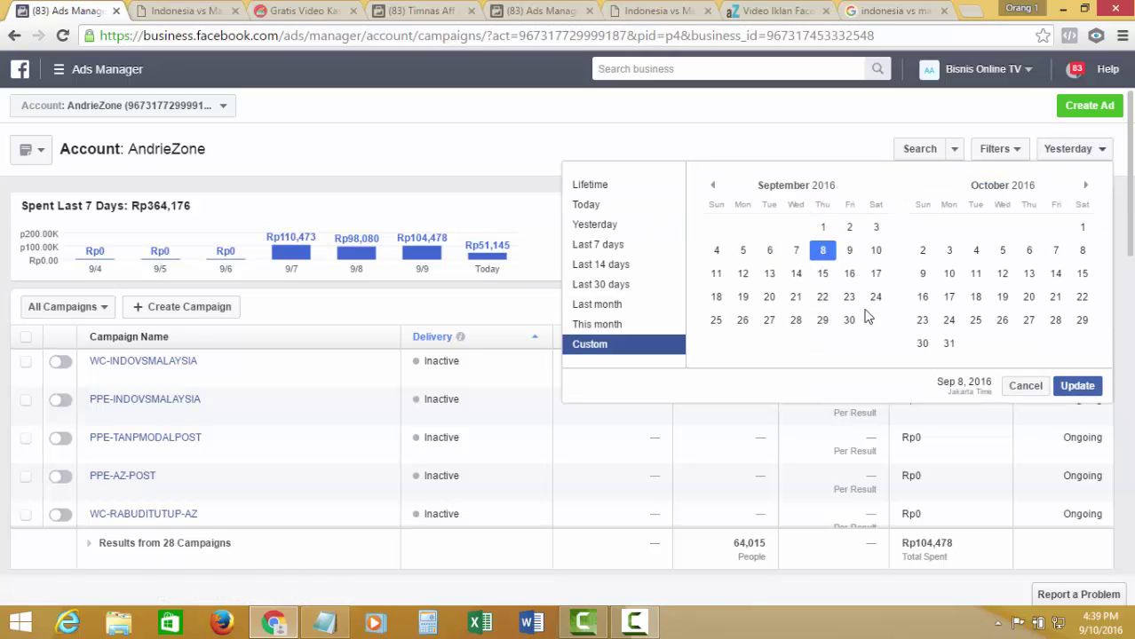
pyautogui.click(798, 252)
pyautogui.click(799, 252)
pyautogui.click(1077, 389)
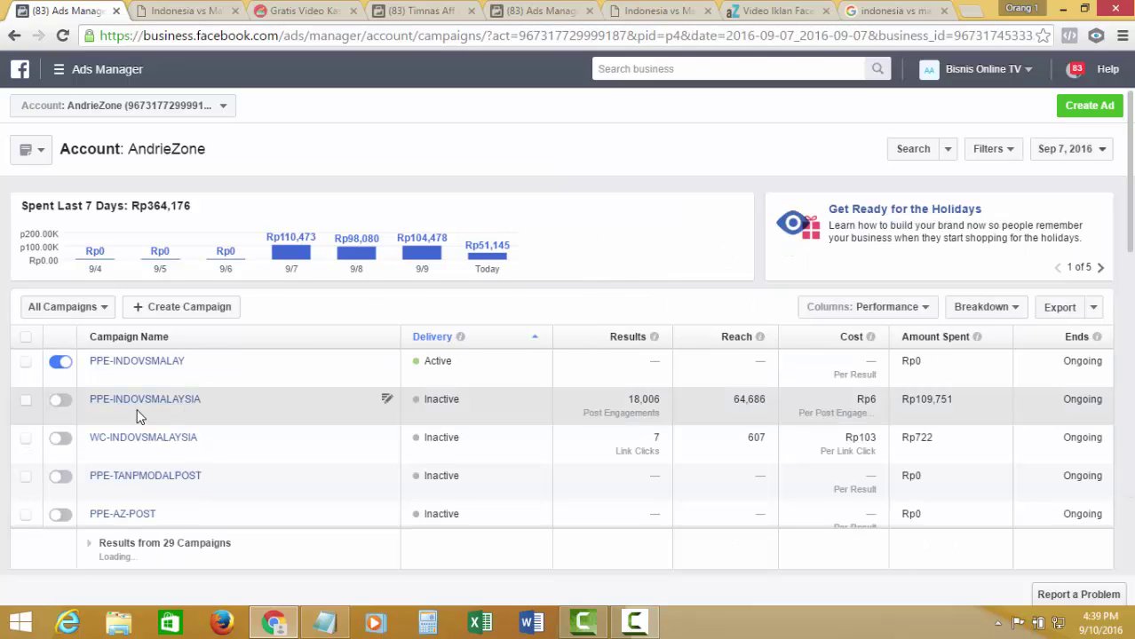
# - Open the earlier PPE-INDOVSMALAYSIA campaign and view the ad results inside its ad set ID - M - 18+
pyautogui.click(147, 405)
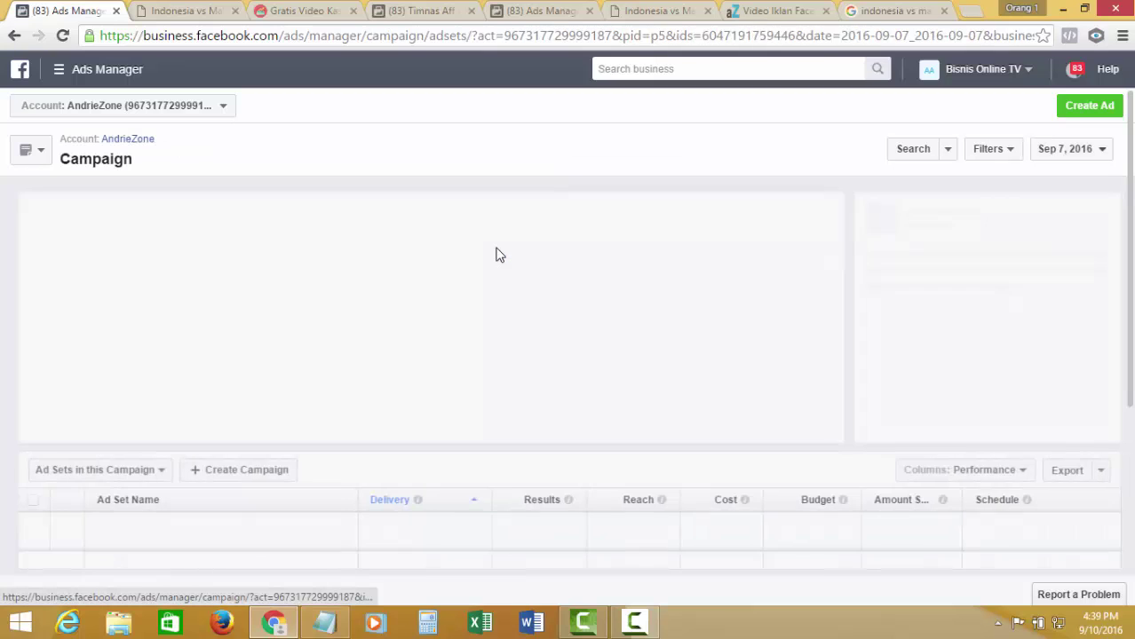
pyautogui.scroll(-3, 535, 213)
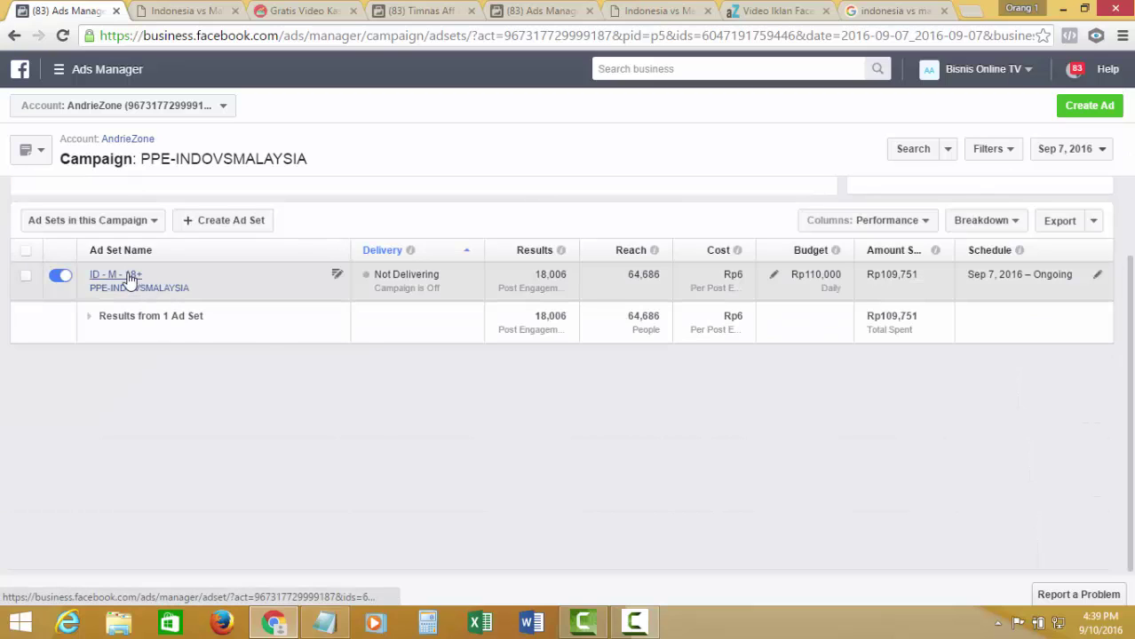
pyautogui.click(1016, 224)
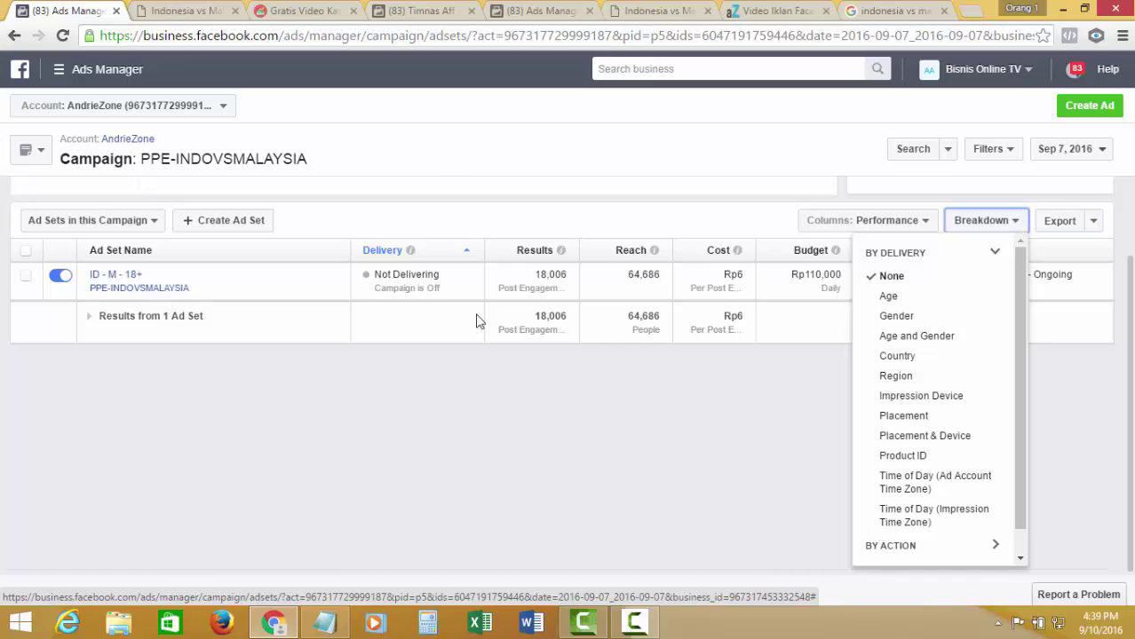
pyautogui.click(133, 276)
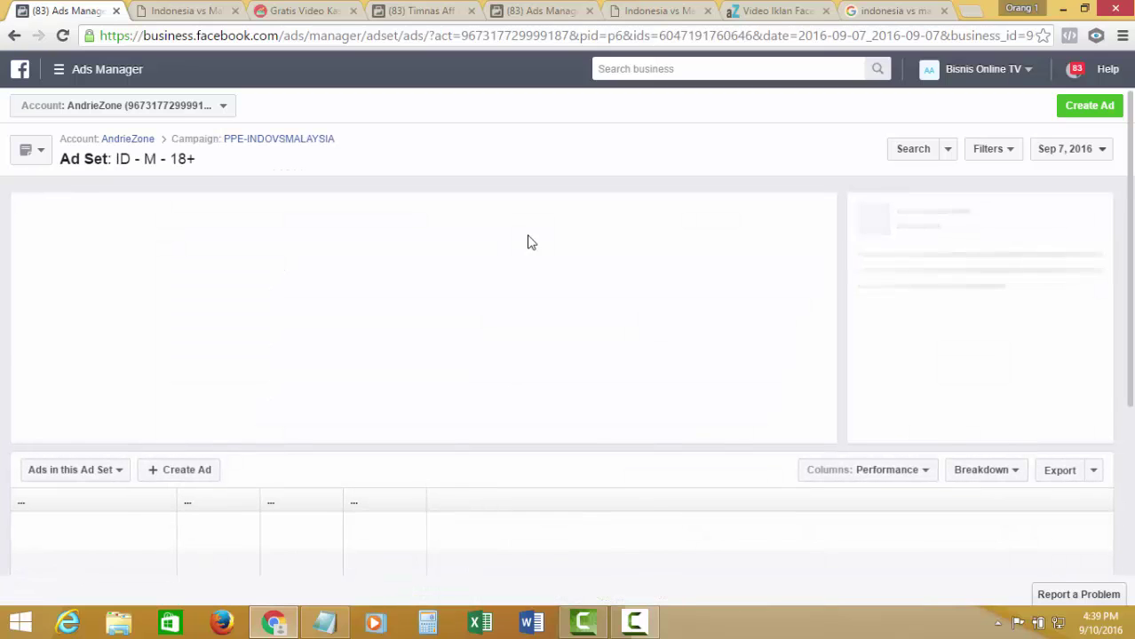
pyautogui.scroll(-2, 541, 276)
pyautogui.scroll(1, 541, 284)
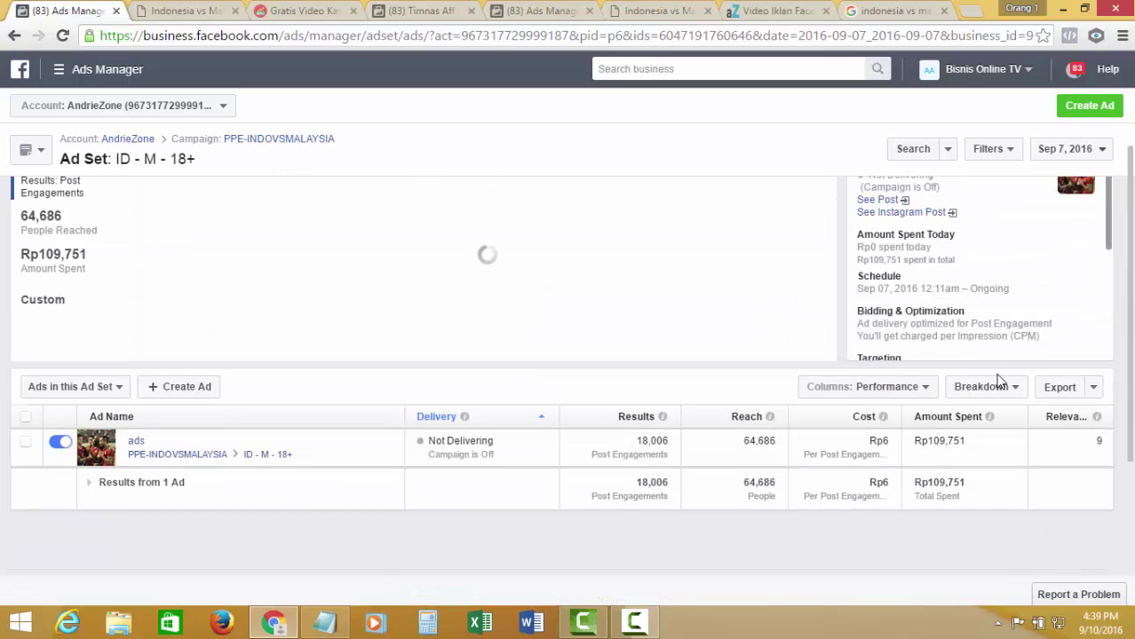
# - Break down the ad's results by placement and examine the row for Instagram on Mobile Devices
pyautogui.click(993, 386)
pyautogui.scroll(-1, 1010, 426)
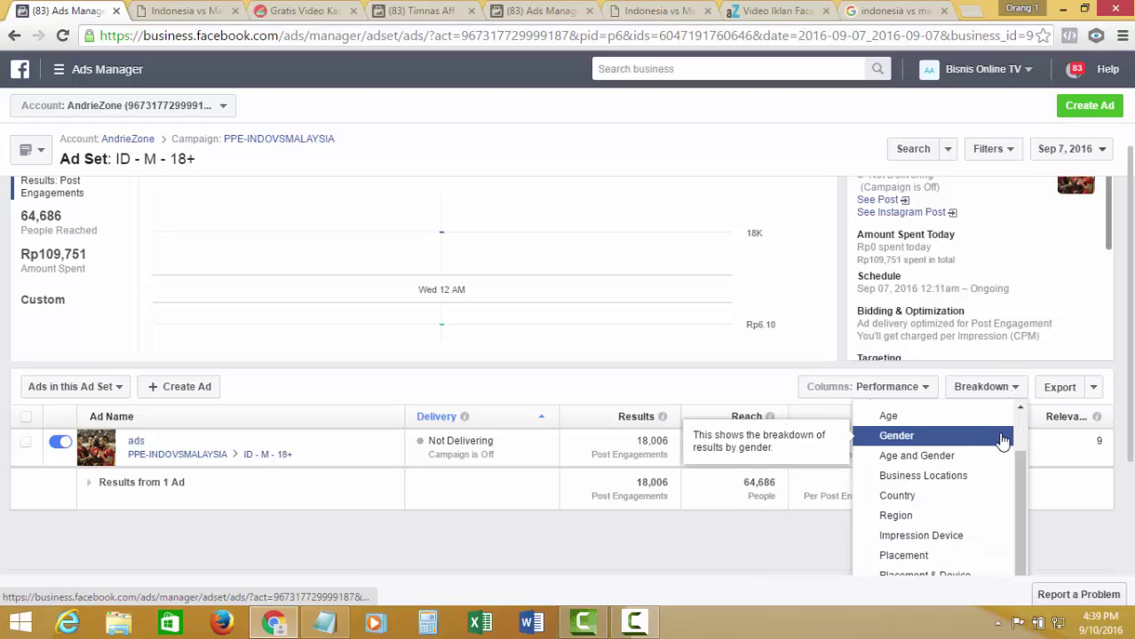
pyautogui.scroll(-2, 1070, 387)
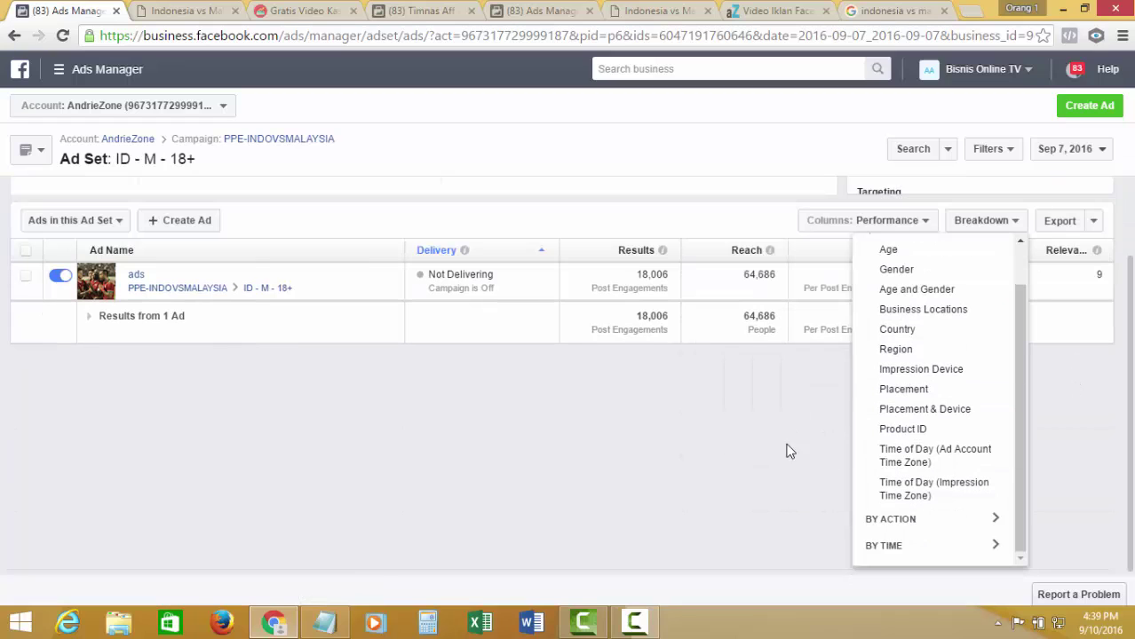
pyautogui.click(938, 392)
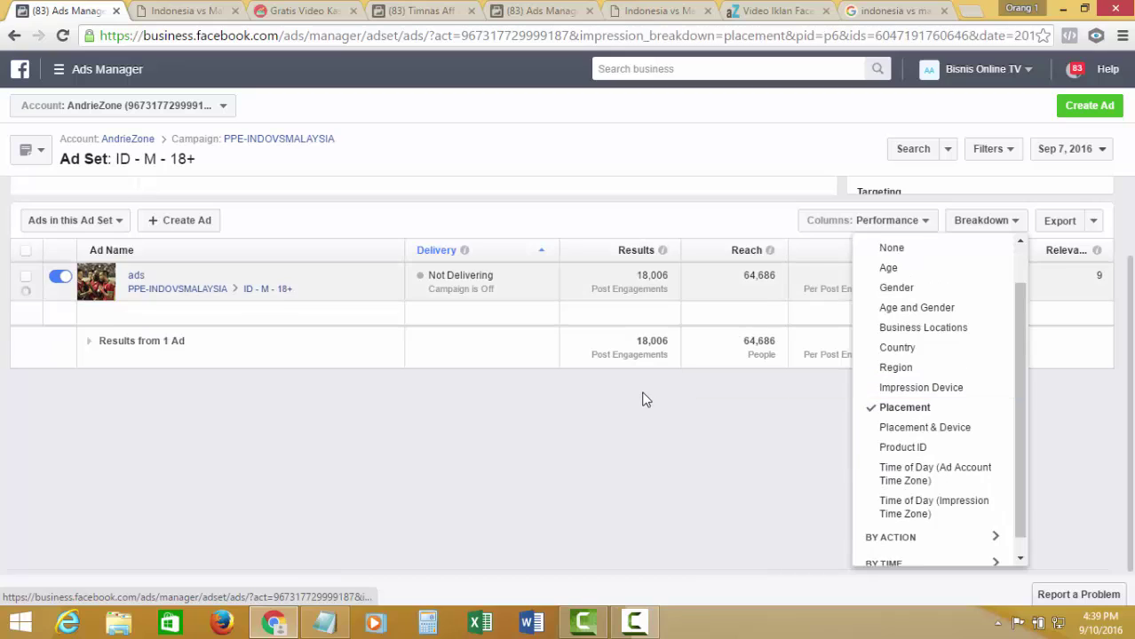
pyautogui.click(371, 456)
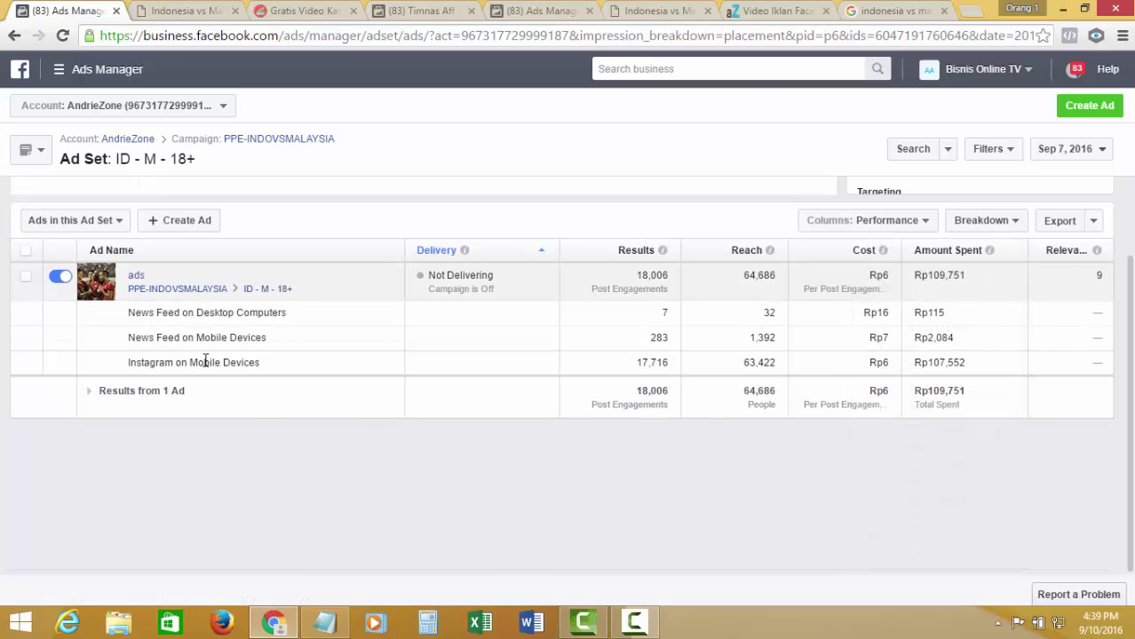
pyautogui.moveTo(128, 364); pyautogui.dragTo(264, 361)
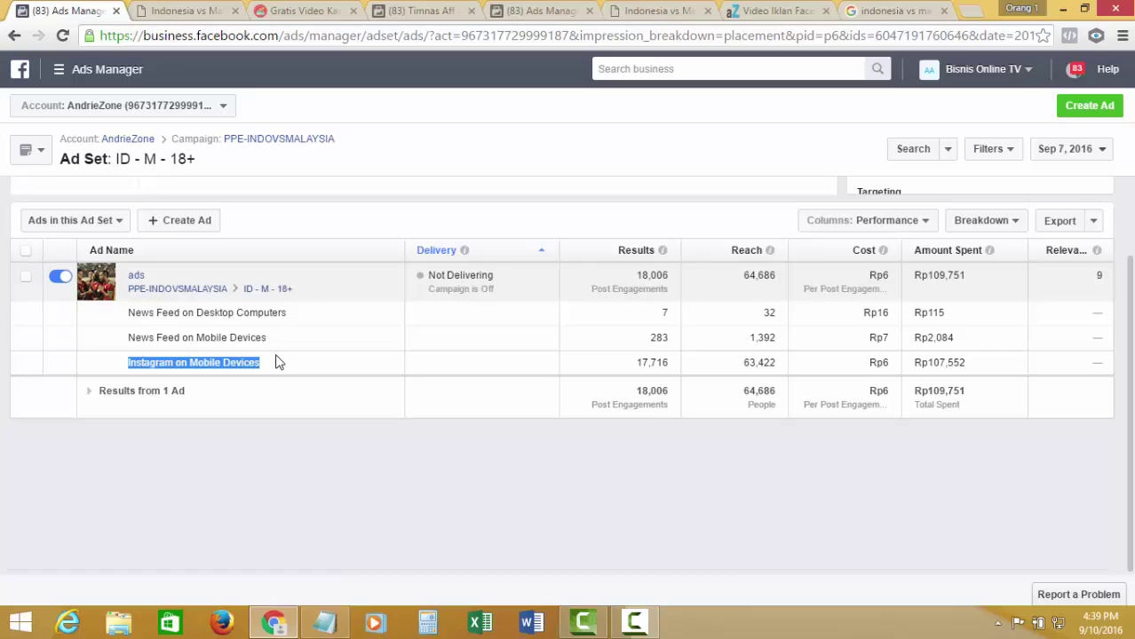
# - Switch to Notepad and start a numbered findings list below the promotion steps, entering "1. Mobile, istagram" and beginning item 2
pyautogui.moveTo(197, 338); pyautogui.dragTo(271, 340)
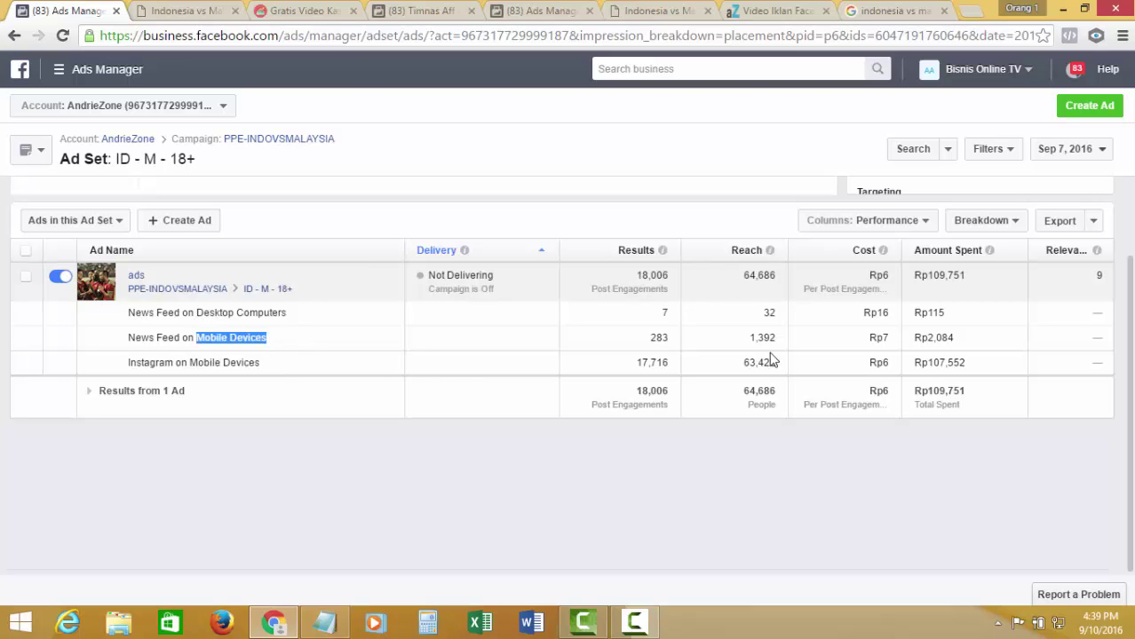
pyautogui.click(344, 627)
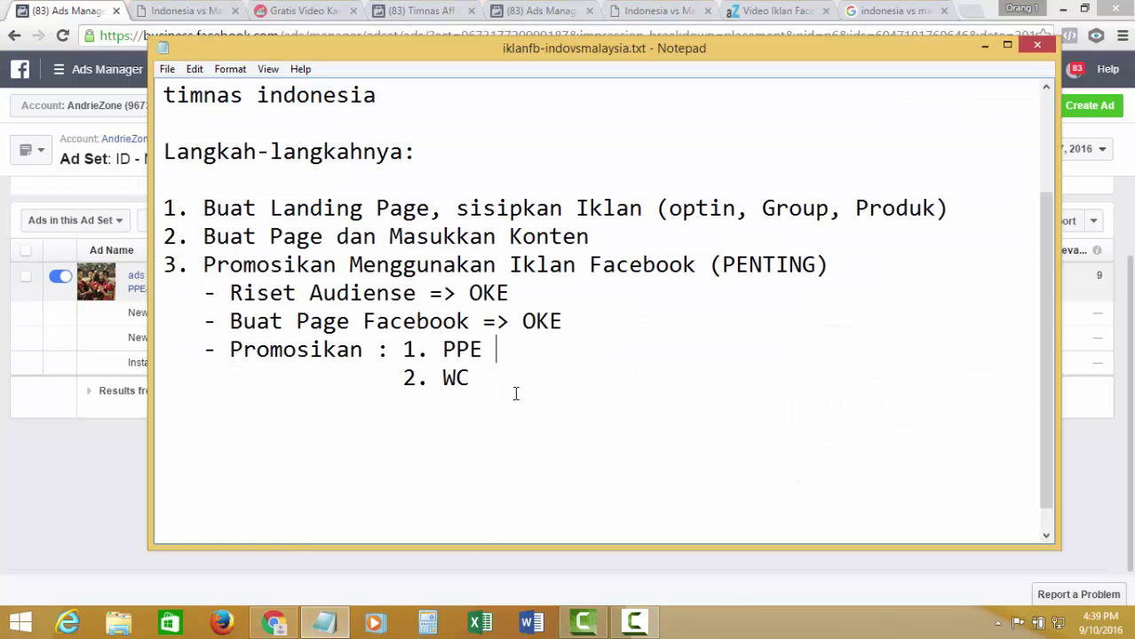
pyautogui.press('Return')
pyautogui.press('Return')
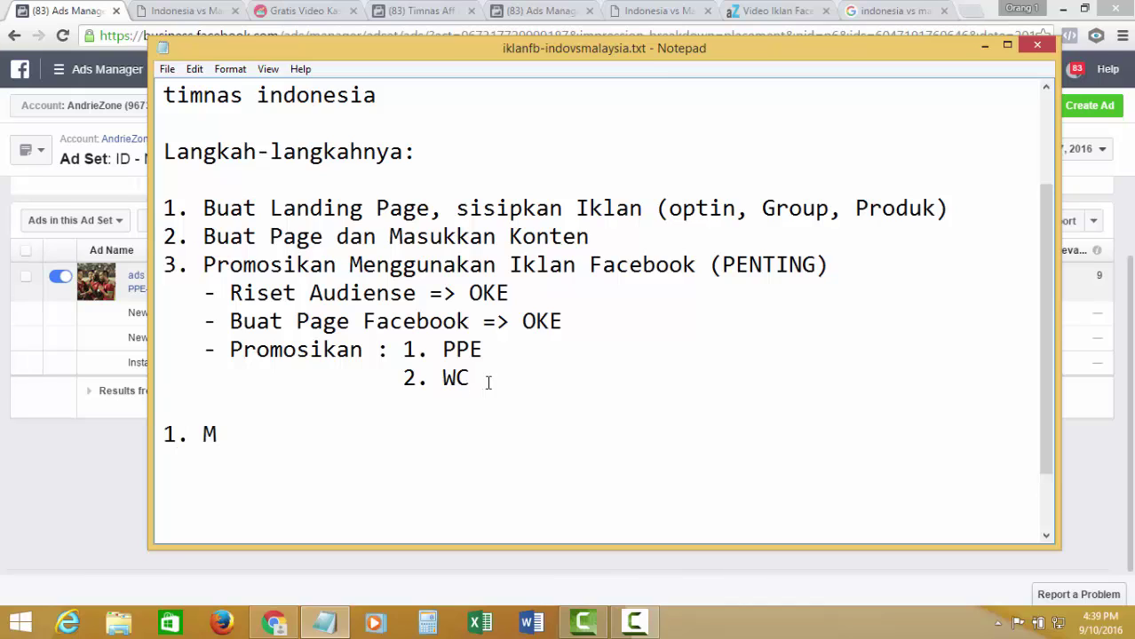
pyautogui.press('BackSpace')
pyautogui.press('BackSpace')
pyautogui.write('ile, i')
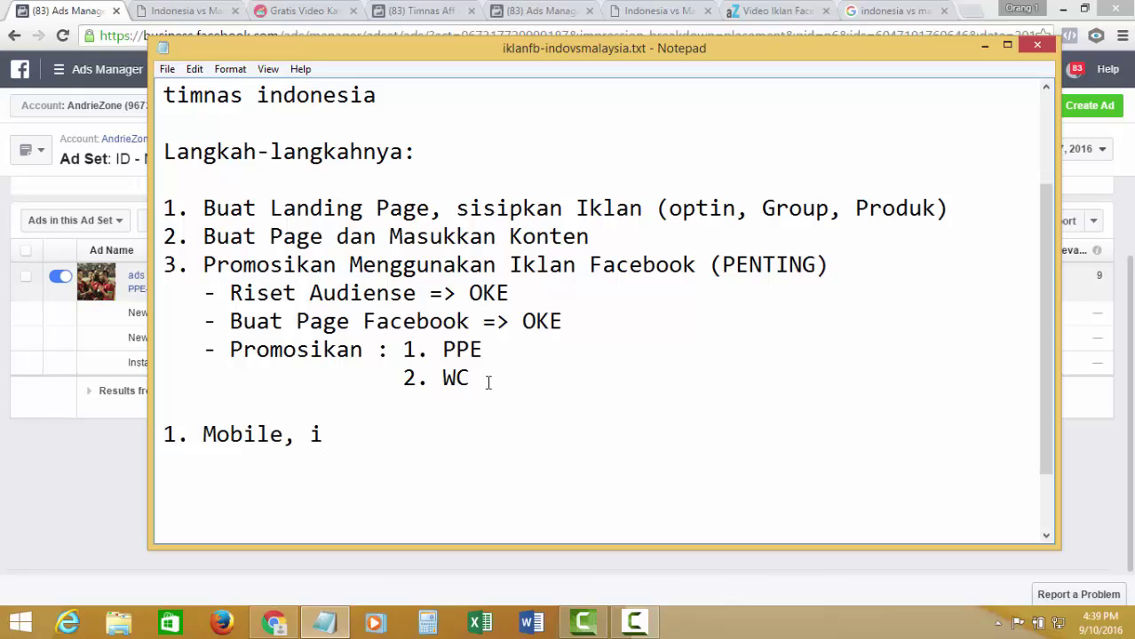
pyautogui.write('sta')
pyautogui.write('ogra')
pyautogui.press('BackSpace')
pyautogui.press('BackSpace')
pyautogui.press('BackSpace')
pyautogui.write('gram')
pyautogui.press('Return')
pyautogui.write('2')
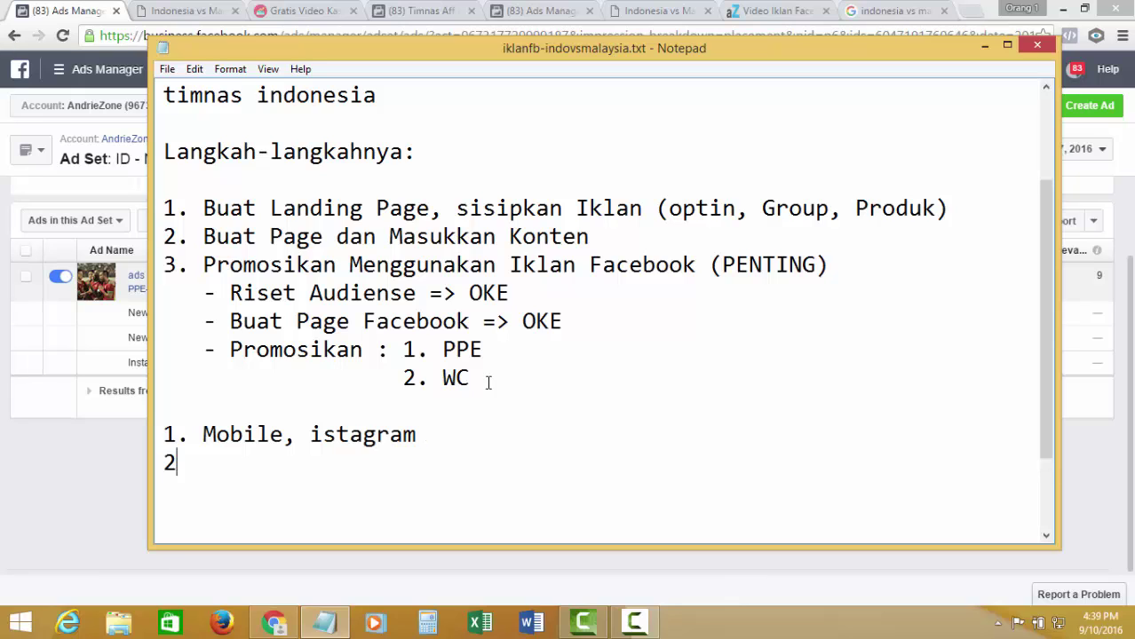
pyautogui.write('.')
# - Return to Ads Manager, break down the ad's results by age and highlight the 18–24 and 25–34 rows
pyautogui.click(148, 443)
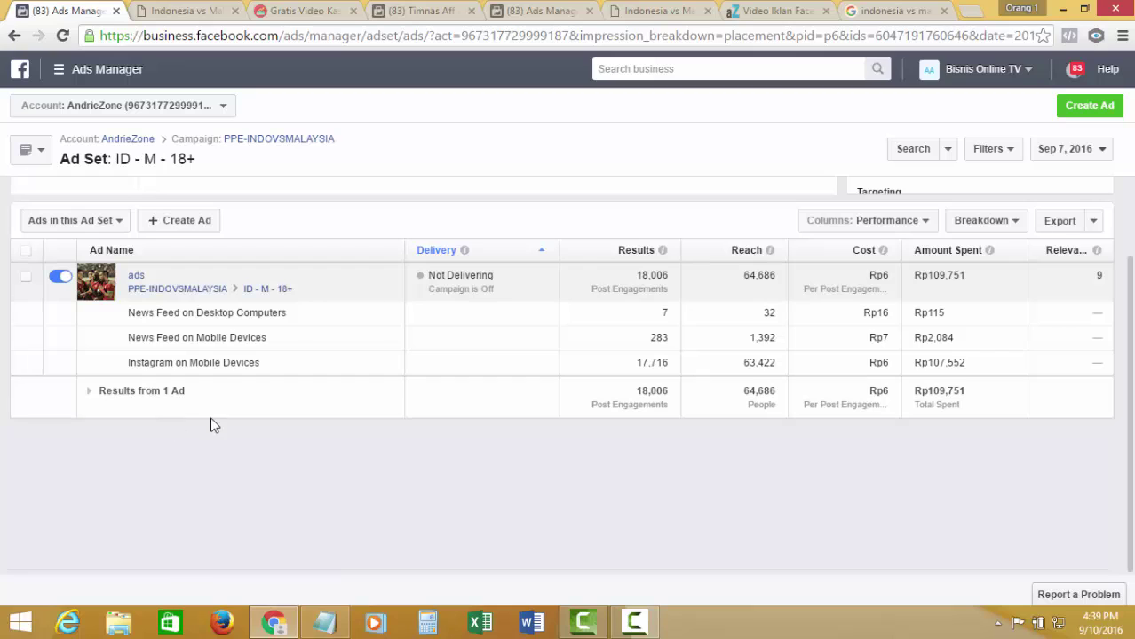
pyautogui.click(980, 228)
pyautogui.click(891, 321)
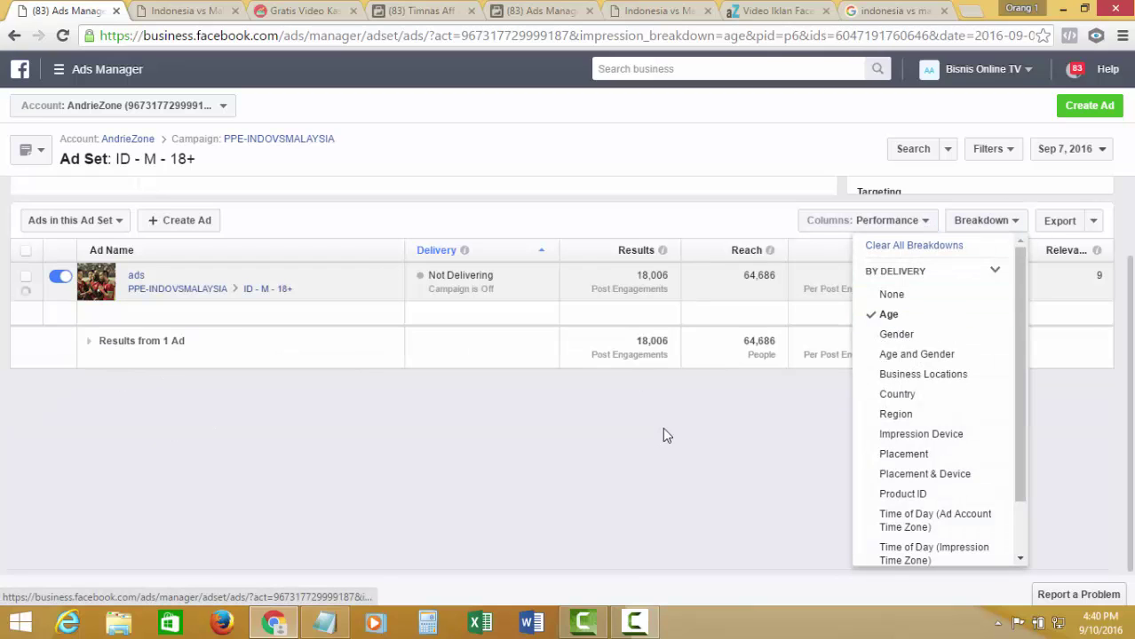
pyautogui.click(593, 568)
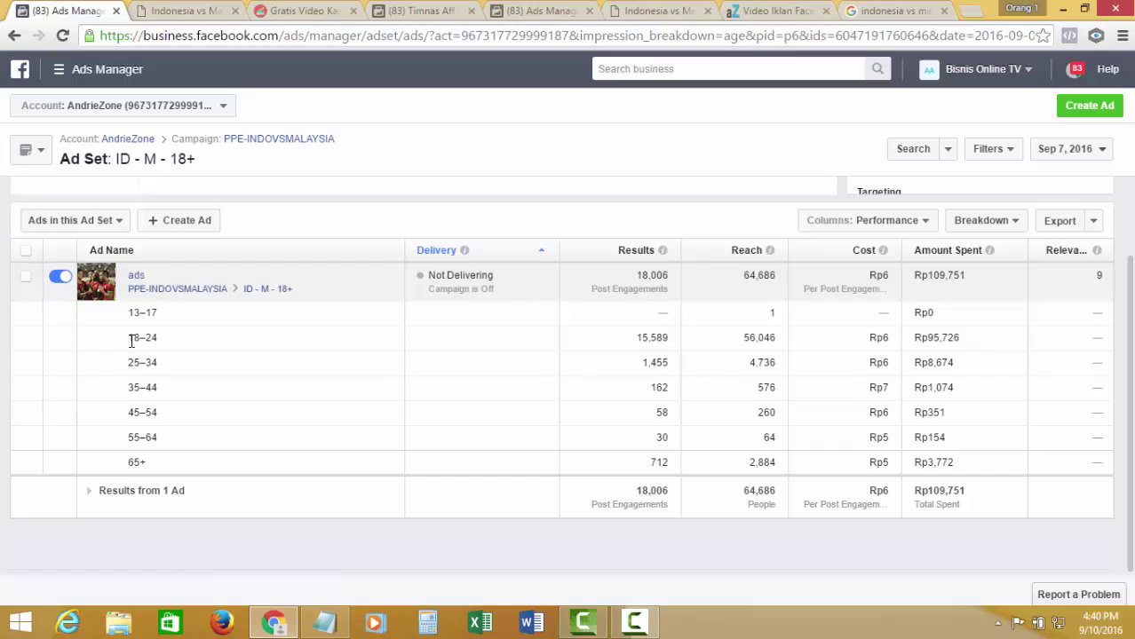
pyautogui.moveTo(131, 341); pyautogui.dragTo(165, 364)
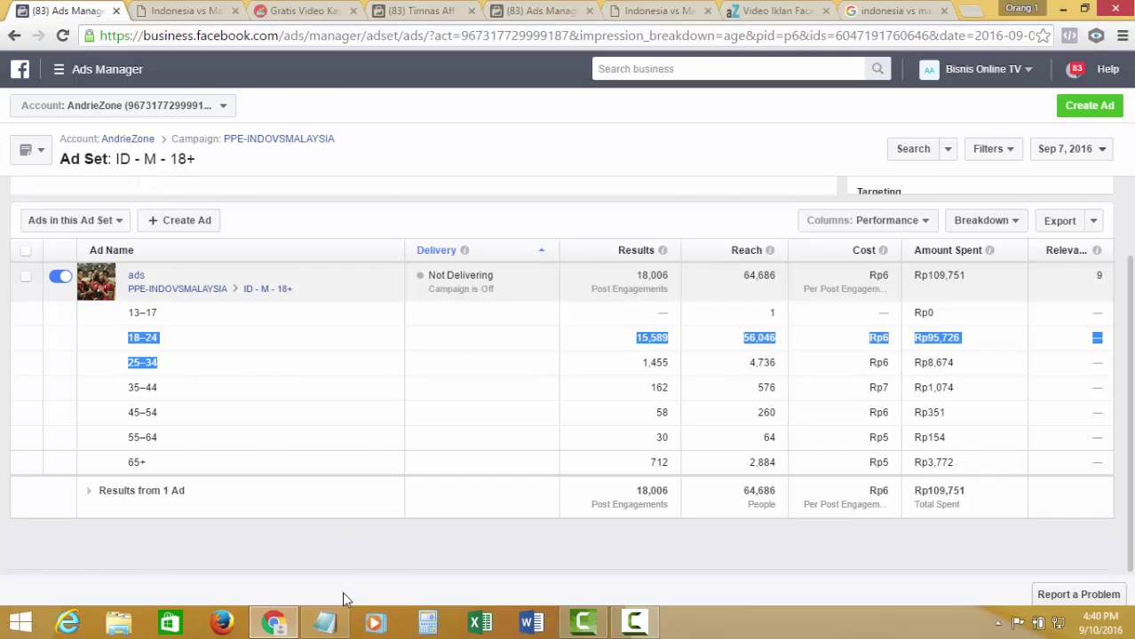
# - Record "18 - 34" as the second finding in the Notepad notes and return to the ad results
pyautogui.click(324, 622)
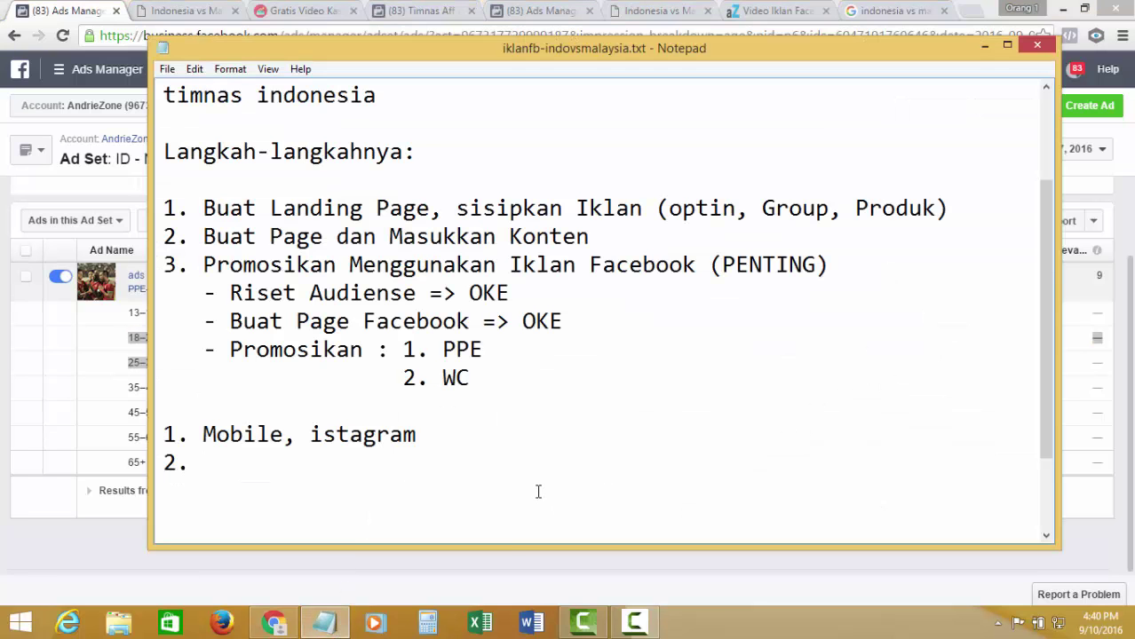
pyautogui.write('18 - 34')
pyautogui.click(103, 551)
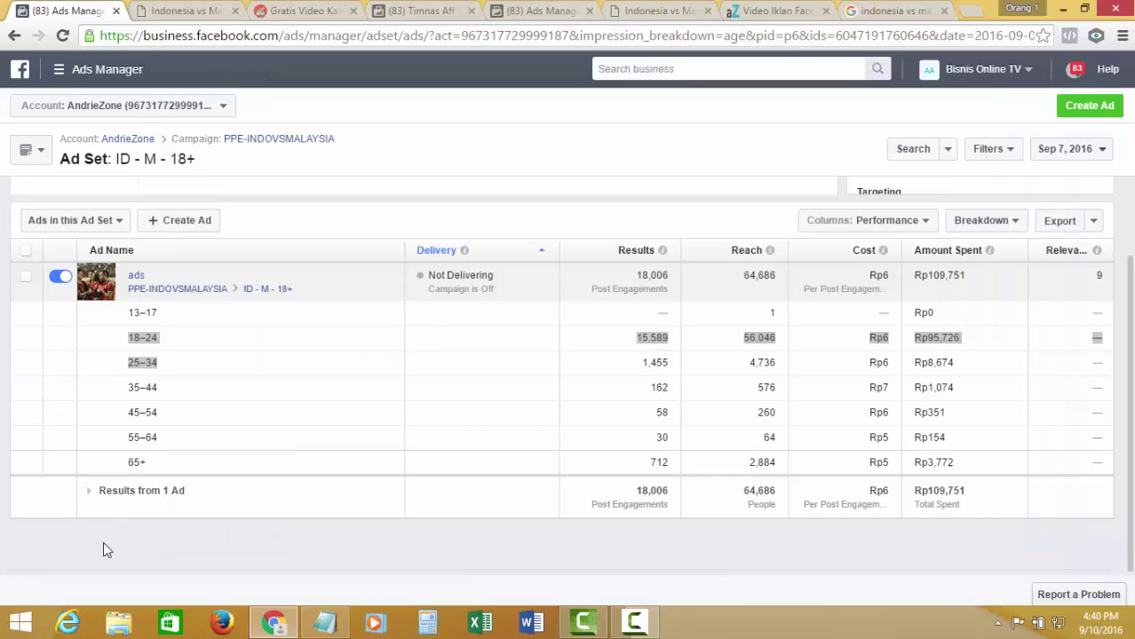
# - Break down the ad's results by gender and highlight the Male row
pyautogui.click(913, 221)
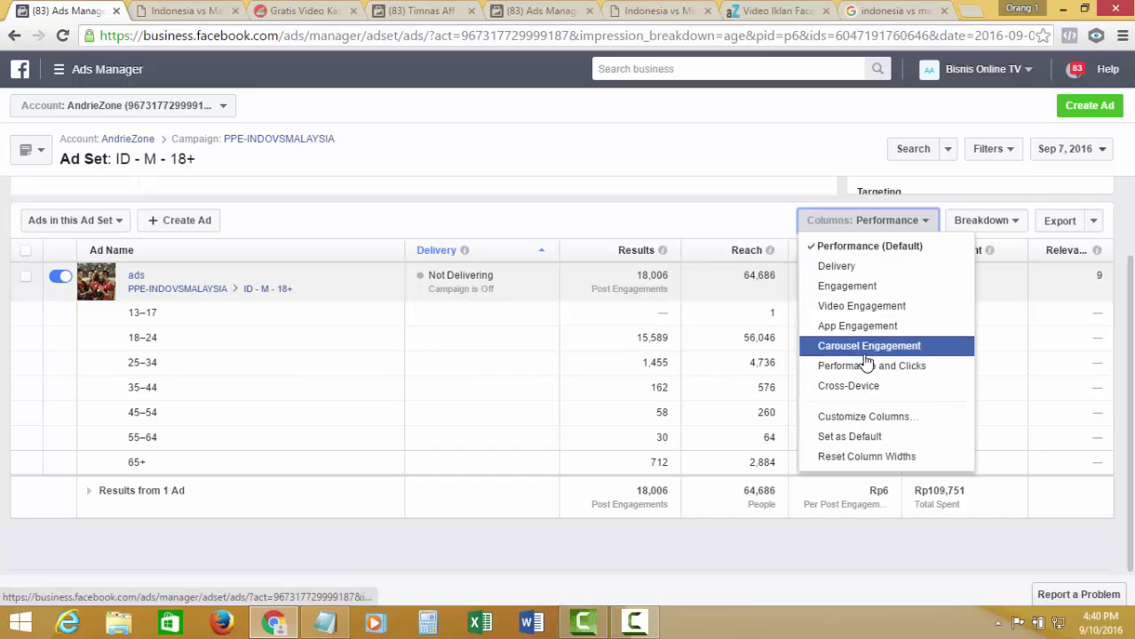
pyautogui.click(980, 223)
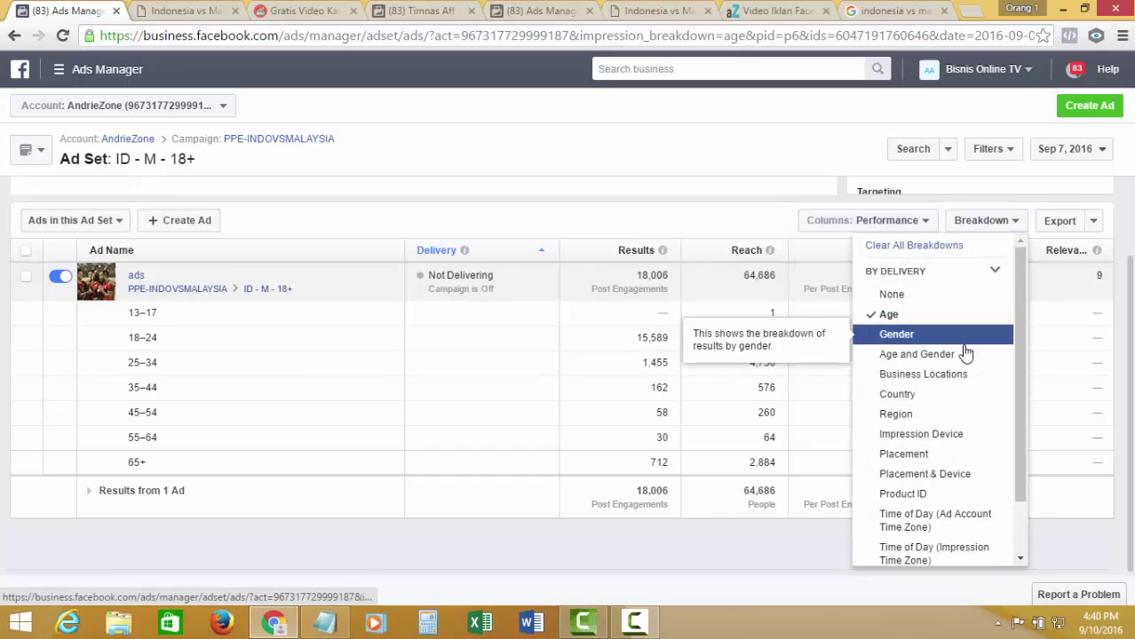
pyautogui.click(963, 332)
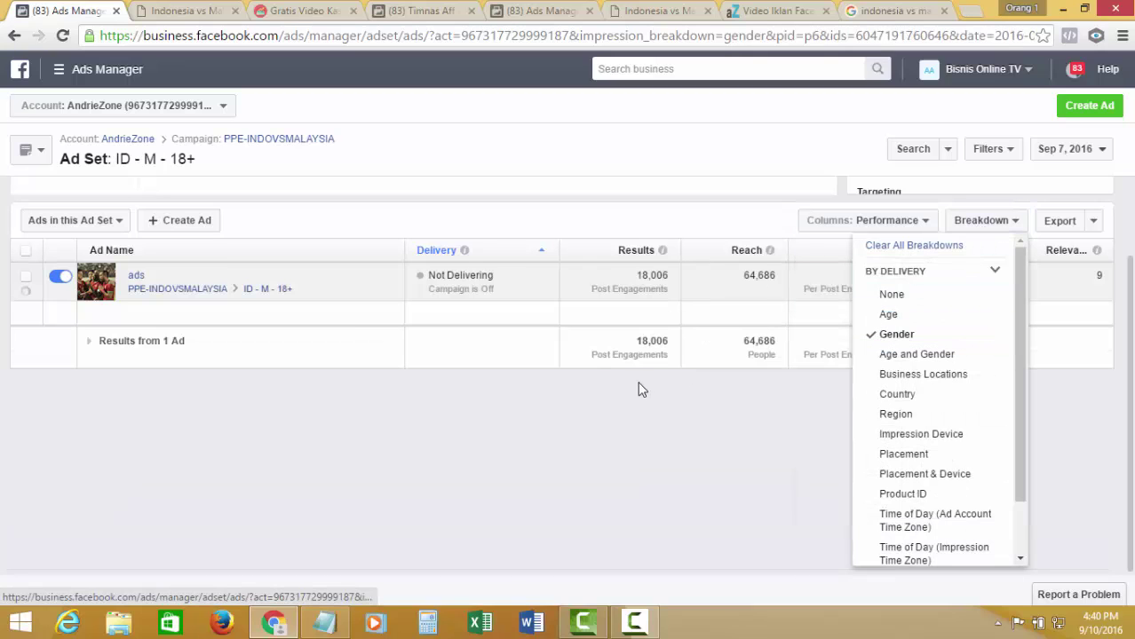
pyautogui.click(527, 521)
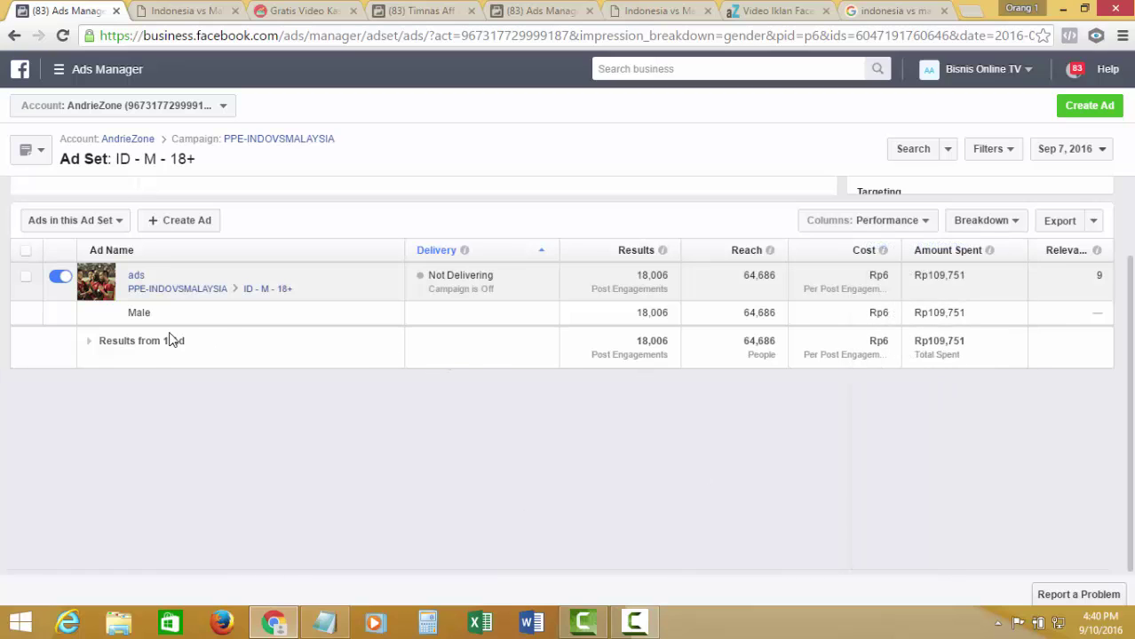
pyautogui.doubleClick(141, 312)
# - Add "3. Male" to the findings list in Notepad and return to Ads Manager
pyautogui.click(324, 623)
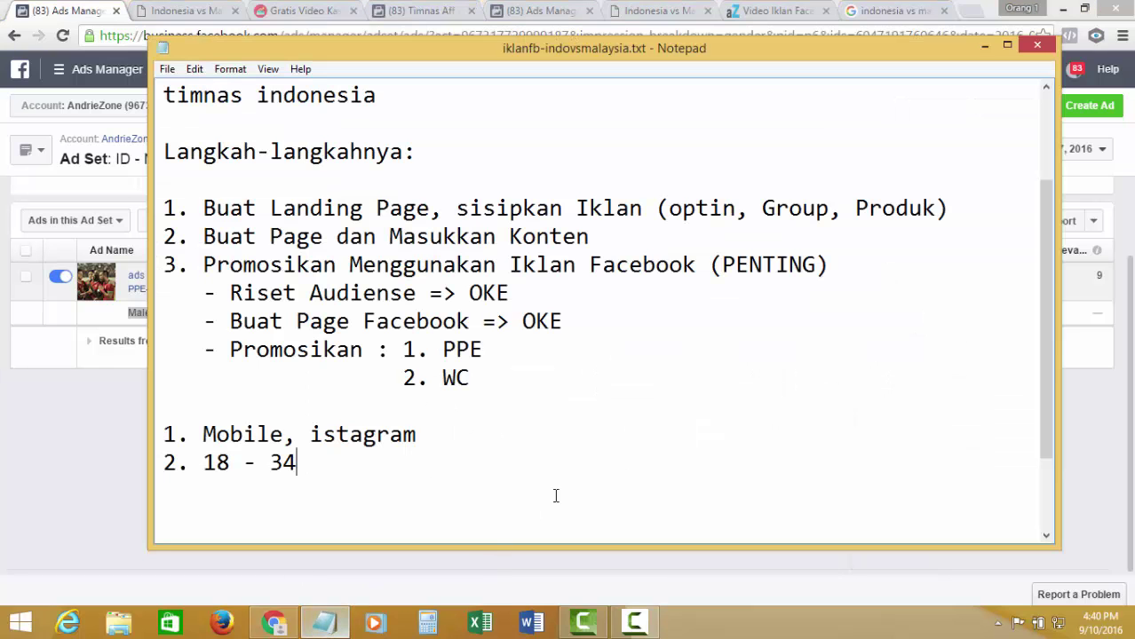
pyautogui.press('Return')
pyautogui.write('3. ')
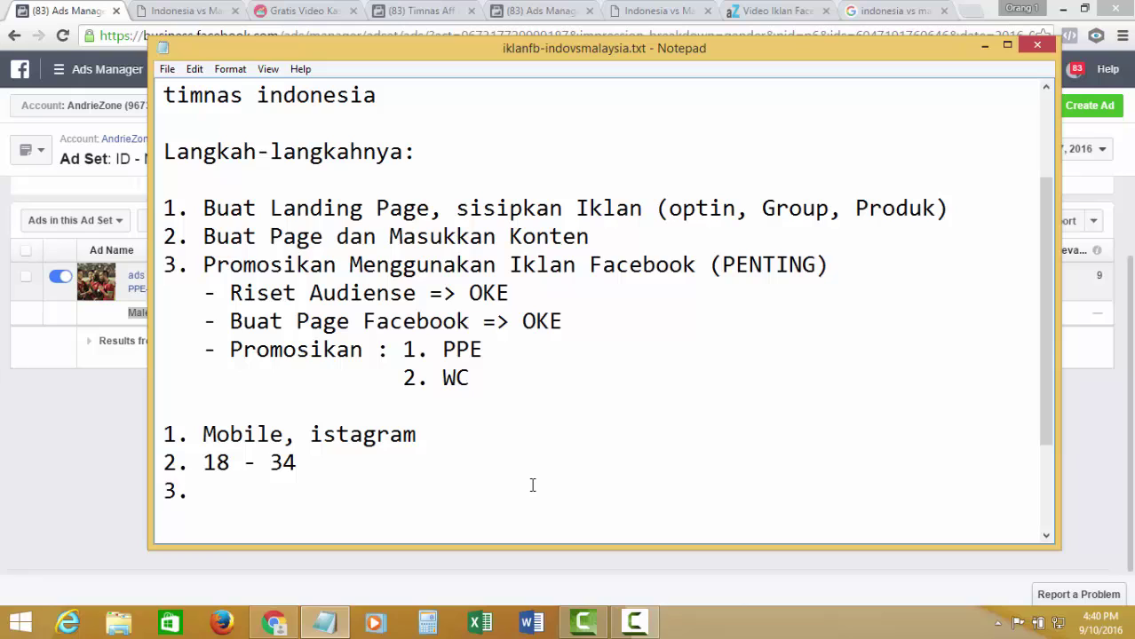
pyautogui.write('Male')
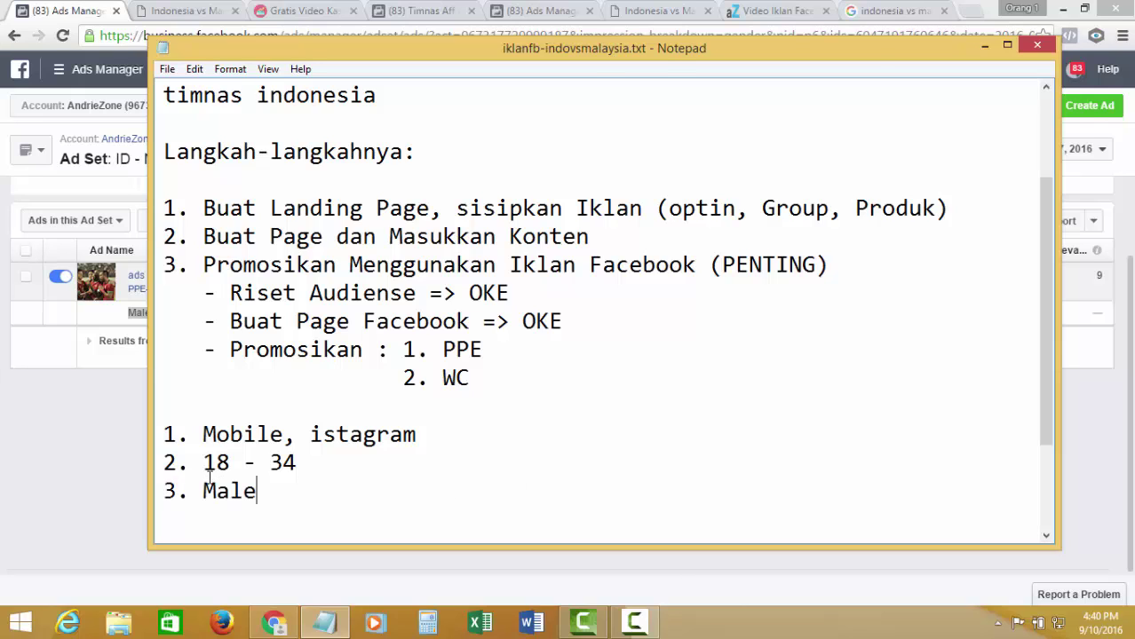
pyautogui.click(87, 463)
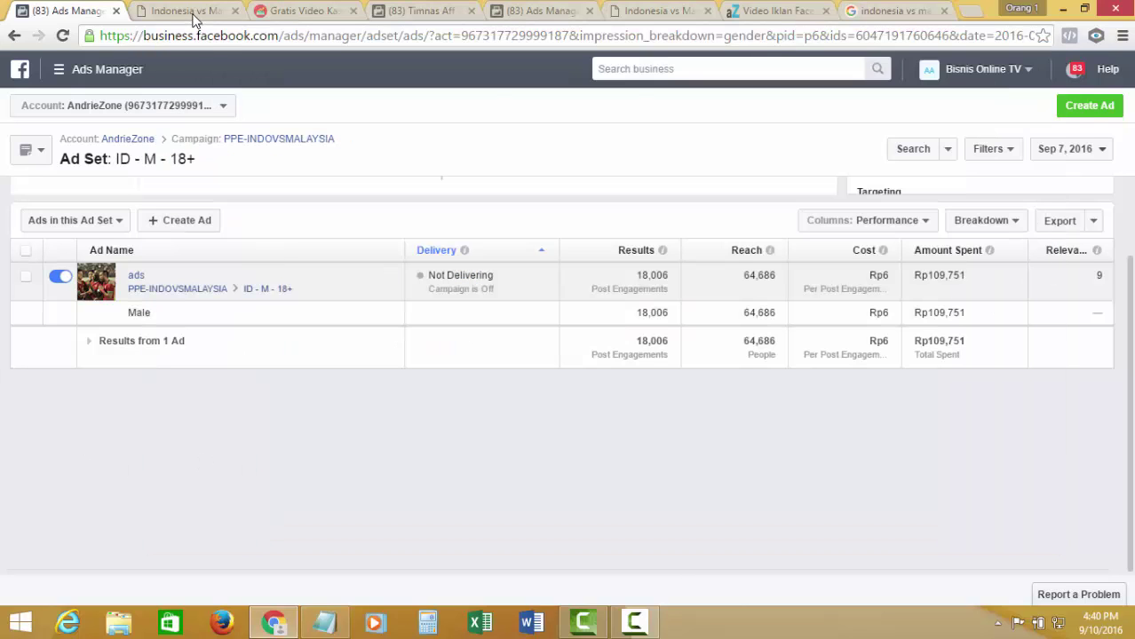
# - Start creating a new ad, check the WC item in the Notepad notes and choose the Send people to your website objective
pyautogui.click(1096, 112)
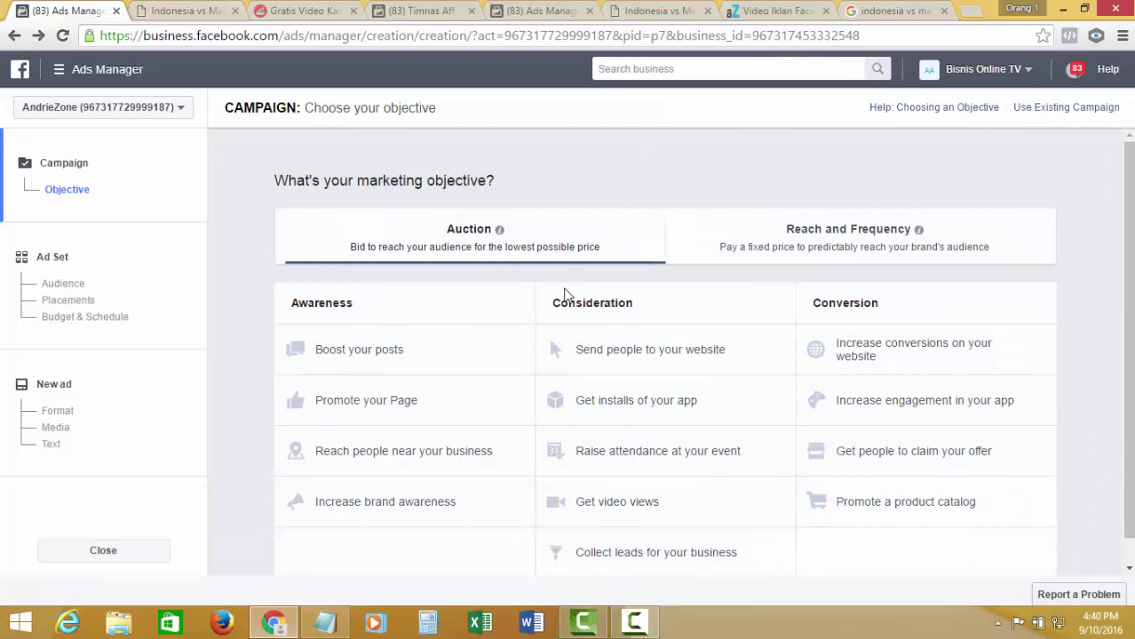
pyautogui.scroll(-1, 684, 329)
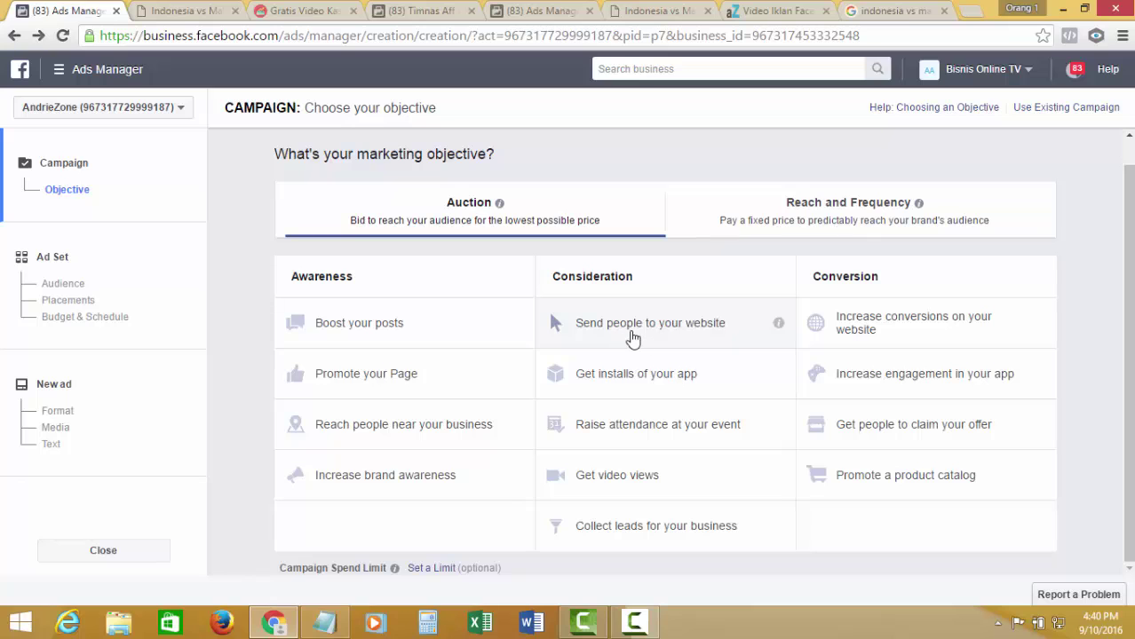
pyautogui.hotkey('alt', 'Tab')
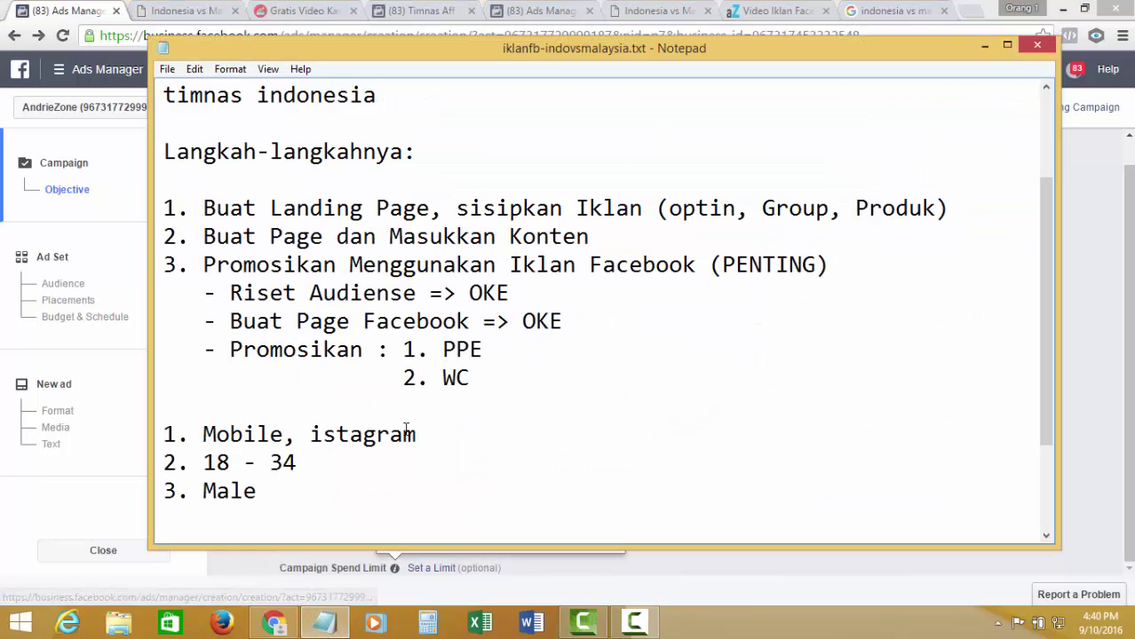
pyautogui.doubleClick(452, 379)
pyautogui.hotkey('alt', 'Tab')
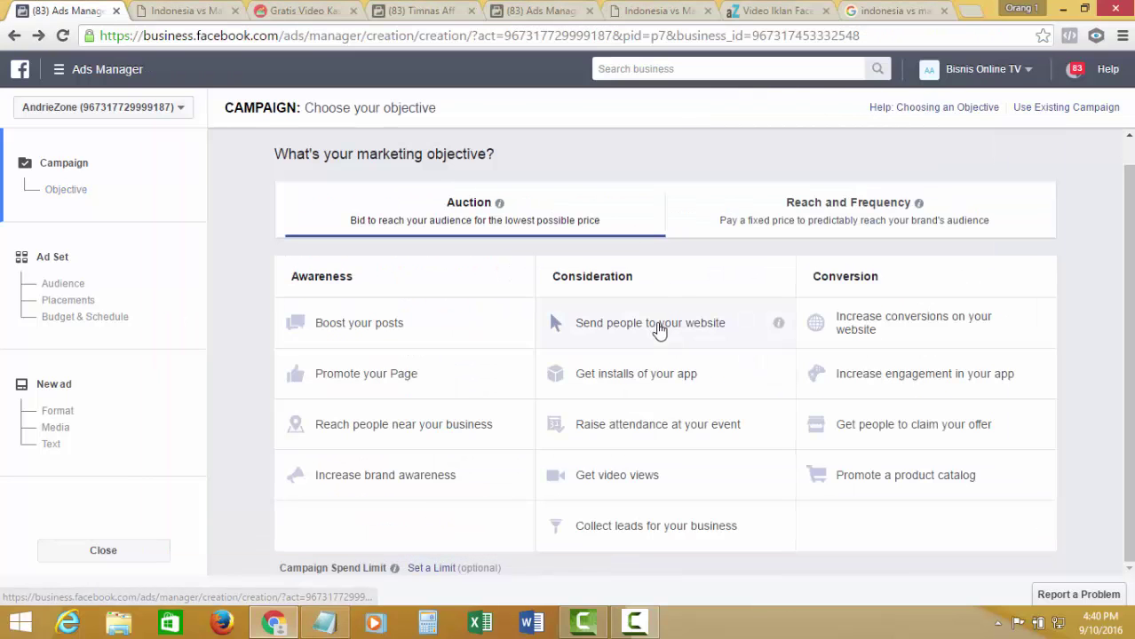
pyautogui.click(661, 328)
# - Name the website clicks campaign WCADS2 and continue to its ad set settings
pyautogui.tripleClick(700, 393)
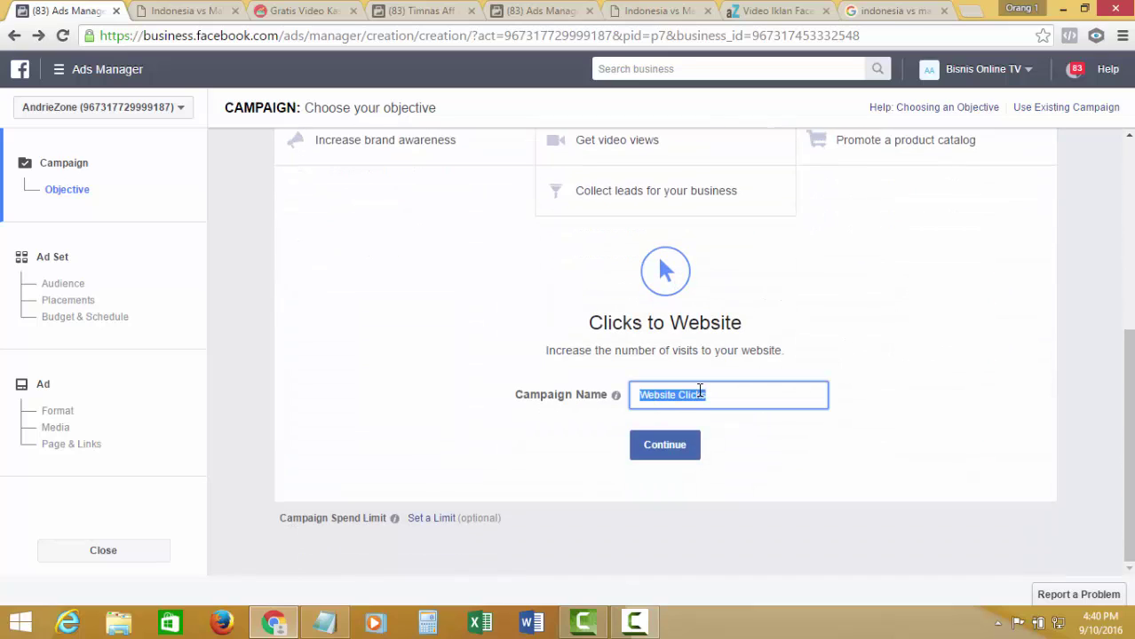
pyautogui.write('W')
pyautogui.write('CADS2')
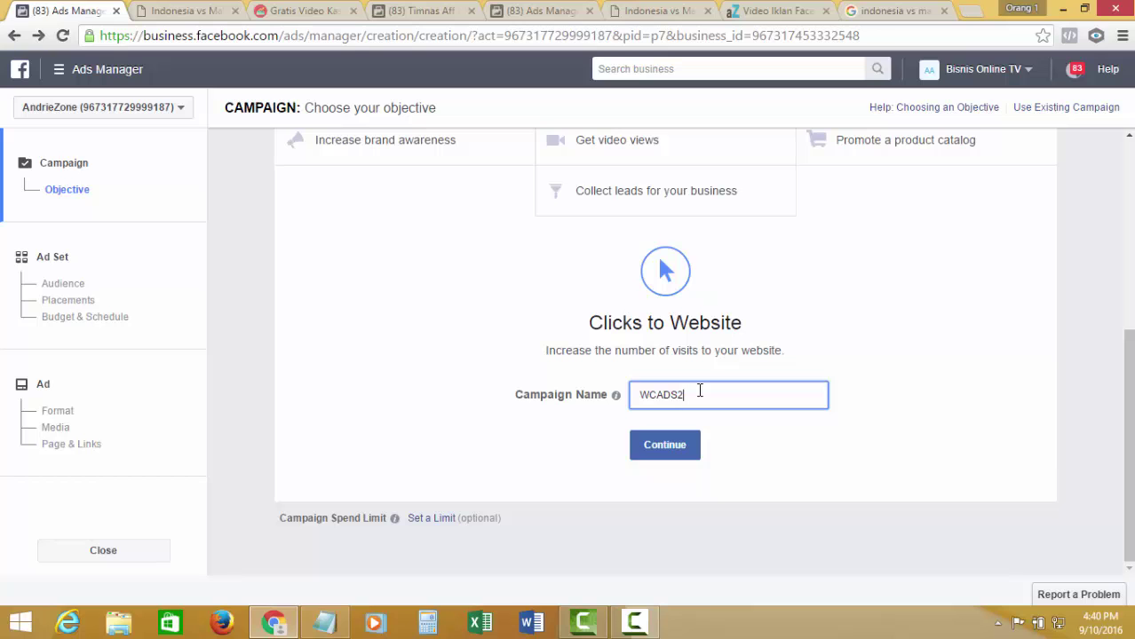
pyautogui.click(678, 453)
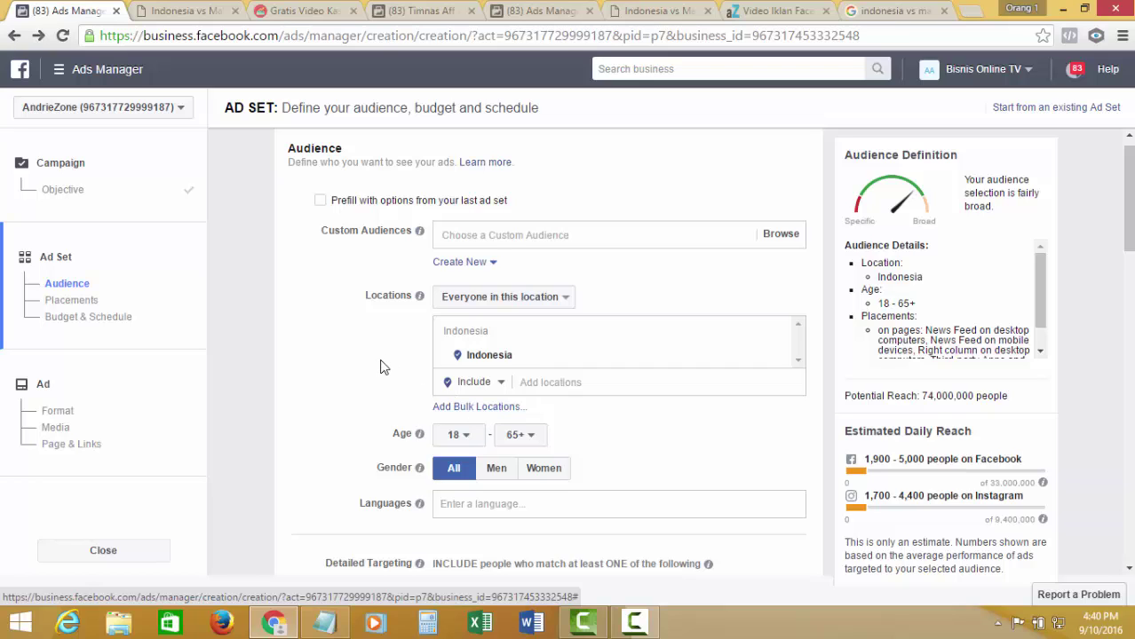
# - Search the ad set's detailed targeting for "timnas" and include the interest TIMNAS INDONESIA
pyautogui.scroll(-1, 377, 364)
pyautogui.scroll(-1, 511, 425)
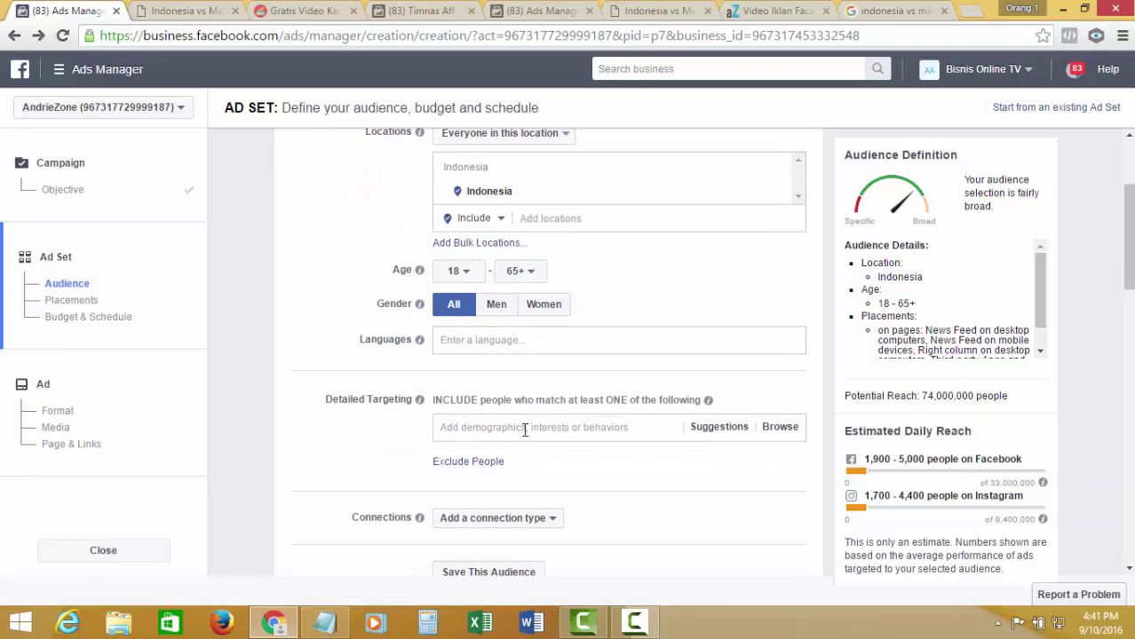
pyautogui.click(533, 424)
pyautogui.write('timnas')
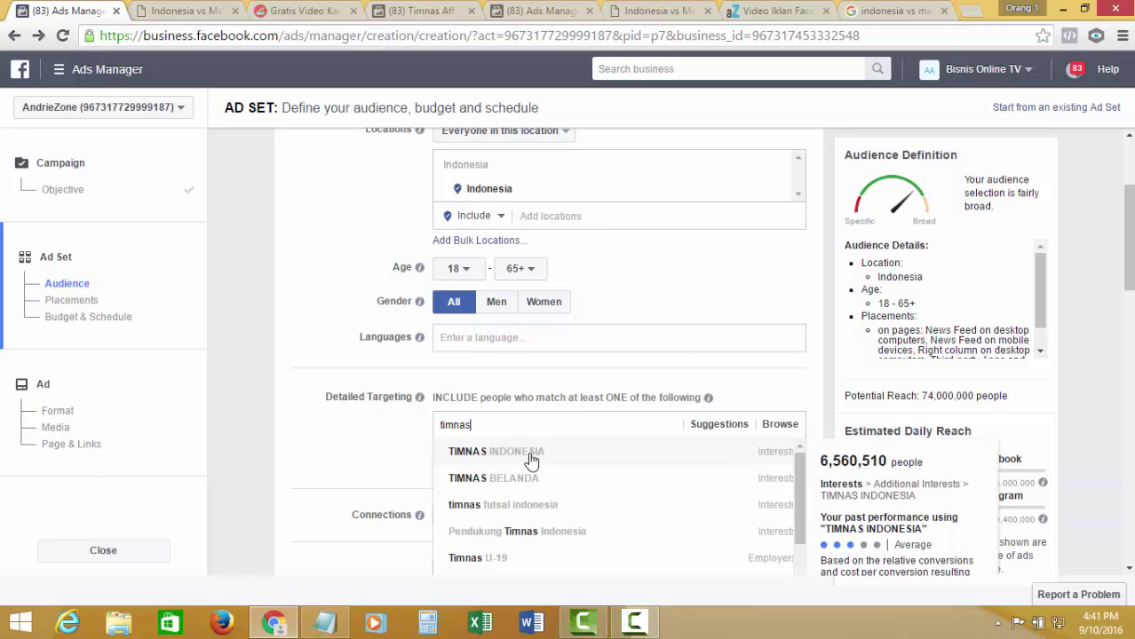
pyautogui.click(531, 455)
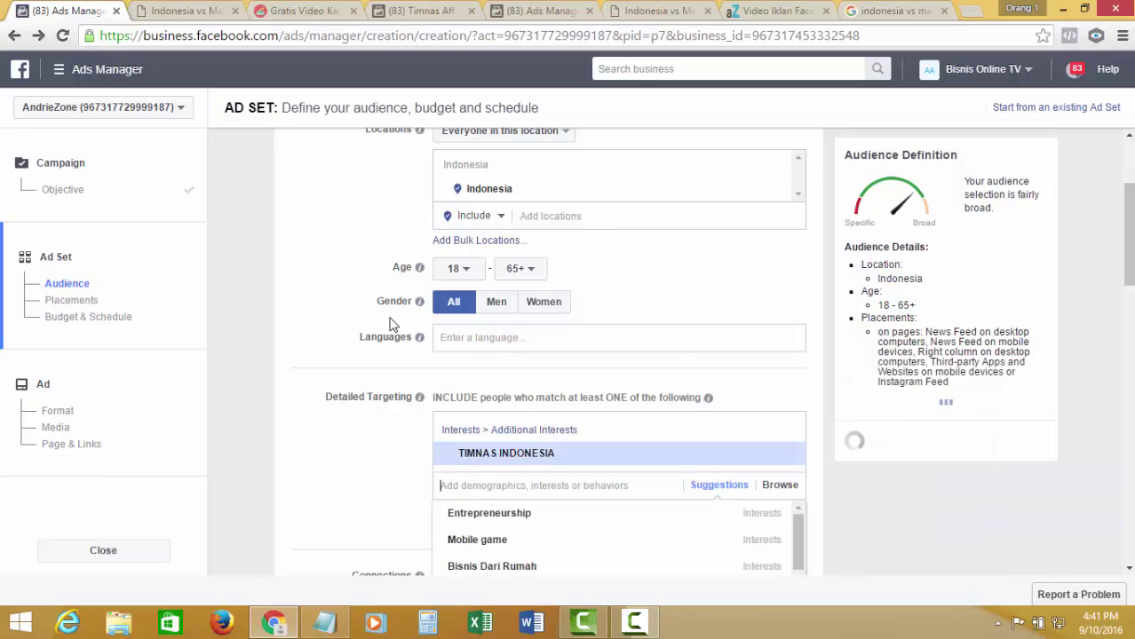
# - Check the age range in the Notepad notes and limit the ad set's audience to ages 18 to 34
pyautogui.click(325, 622)
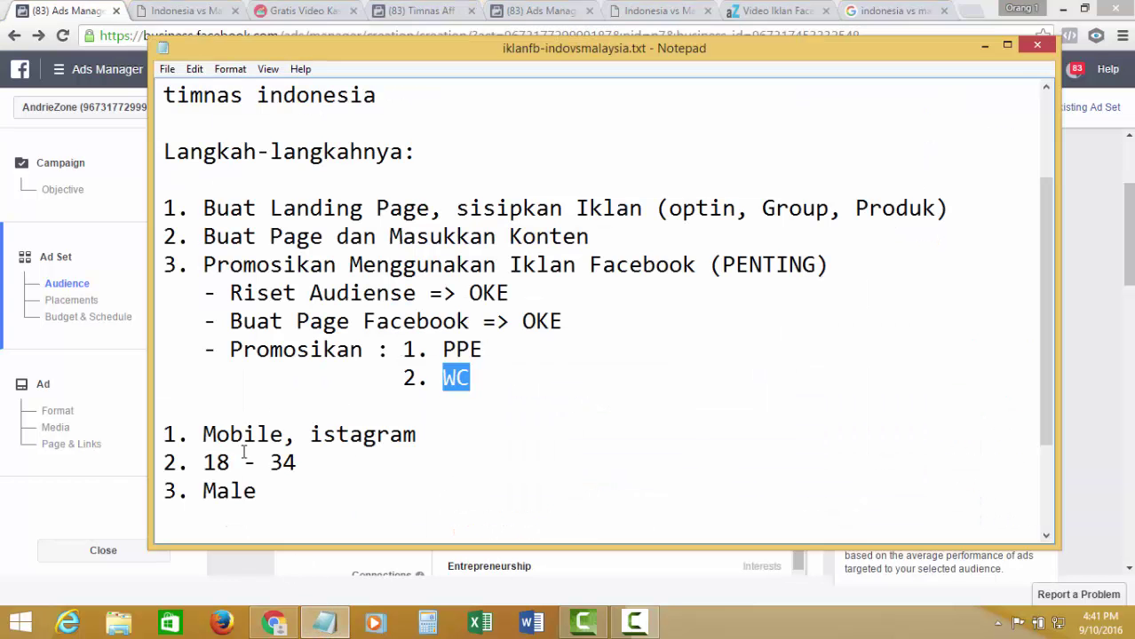
pyautogui.click(77, 9)
pyautogui.click(464, 270)
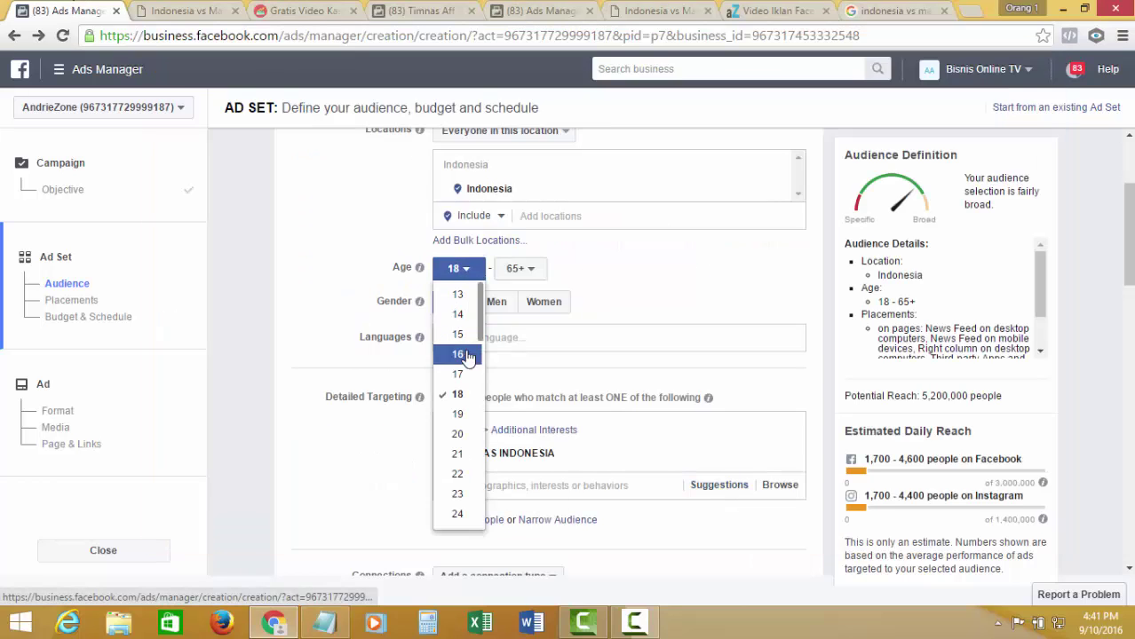
pyautogui.click(524, 268)
pyautogui.scroll(-3, 524, 405)
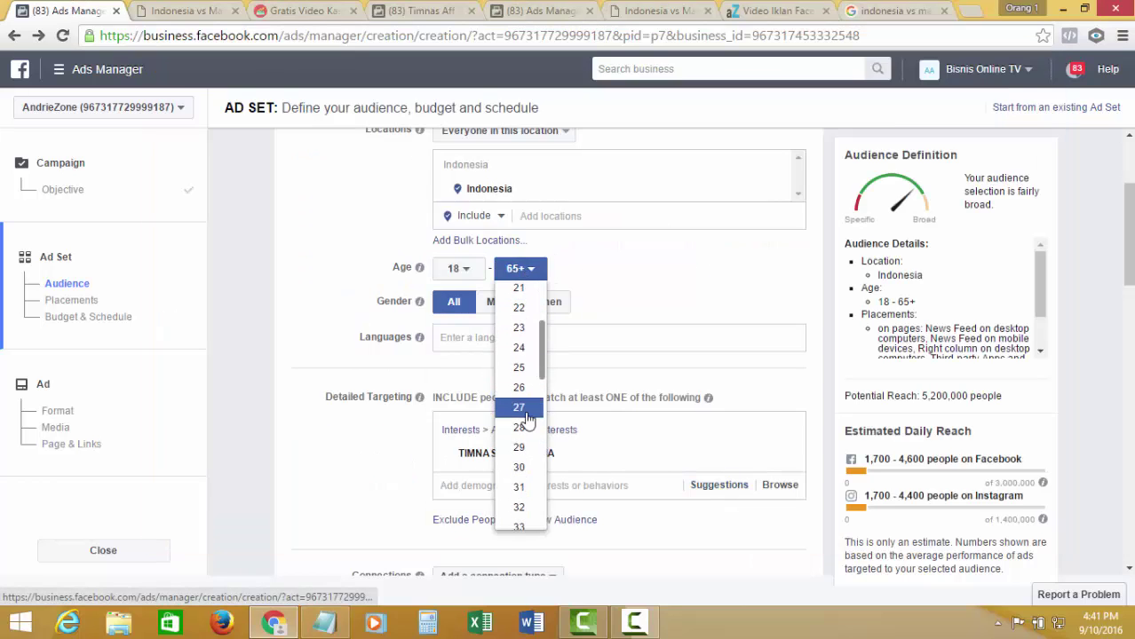
pyautogui.click(520, 464)
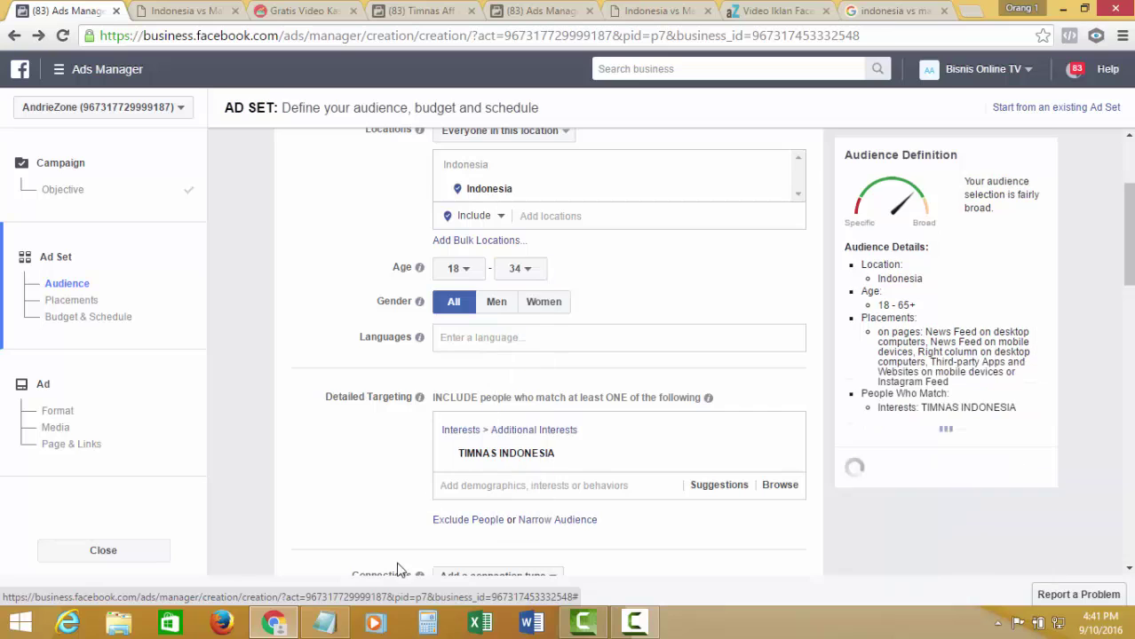
# - Check the placement item in the Notepad notes and limit the ad set's placements to Mobile News Feed and Instagram
pyautogui.click(326, 623)
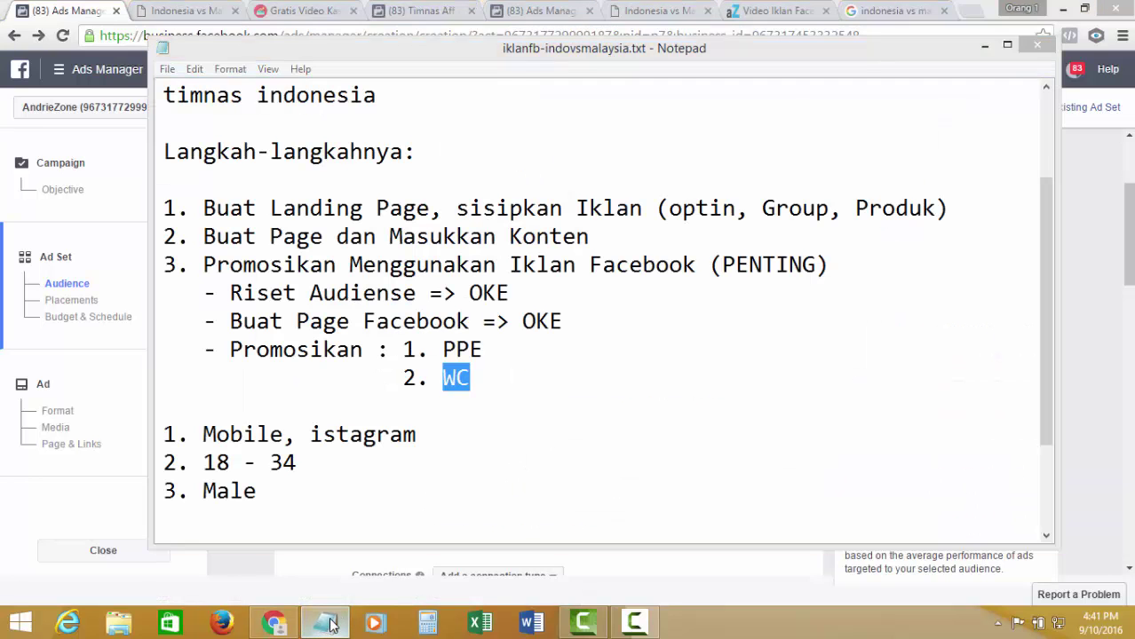
pyautogui.click(327, 623)
pyautogui.scroll(1, 471, 257)
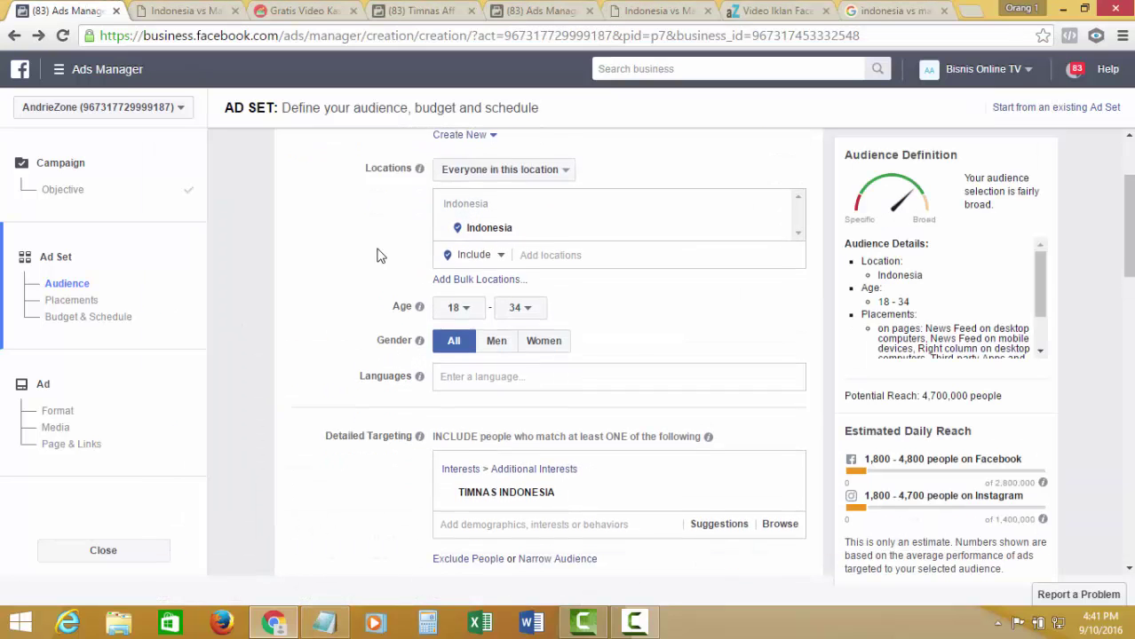
pyautogui.scroll(-6, 380, 253)
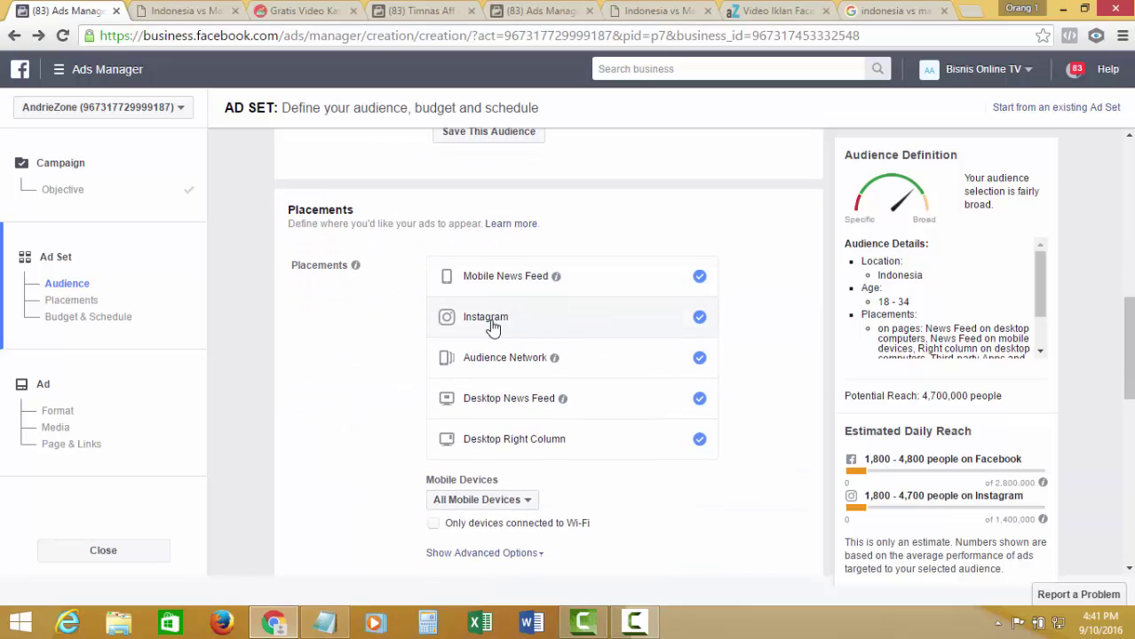
pyautogui.click(699, 358)
pyautogui.click(699, 399)
pyautogui.click(701, 440)
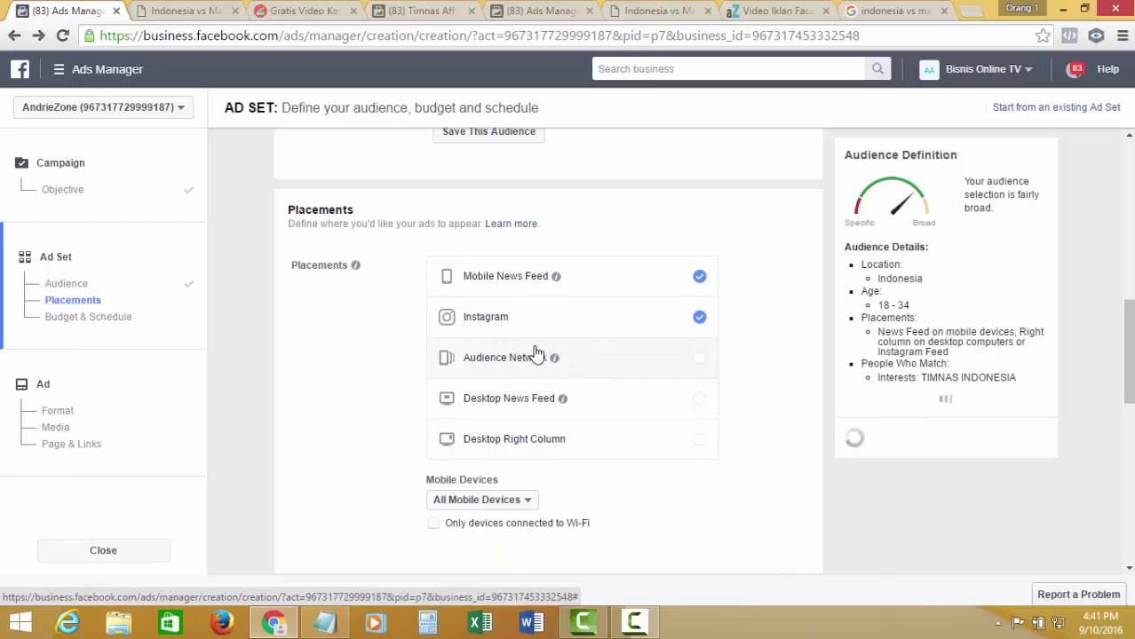
# - Check the gender item in the Notepad notes, target only men, and review the audience details and potential reach
pyautogui.click(322, 625)
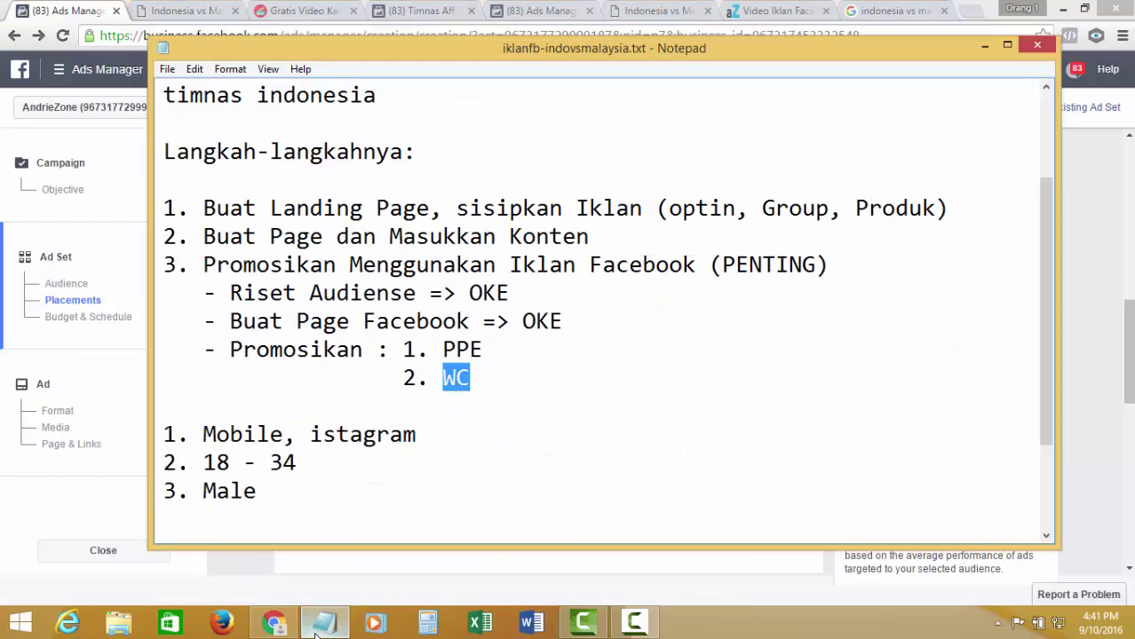
pyautogui.click(319, 627)
pyautogui.scroll(5, 373, 390)
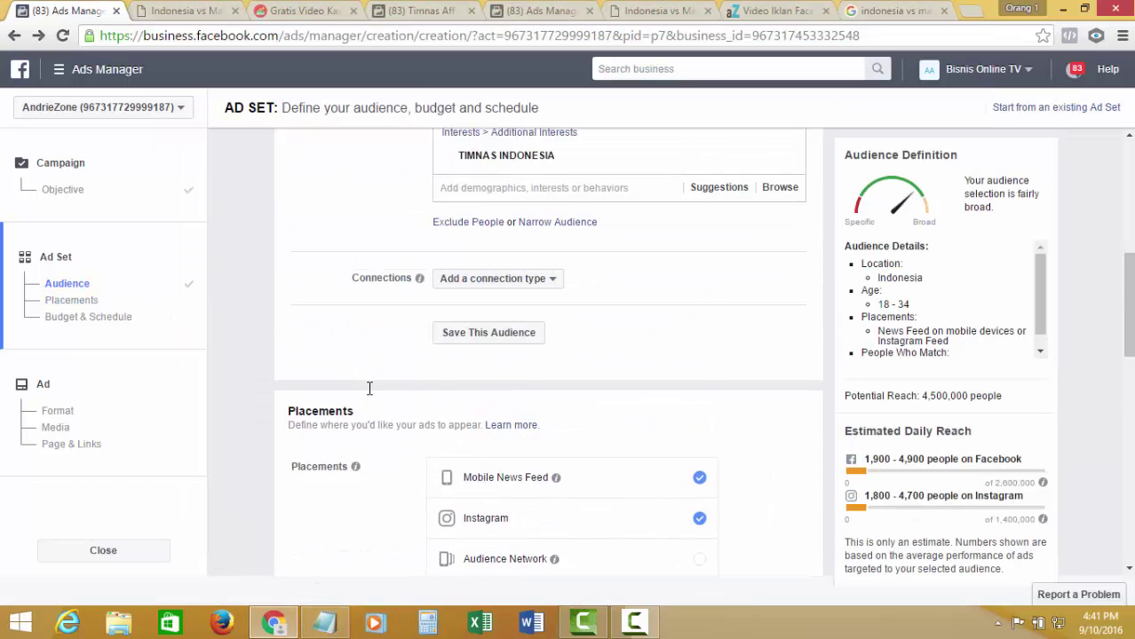
pyautogui.scroll(1, 370, 396)
pyautogui.click(496, 302)
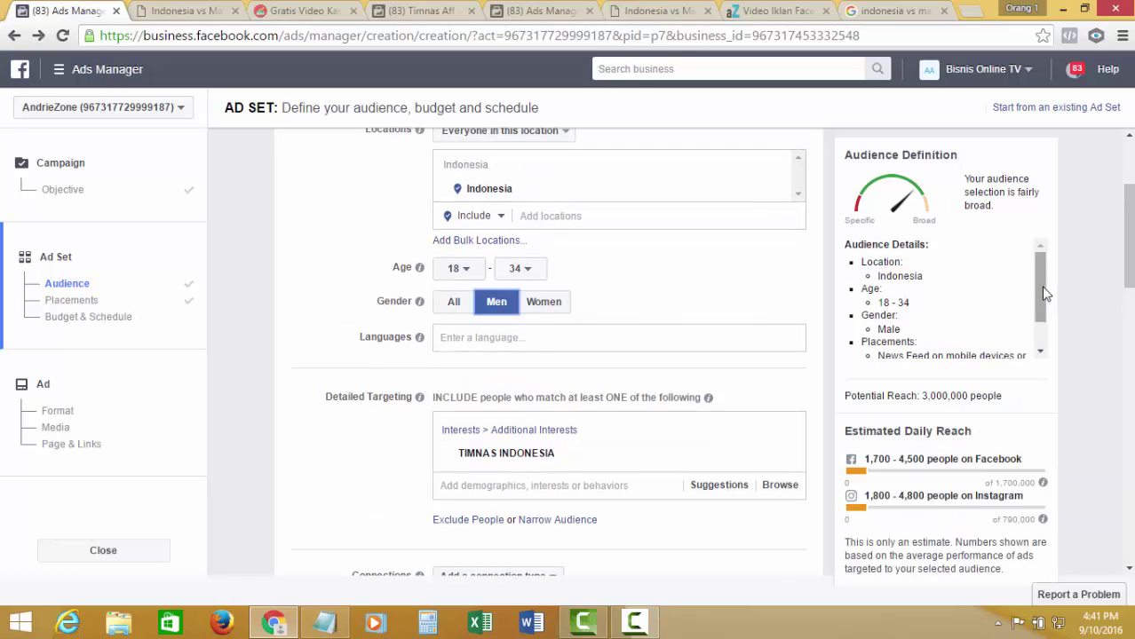
pyautogui.moveTo(1043, 294); pyautogui.dragTo(1044, 317)
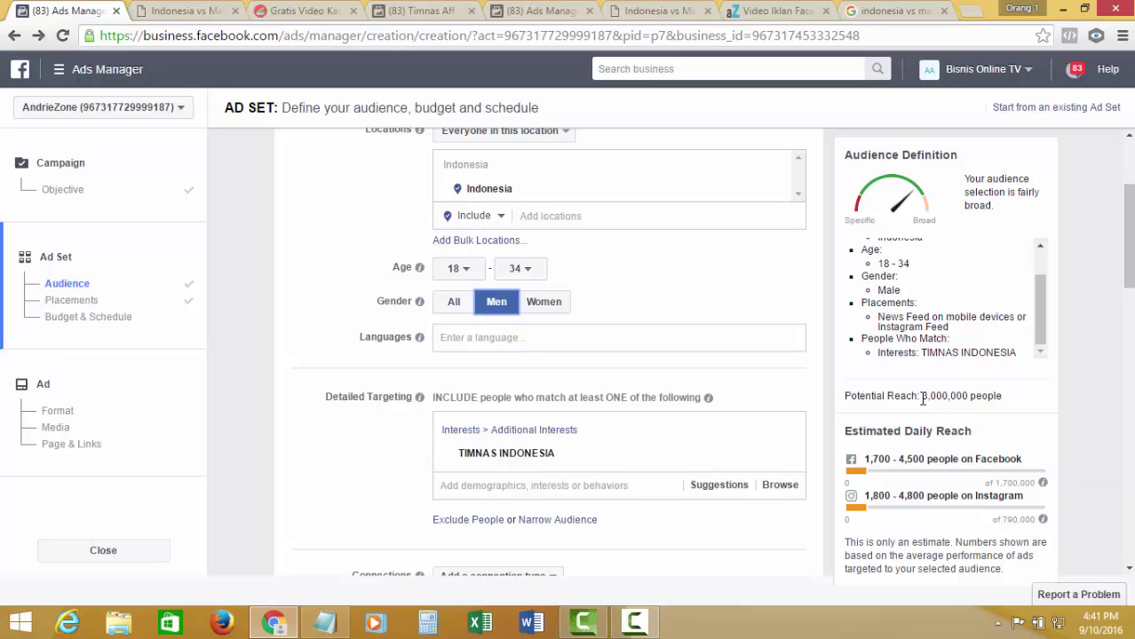
pyautogui.moveTo(923, 397); pyautogui.dragTo(965, 396)
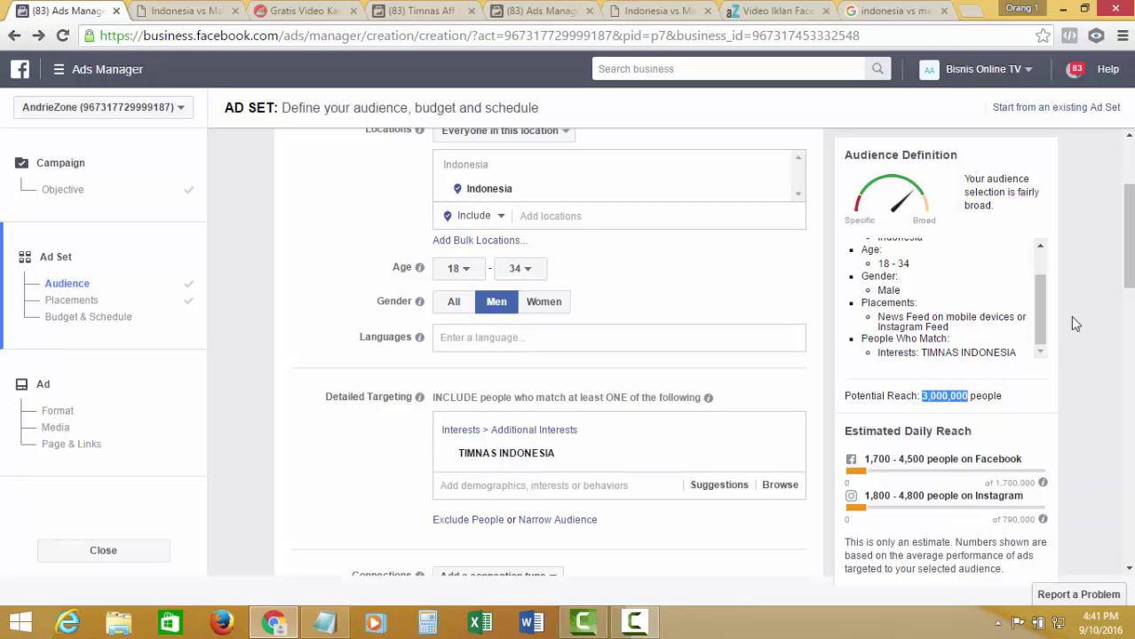
pyautogui.click(1082, 287)
# - Set the ad set's daily budget to Rp100,000 and continue to the ad settings
pyautogui.scroll(-6, 1082, 287)
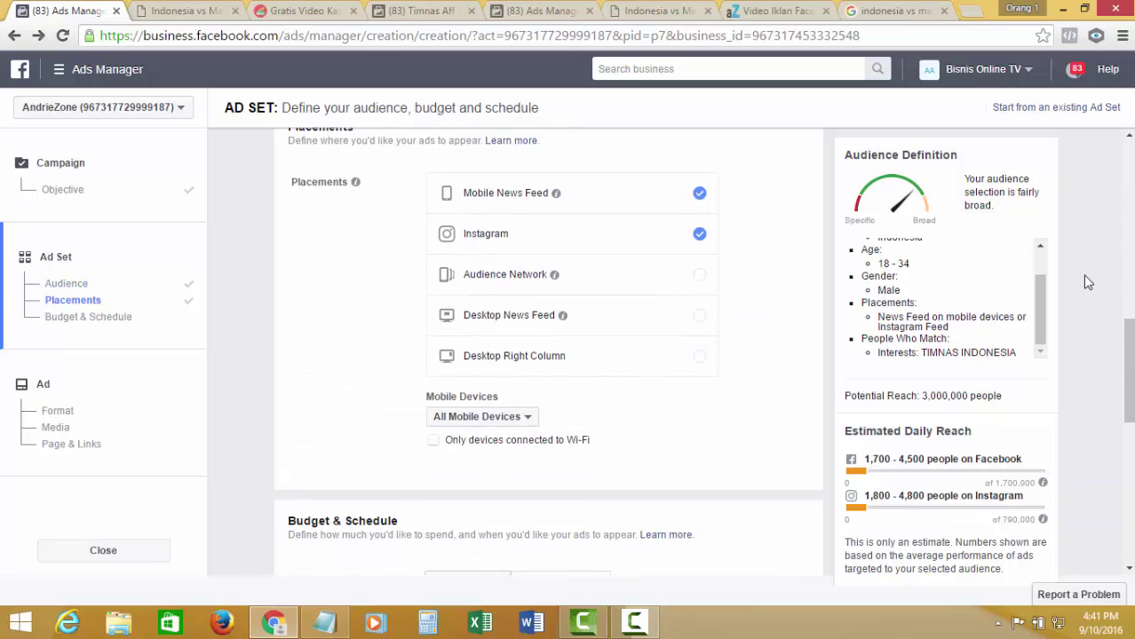
pyautogui.scroll(-4, 1088, 283)
pyautogui.click(533, 248)
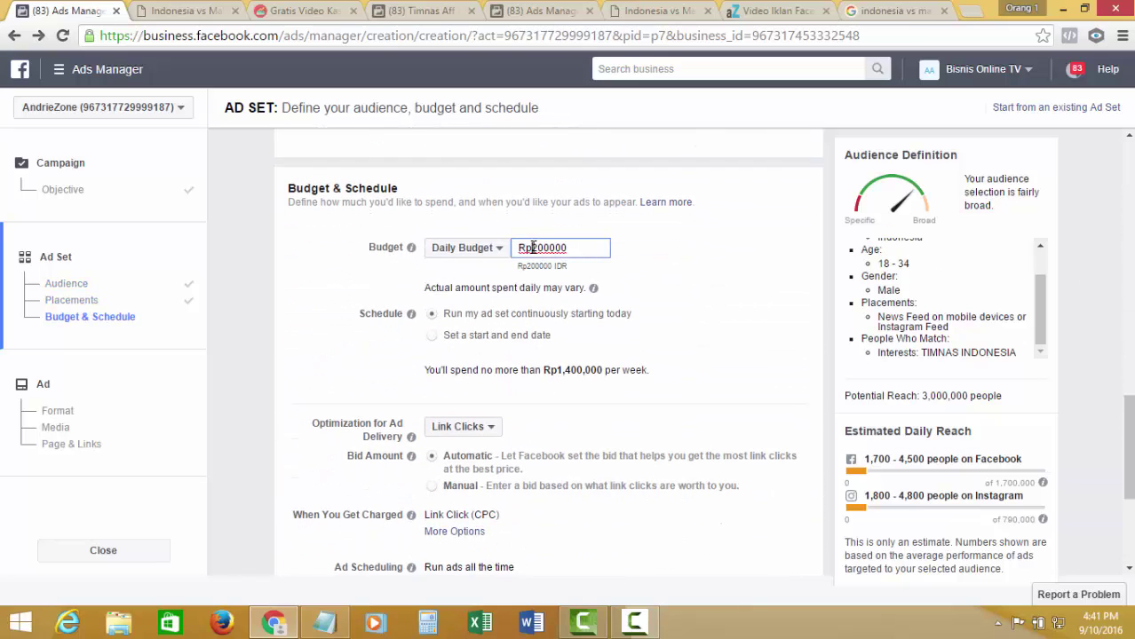
pyautogui.write('1')
pyautogui.moveTo(533, 248); pyautogui.dragTo(641, 249)
pyautogui.click(704, 253)
pyautogui.scroll(-3, 710, 248)
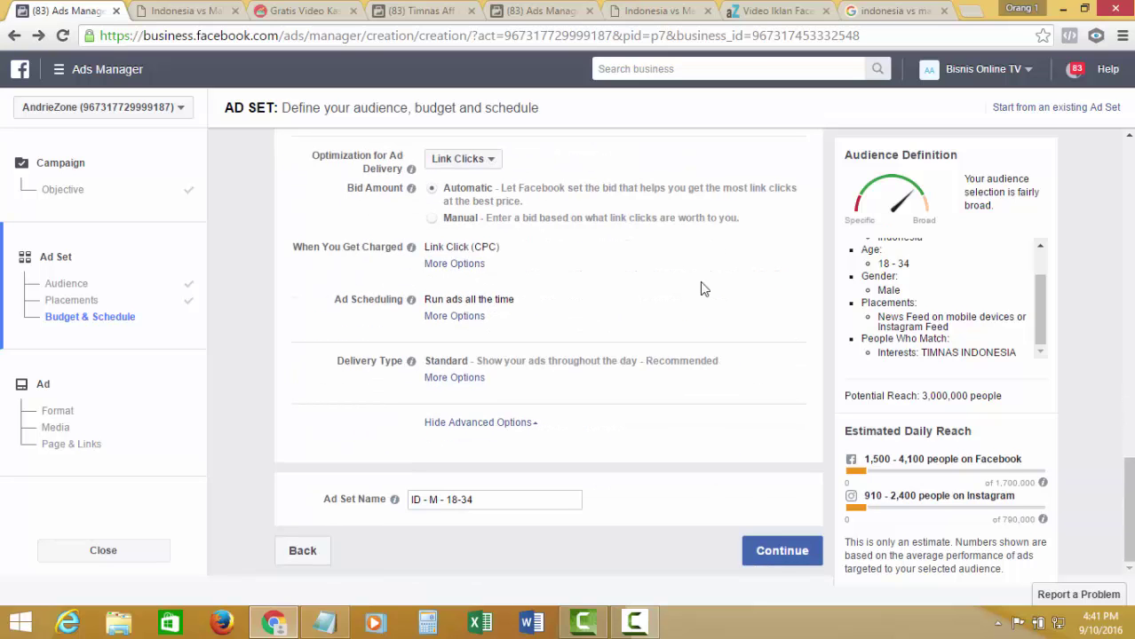
pyautogui.click(757, 558)
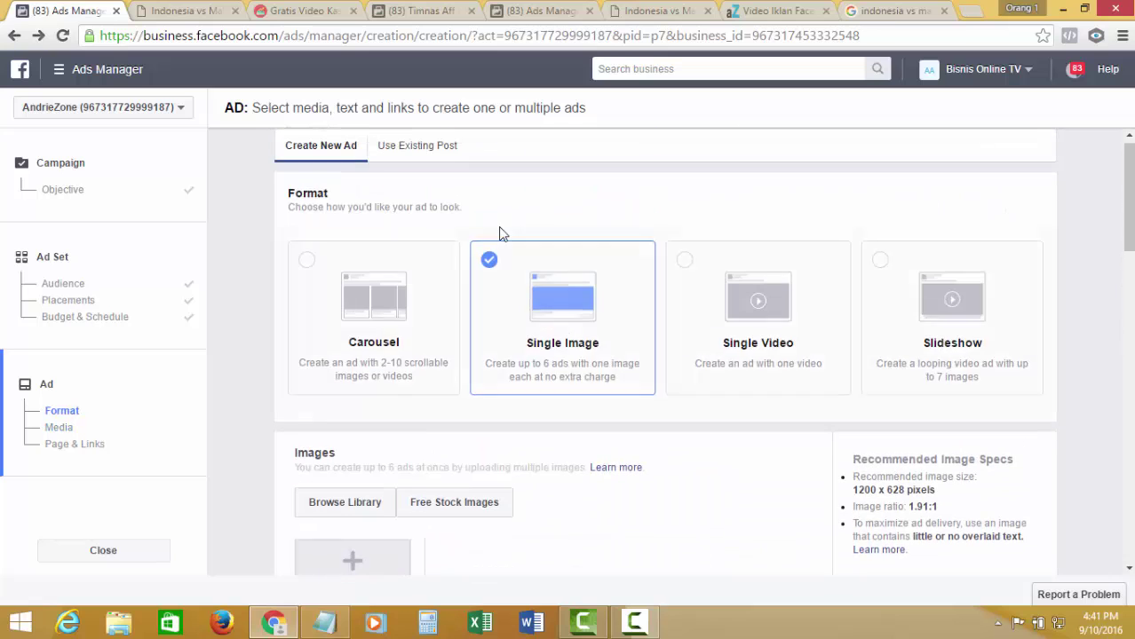
# - Use the existing Timnas Aff 2016 page post as the ad and preview it in the Mobile News Feed
pyautogui.click(423, 149)
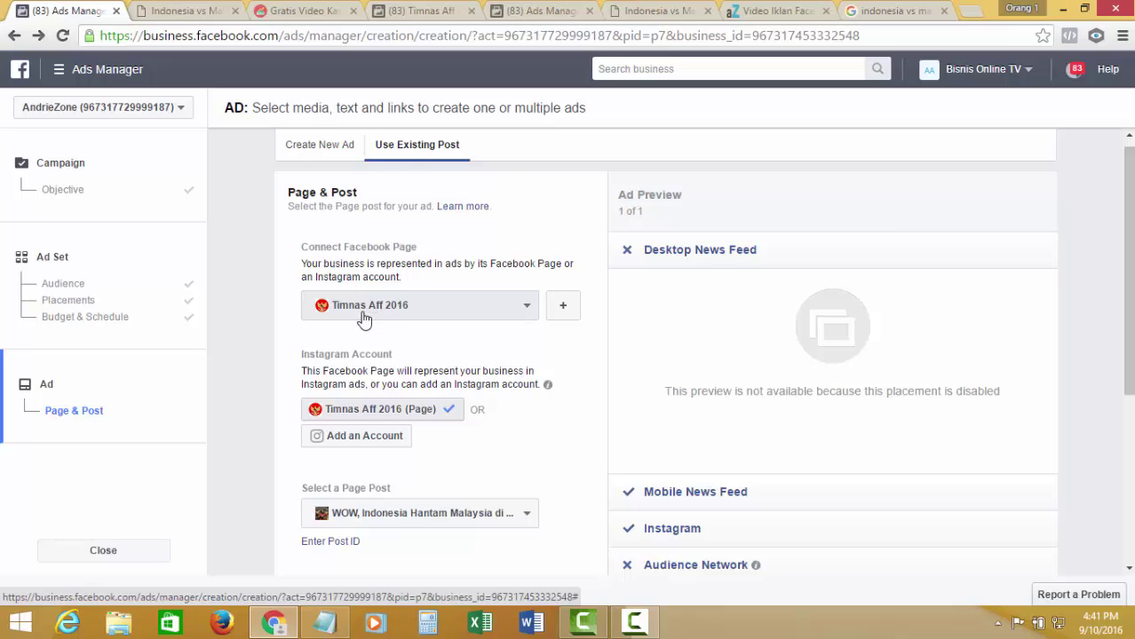
pyautogui.scroll(-2, 778, 471)
pyautogui.click(732, 454)
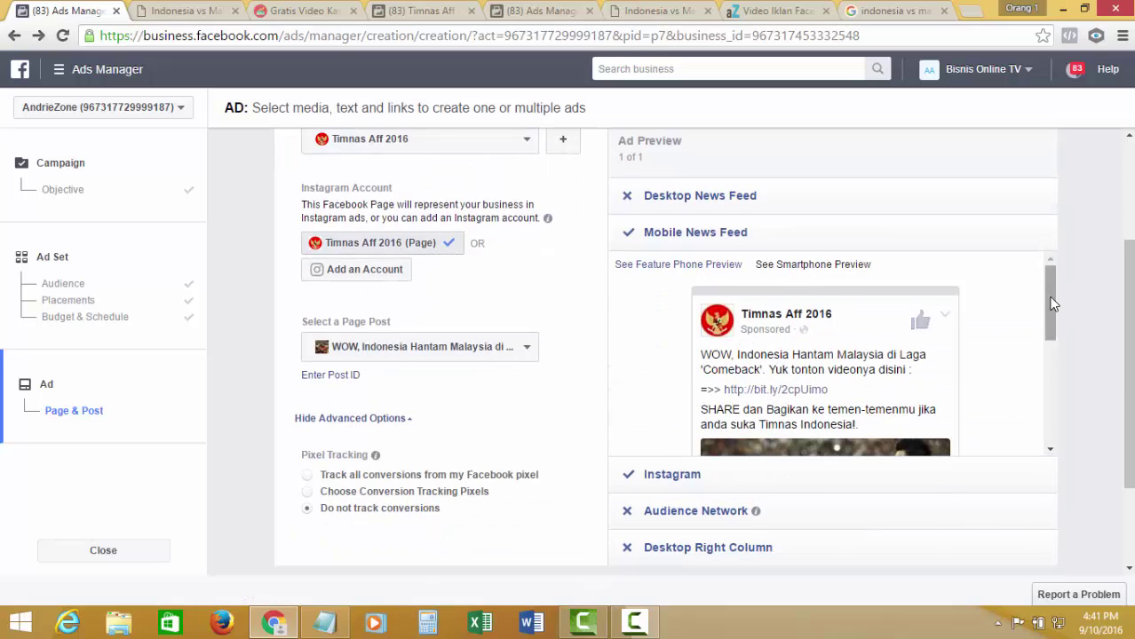
pyautogui.scroll(-3, 1052, 304)
pyautogui.scroll(-2, 504, 386)
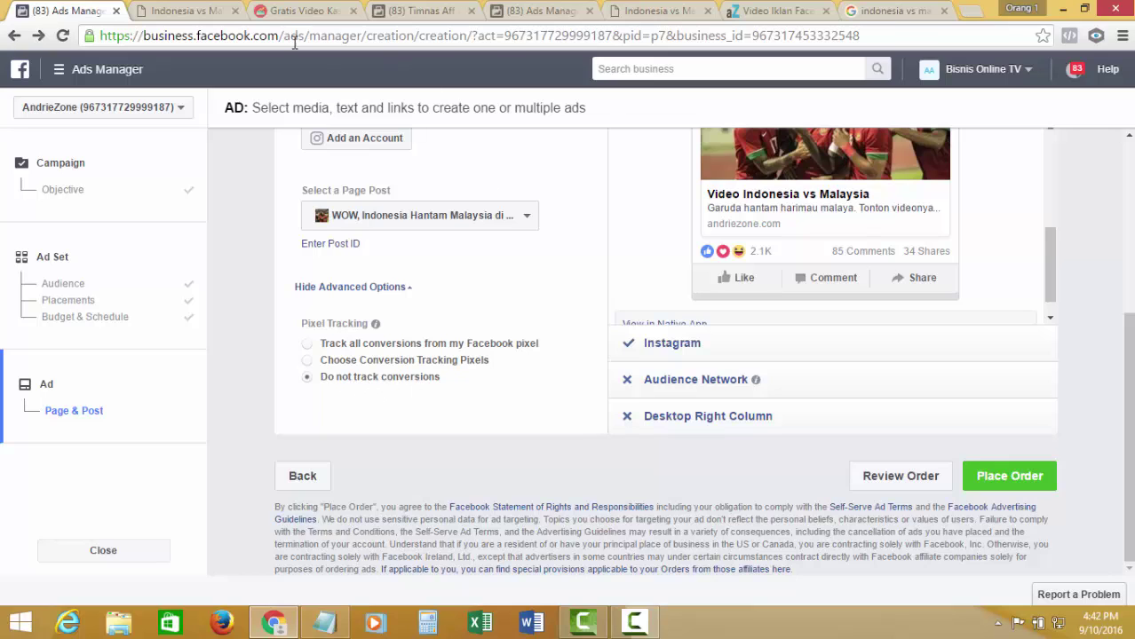
# - Check the domain of the Indonesia vs Malaysia landing page against the ad's link and place the ad order
pyautogui.click(189, 12)
pyautogui.moveTo(133, 36); pyautogui.dragTo(226, 36)
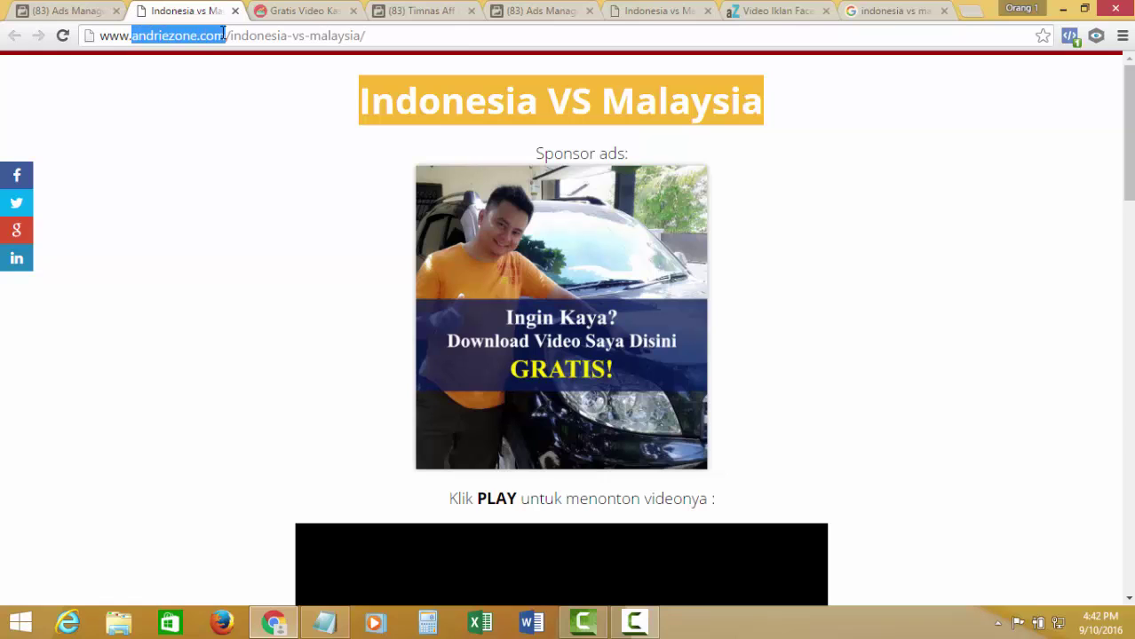
pyautogui.click(62, 12)
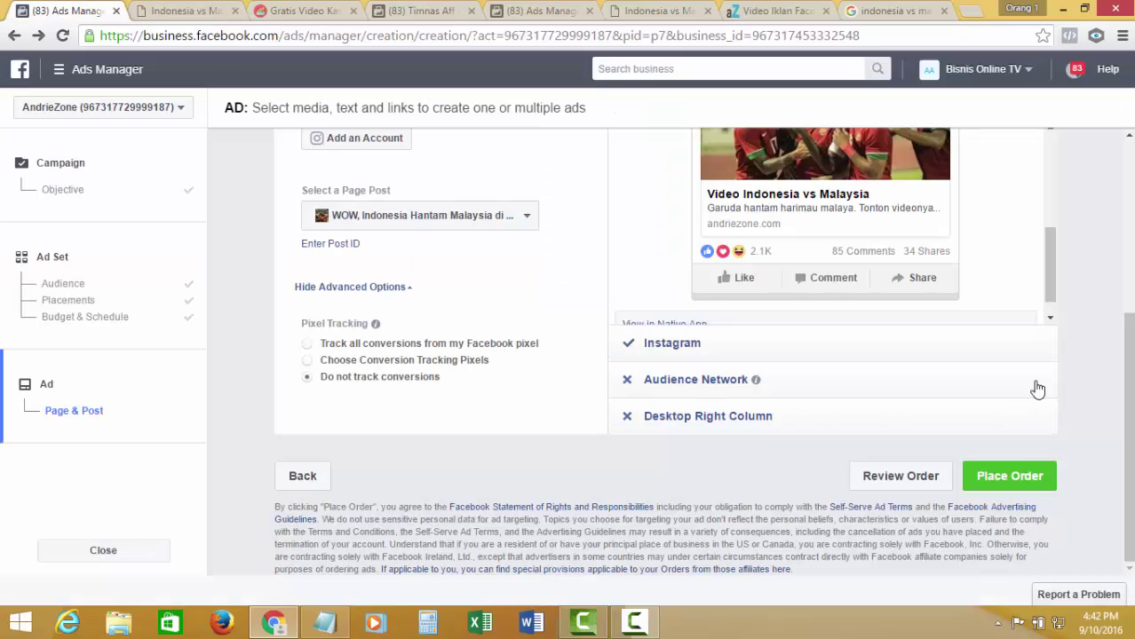
pyautogui.click(1010, 476)
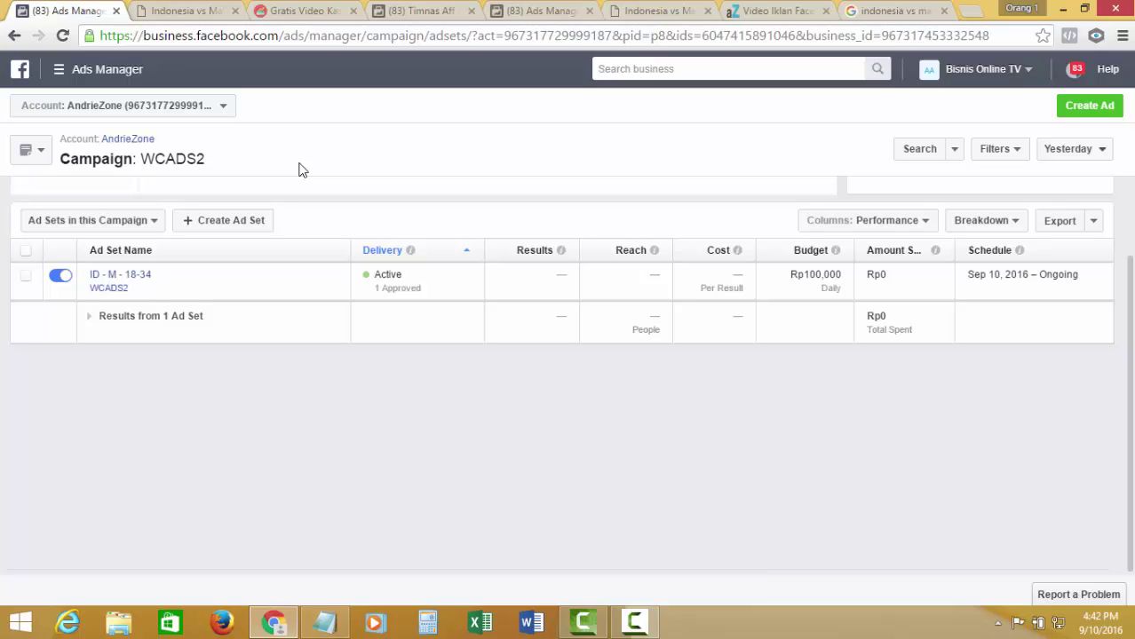
# - Go back to the ad account's campaign list and highlight the case study title in the Notepad notes
pyautogui.click(146, 142)
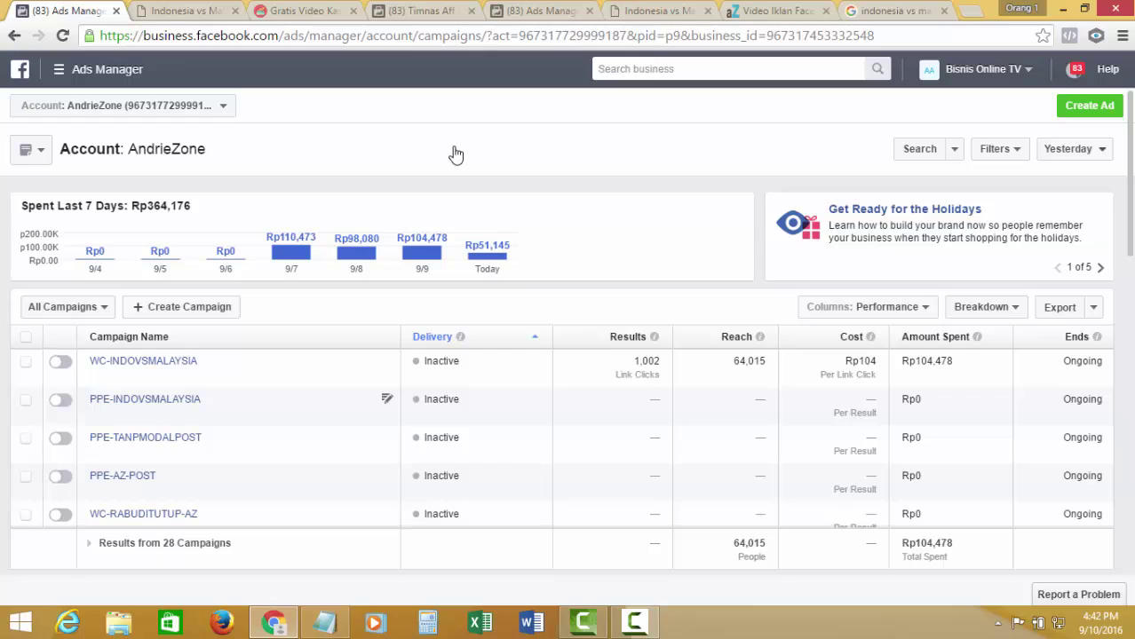
pyautogui.click(324, 622)
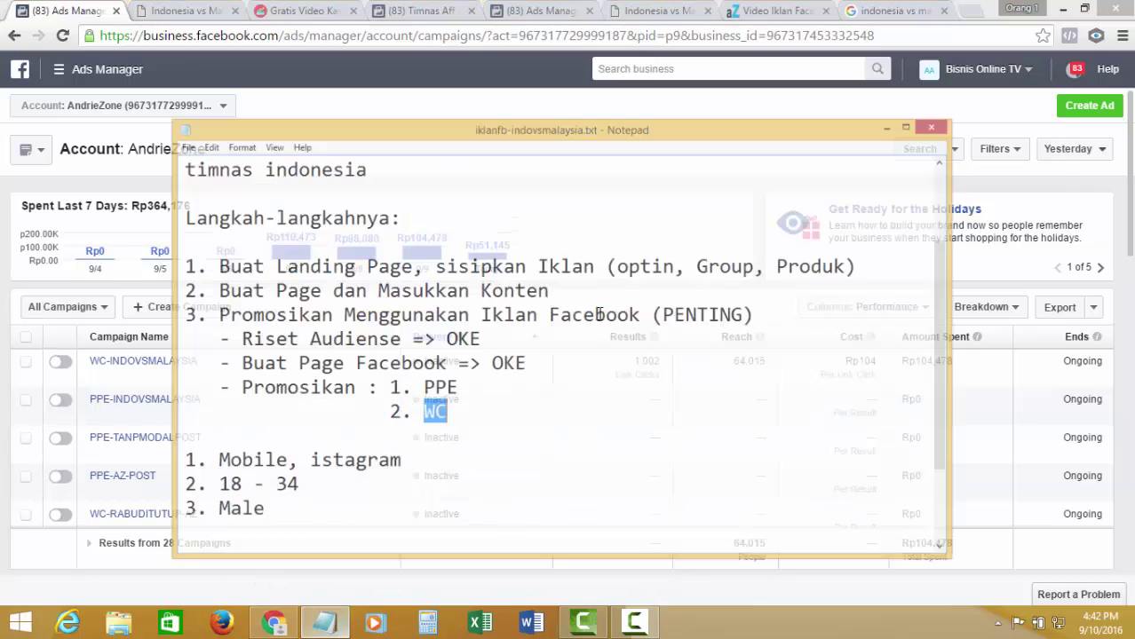
pyautogui.scroll(2, 598, 313)
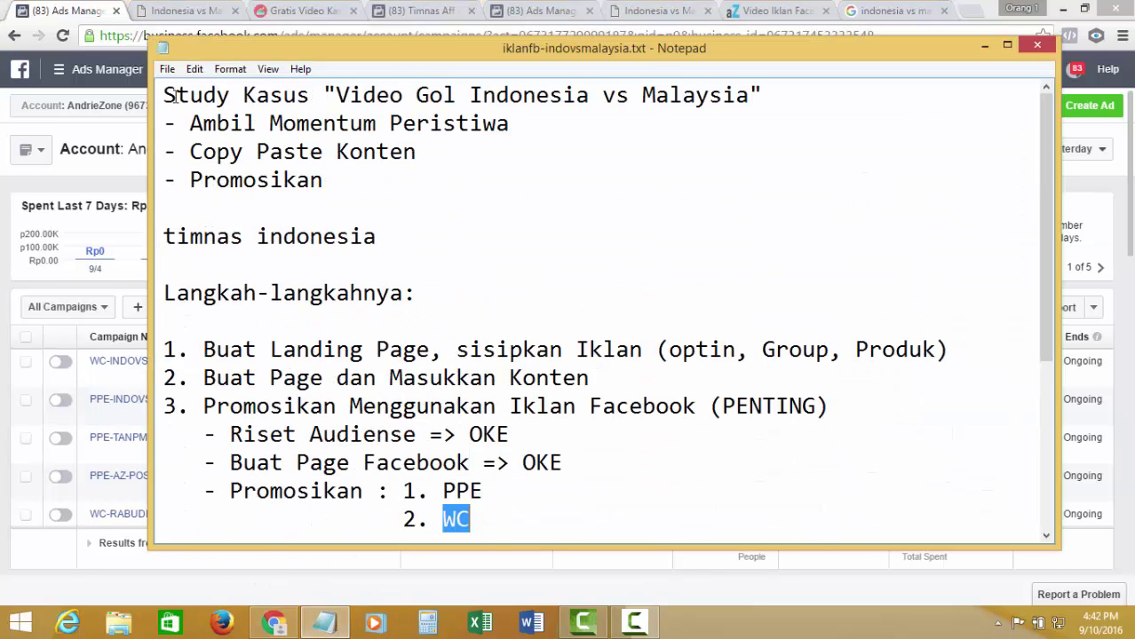
pyautogui.moveTo(165, 95); pyautogui.dragTo(784, 96)
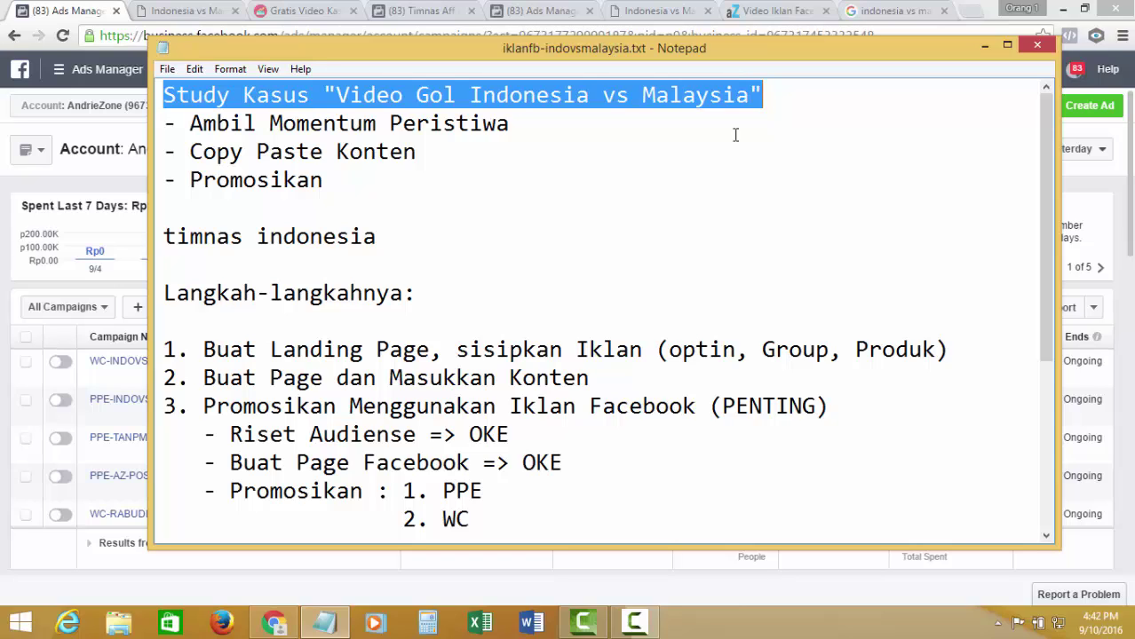
# - Load the Facebook home page in place of the Sep 7, 2016 campaign report and open the Kaya Bersama group
pyautogui.click(412, 11)
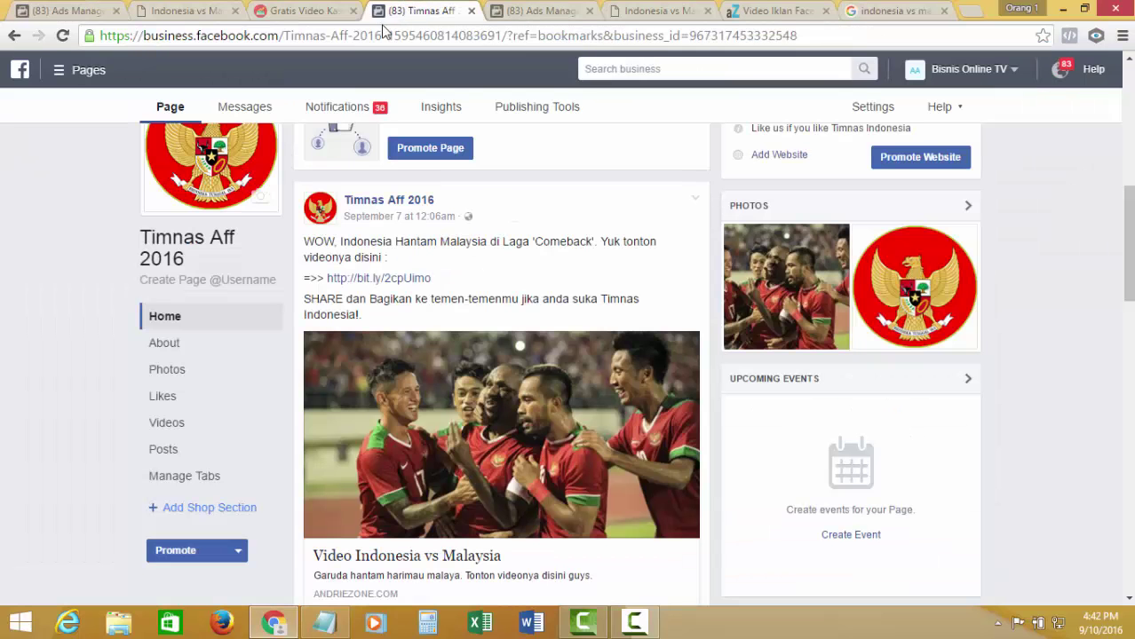
pyautogui.click(379, 30)
pyautogui.click(543, 11)
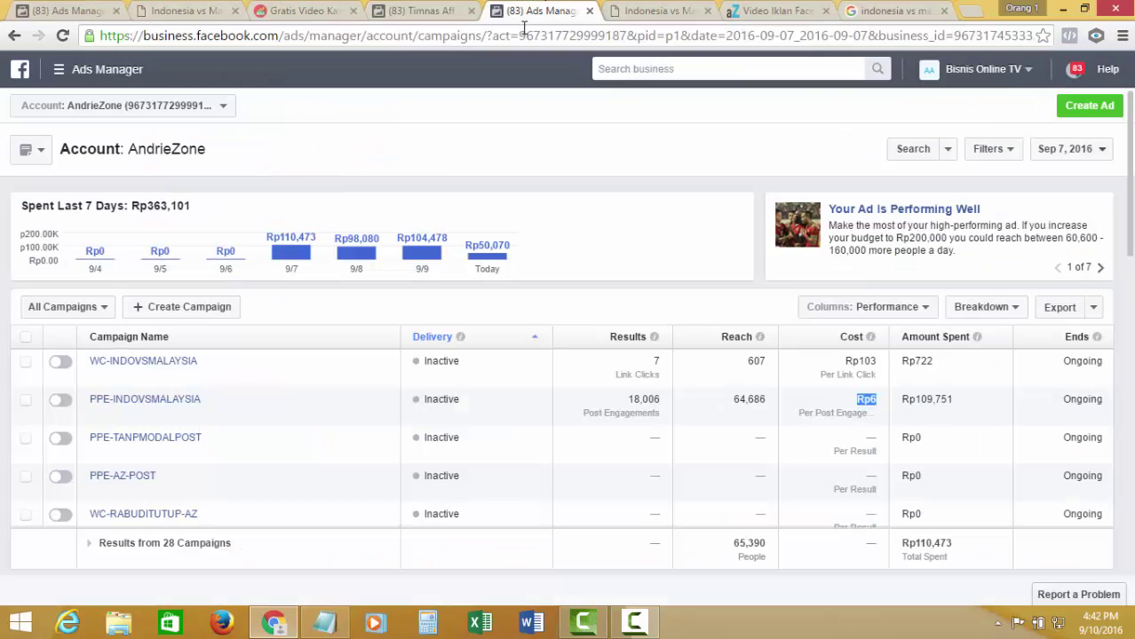
pyautogui.click(525, 35)
pyautogui.write('face')
pyautogui.press('Return')
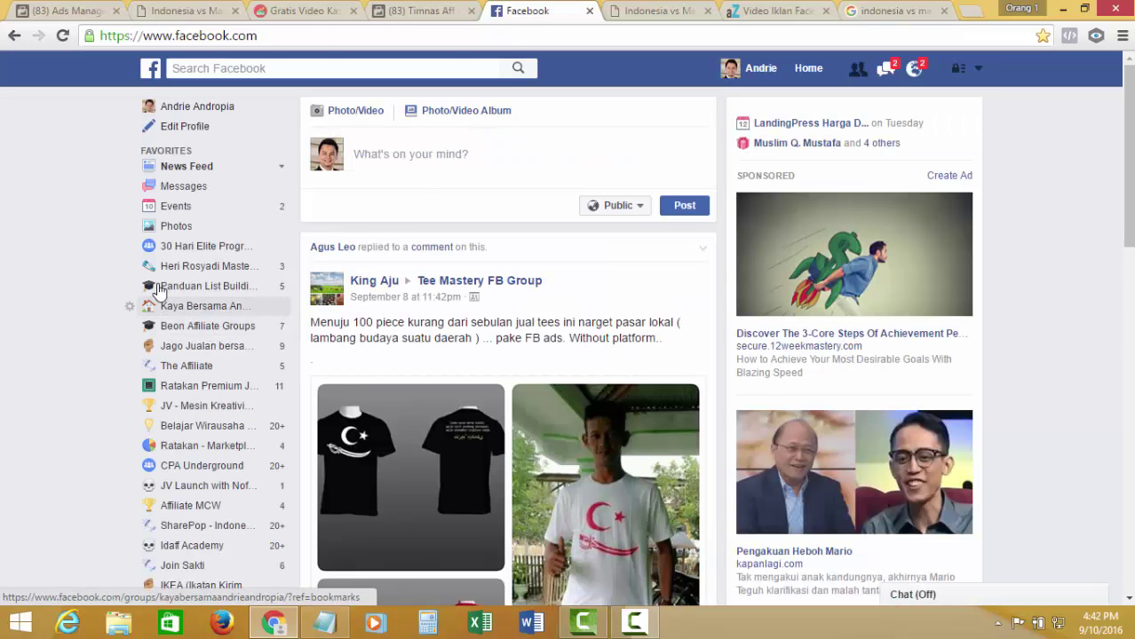
pyautogui.click(206, 306)
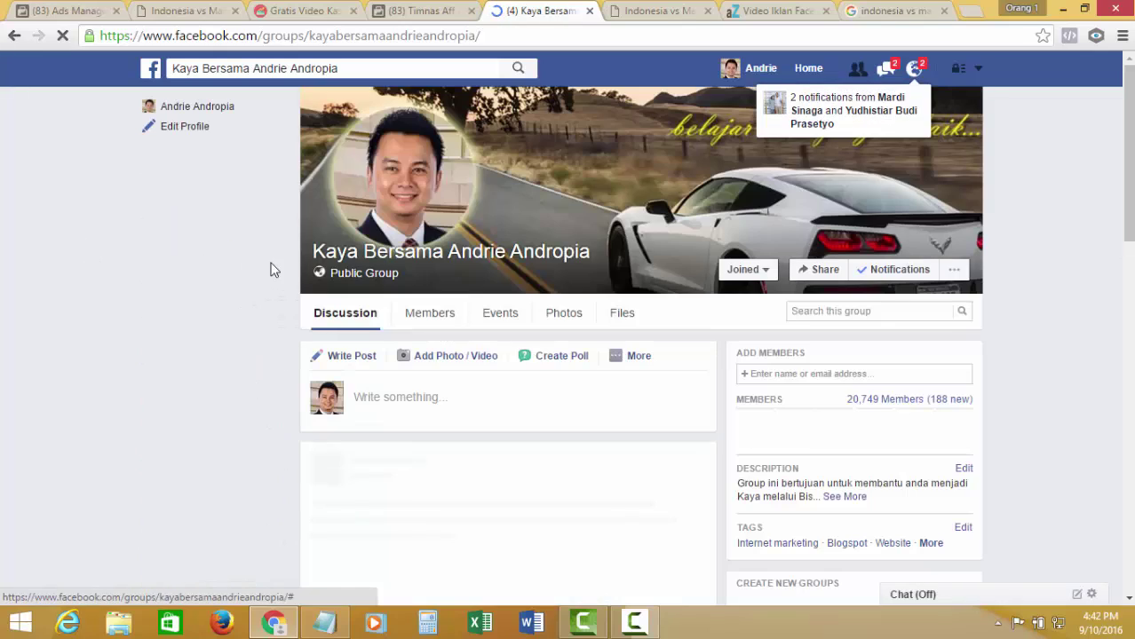
# - Expand the group post about the website click test and highlight its cost per click and leads calculation
pyautogui.scroll(-3, 572, 305)
pyautogui.scroll(-6, 573, 304)
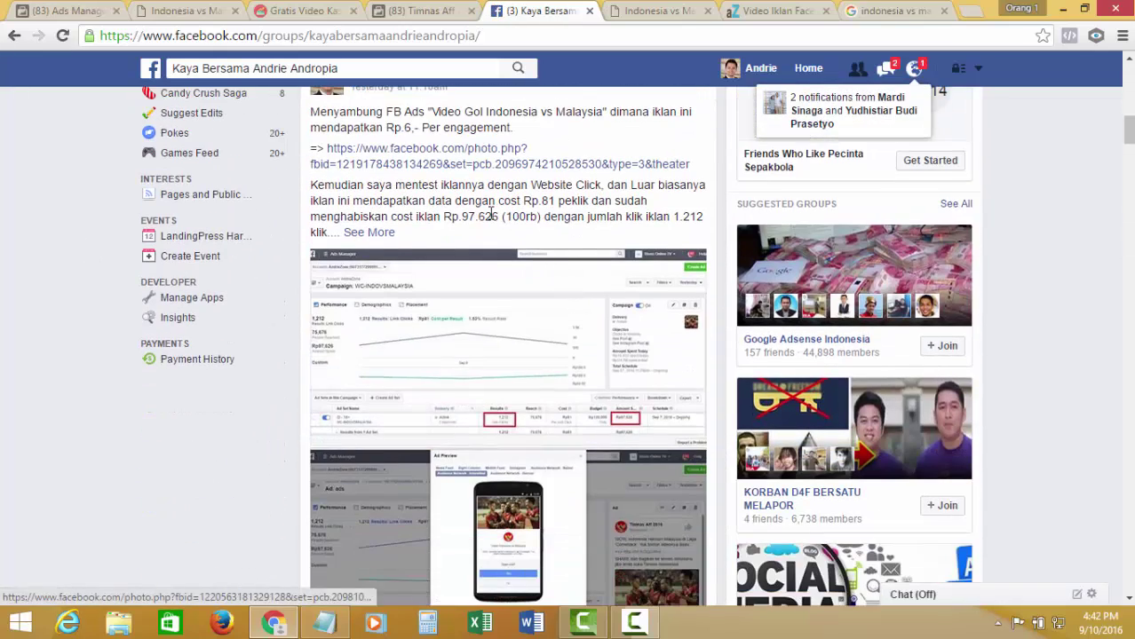
pyautogui.click(365, 232)
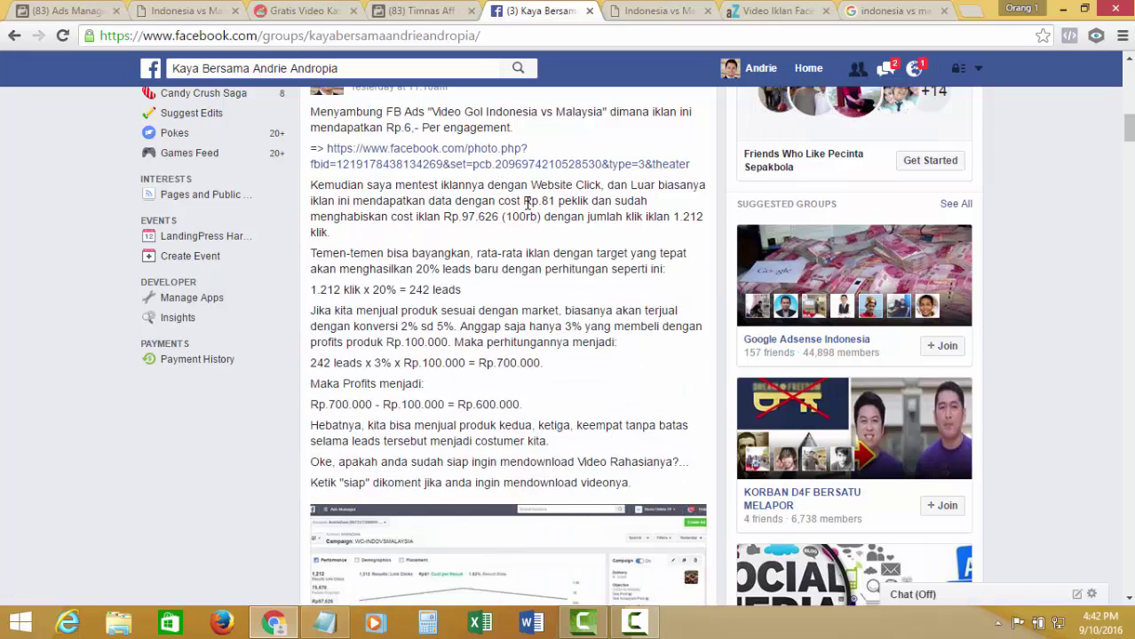
pyautogui.moveTo(525, 200); pyautogui.dragTo(557, 201)
pyautogui.click(539, 199)
pyautogui.moveTo(541, 201); pyautogui.dragTo(585, 200)
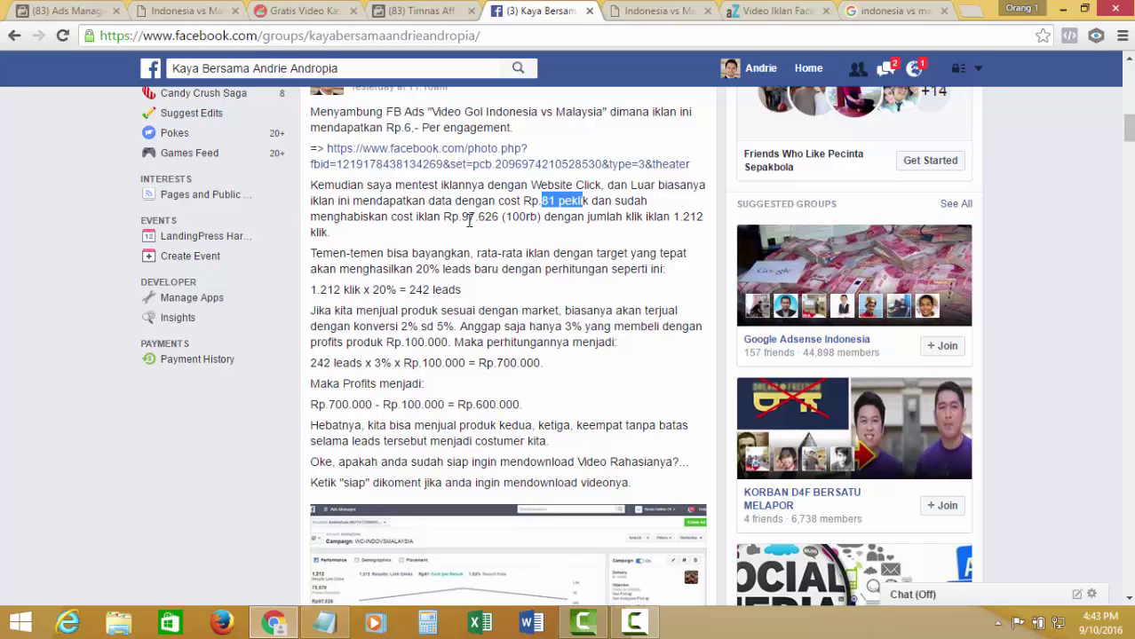
pyautogui.moveTo(315, 288); pyautogui.dragTo(502, 298)
# - Expand the group's September 7 post about engagement ad cost and highlight its engagement figure and share count
pyautogui.scroll(-6, 500, 297)
pyautogui.scroll(-3, 497, 292)
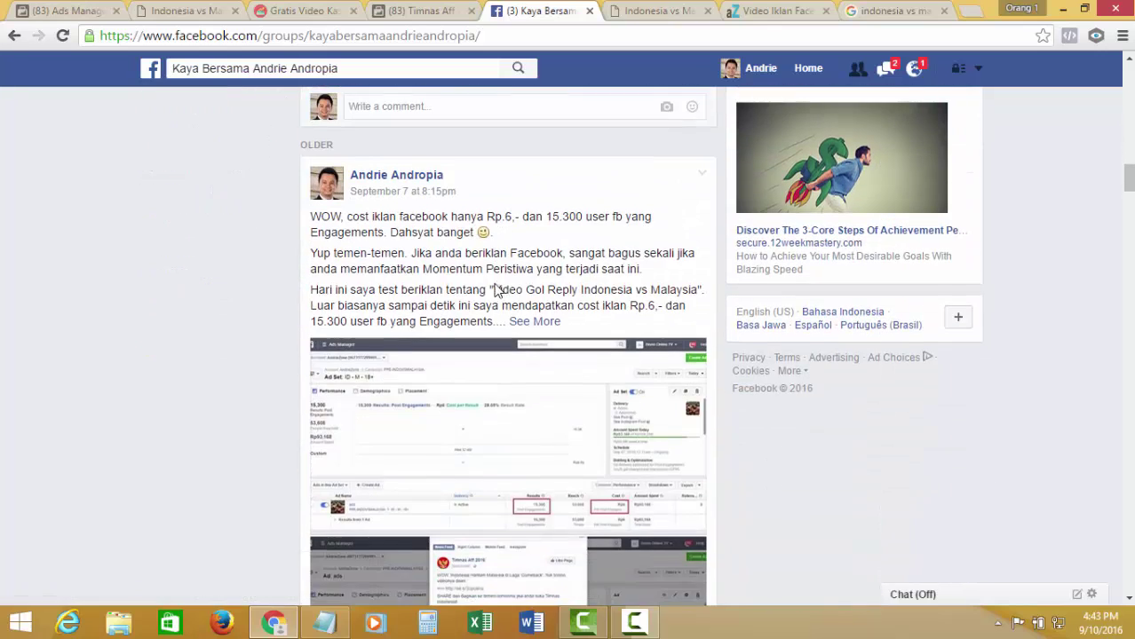
pyautogui.click(552, 323)
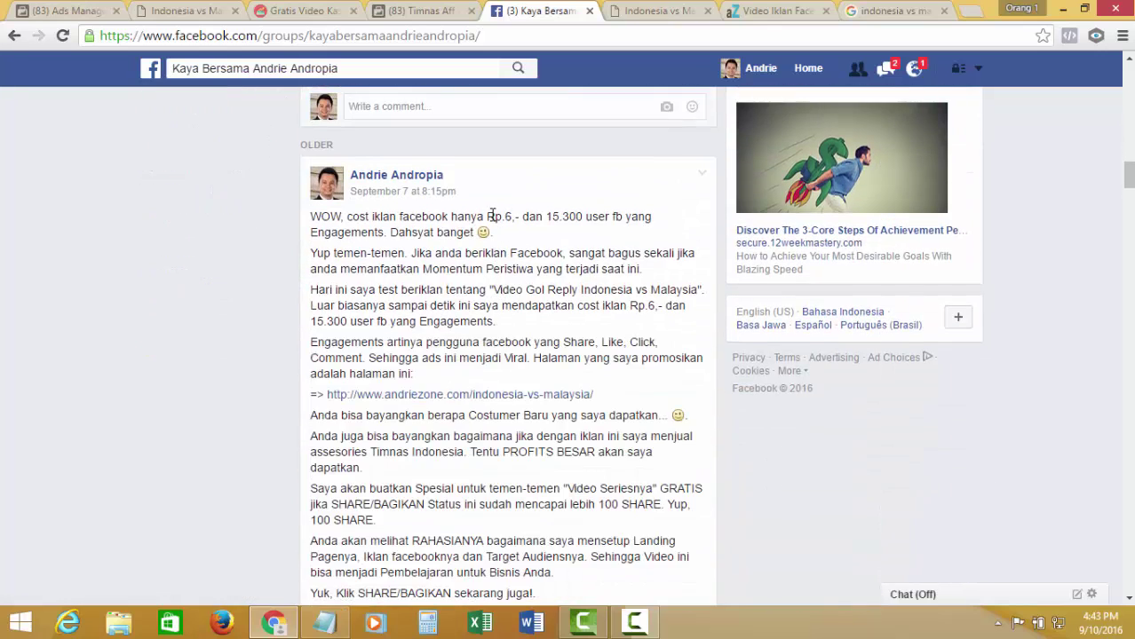
pyautogui.moveTo(489, 216); pyautogui.dragTo(579, 219)
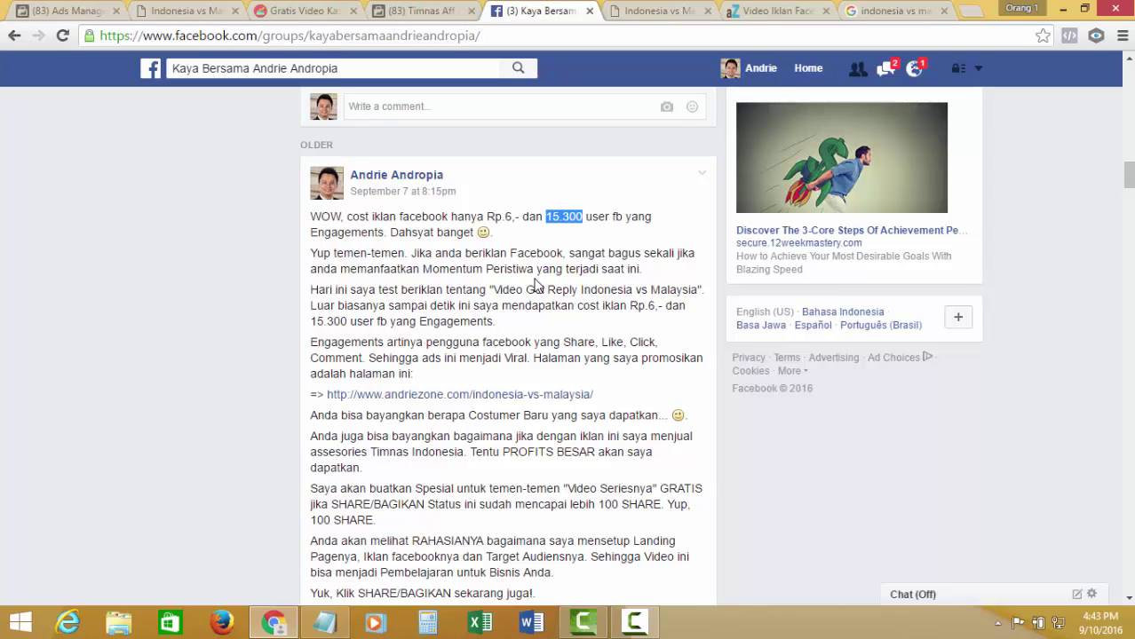
pyautogui.scroll(-8, 134, 393)
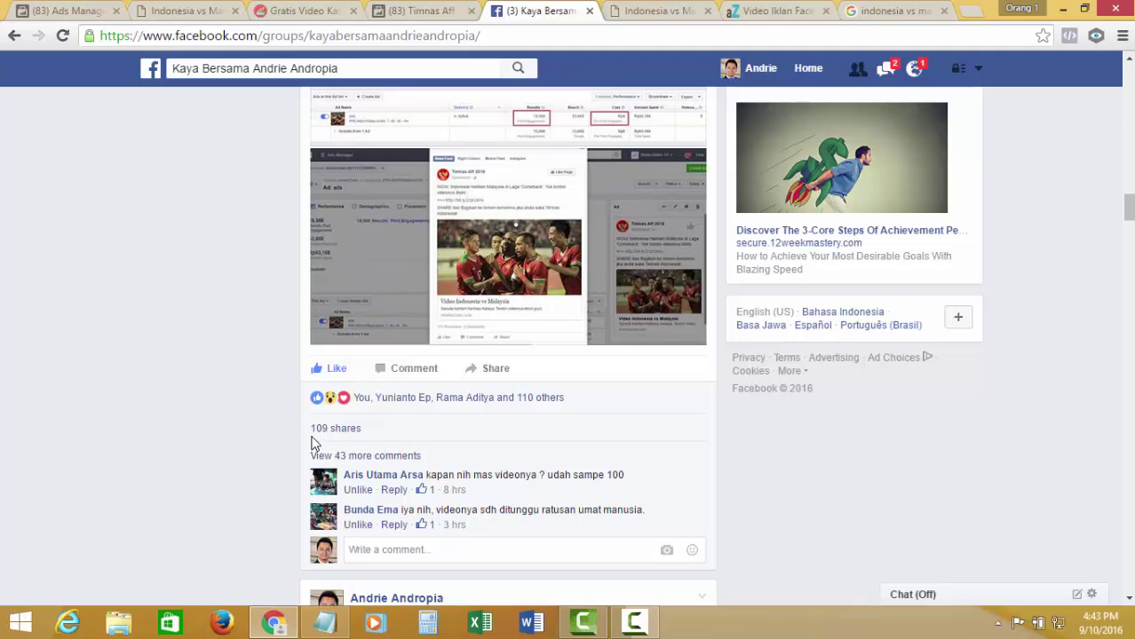
pyautogui.doubleClick(367, 432)
pyautogui.moveTo(317, 435); pyautogui.dragTo(196, 434)
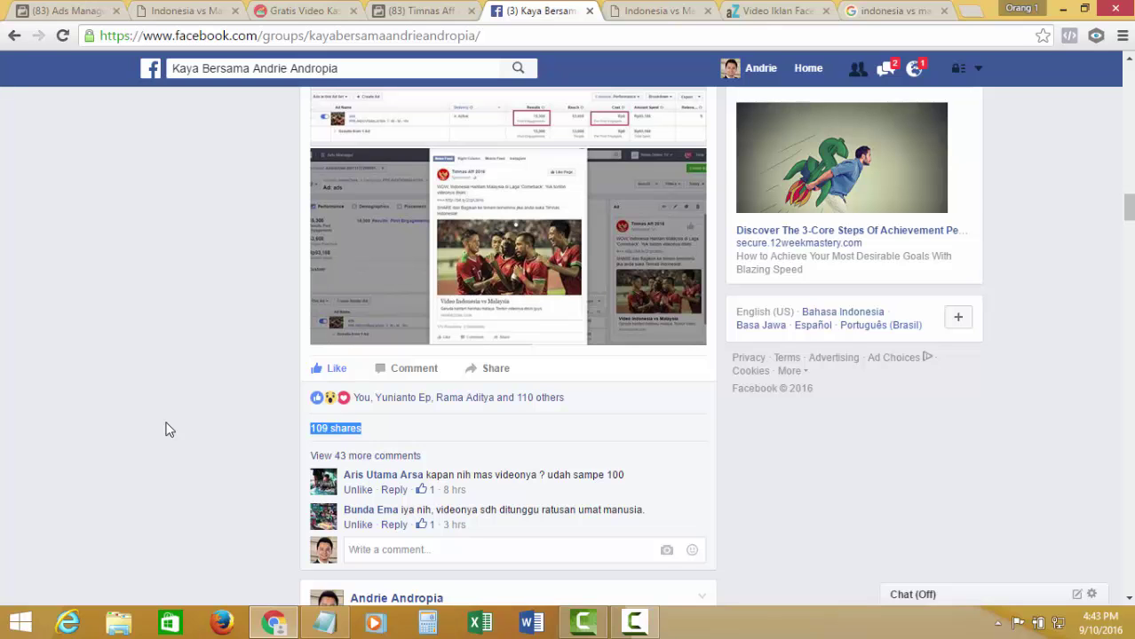
# - Open the account owner's Facebook profile from the group page and highlight the username in its web address
pyautogui.scroll(5, 166, 440)
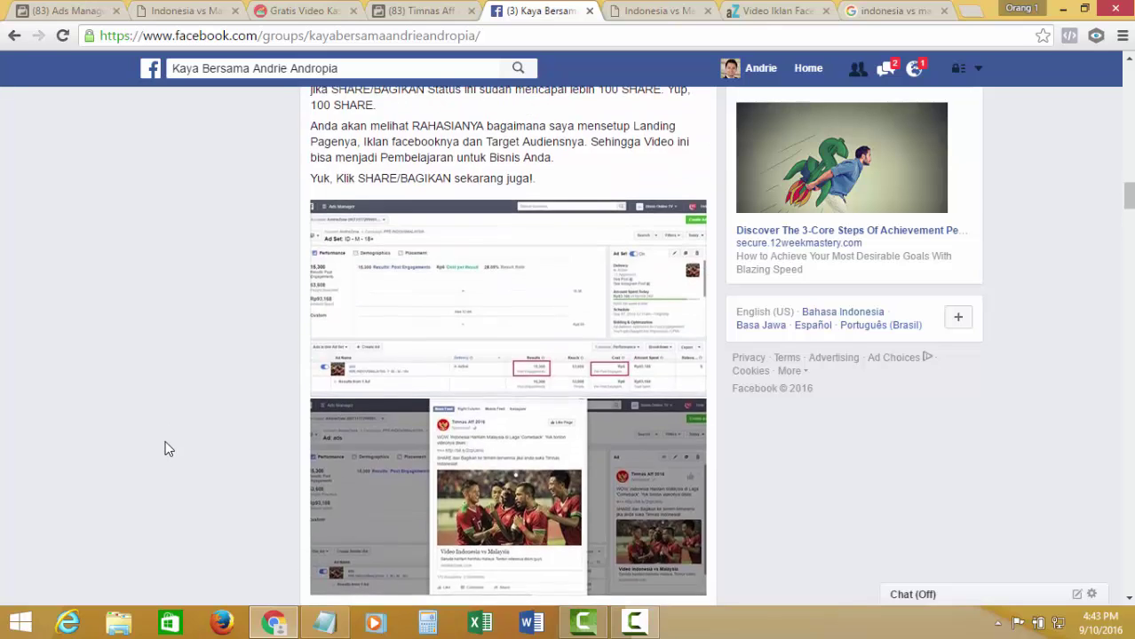
pyautogui.scroll(9, 165, 448)
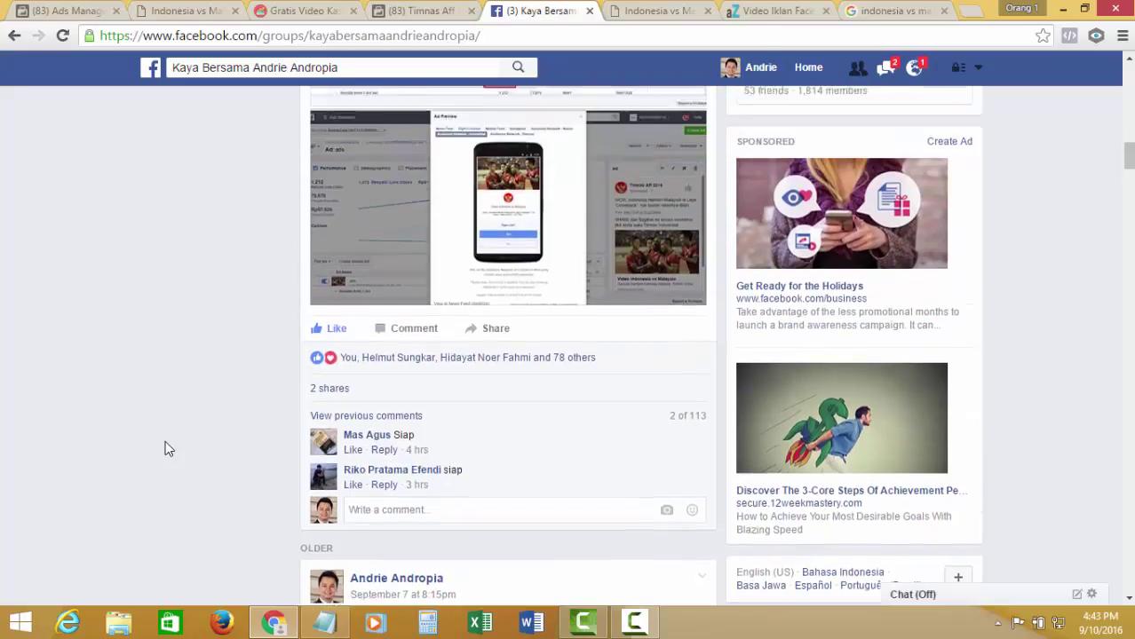
pyautogui.scroll(10, 165, 448)
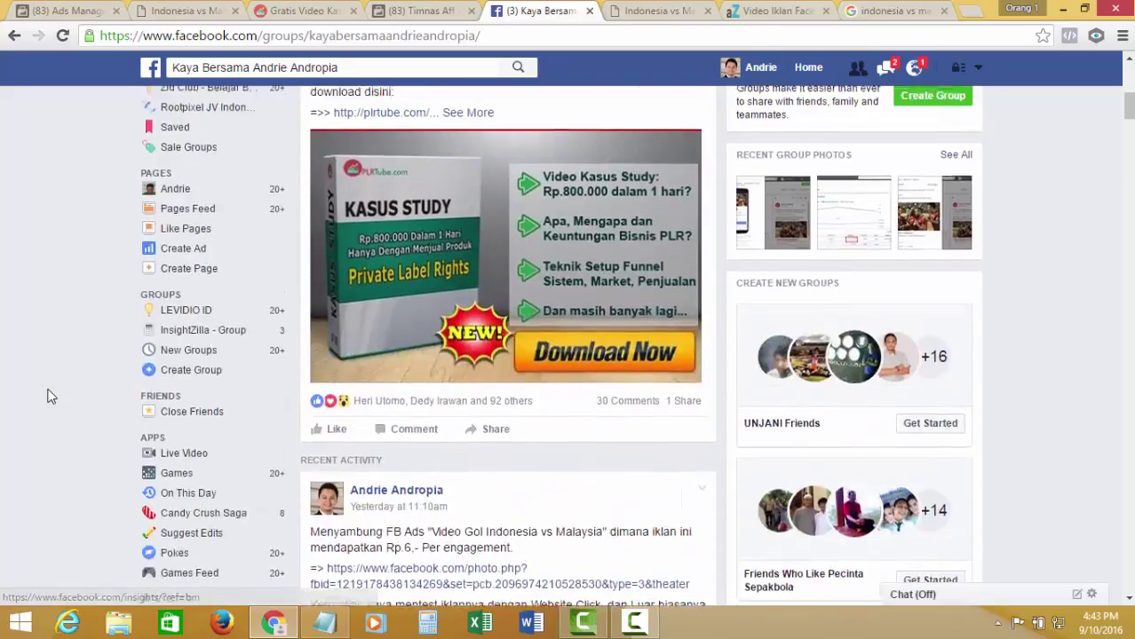
pyautogui.scroll(3, 50, 396)
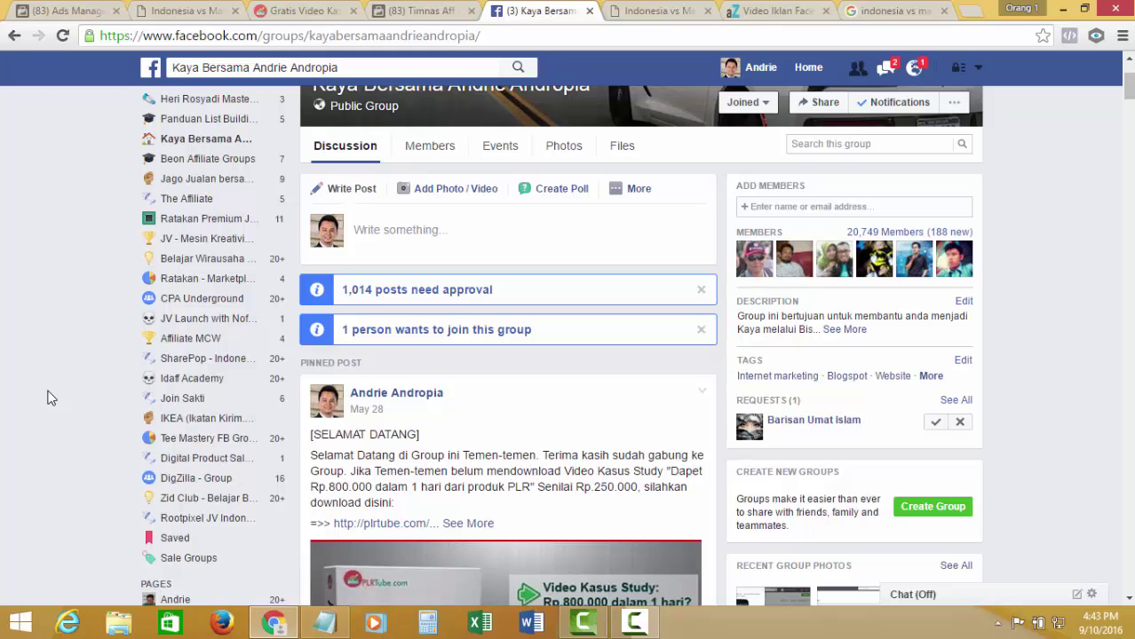
pyautogui.scroll(2, 46, 450)
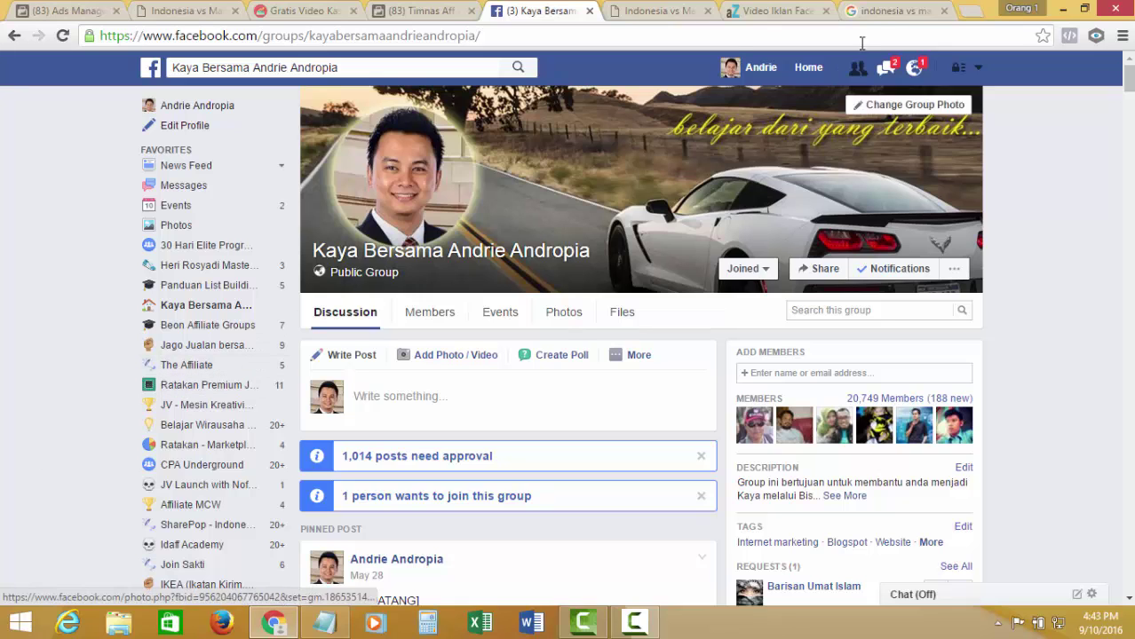
pyautogui.click(748, 68)
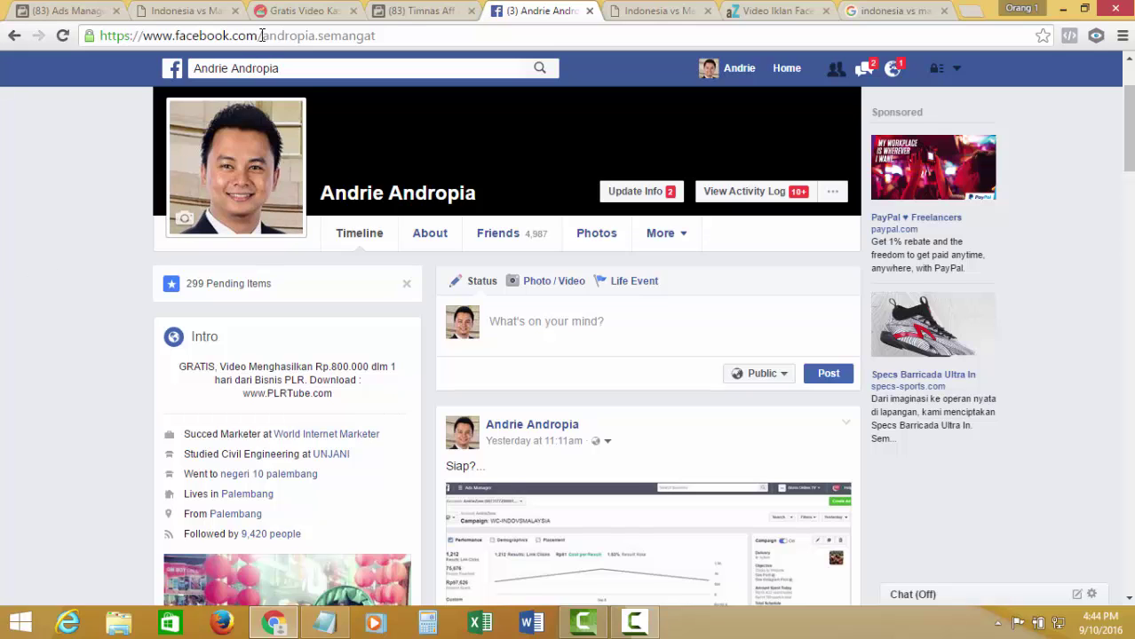
pyautogui.moveTo(263, 36); pyautogui.dragTo(314, 39)
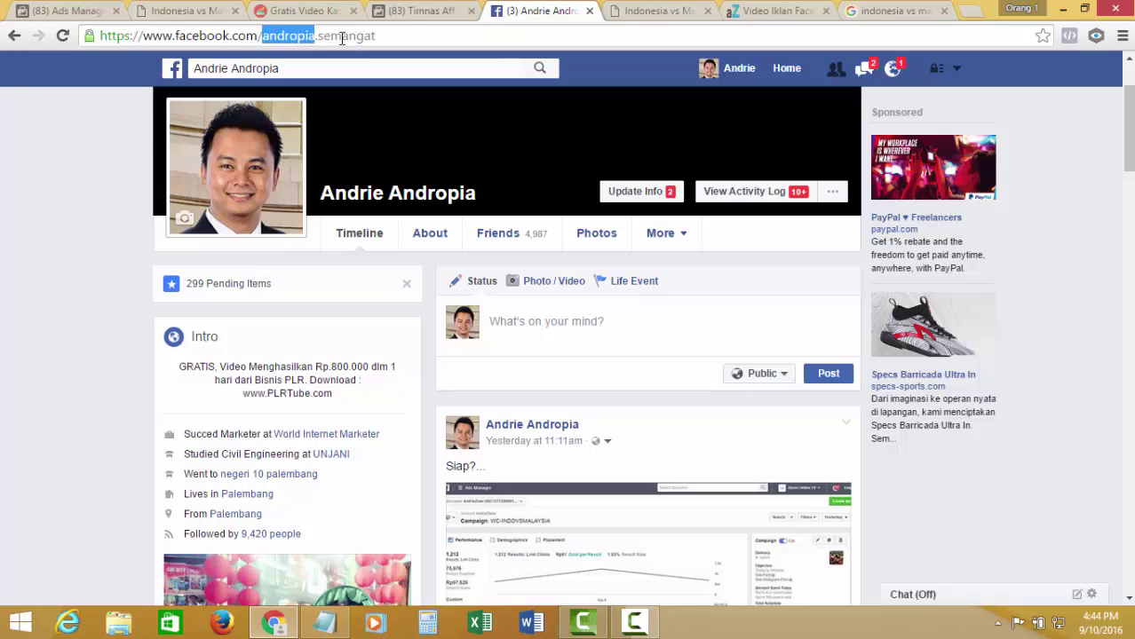
pyautogui.doubleClick(355, 36)
# - Return to the Facebook home page and reopen the Kaya Bersama group
pyautogui.click(809, 73)
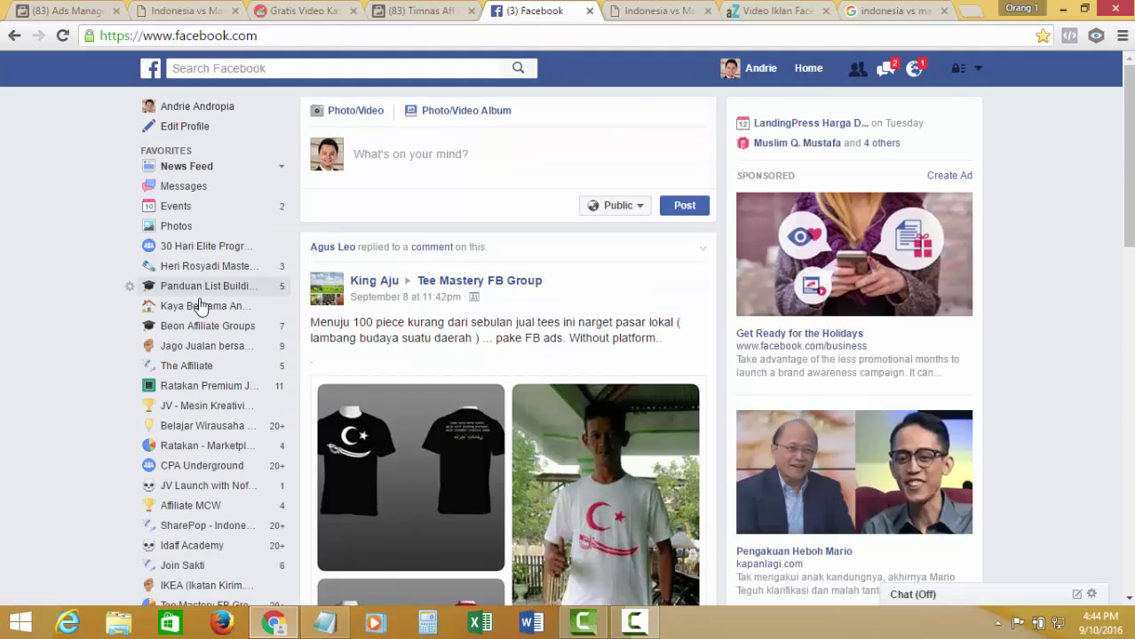
pyautogui.click(203, 306)
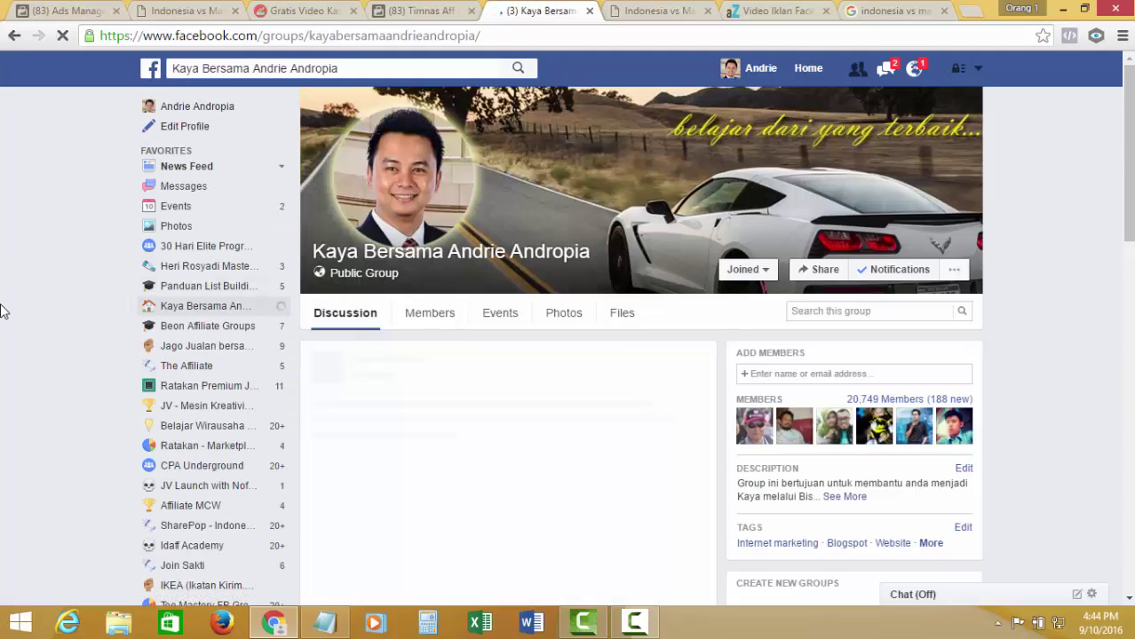
pyautogui.click(341, 39)
pyautogui.click(76, 299)
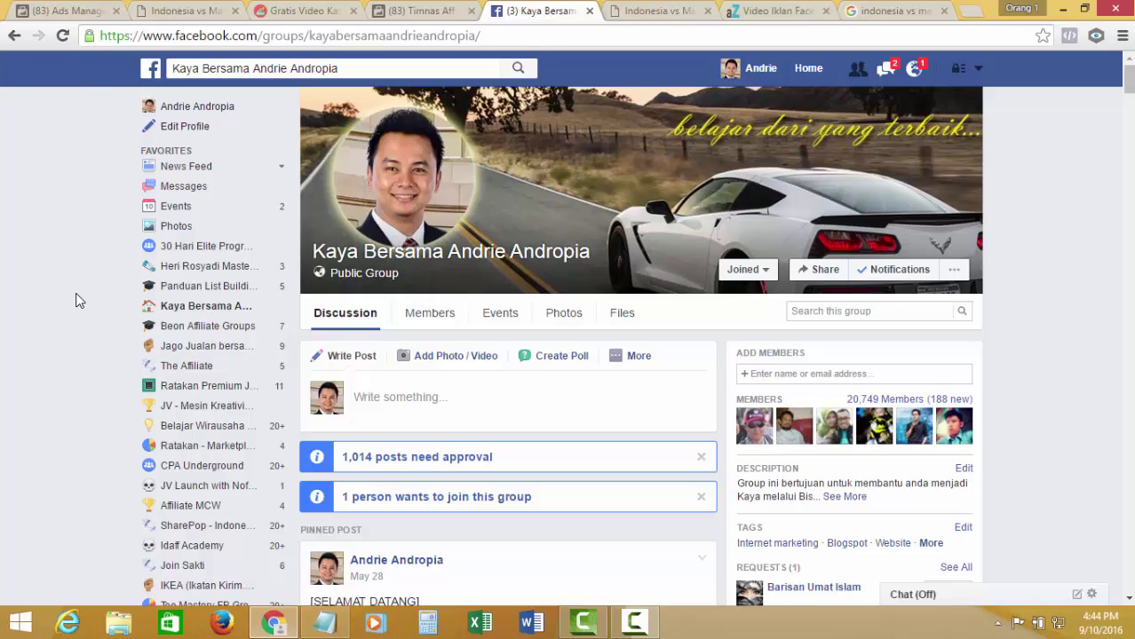
pyautogui.click(765, 11)
pyautogui.click(316, 164)
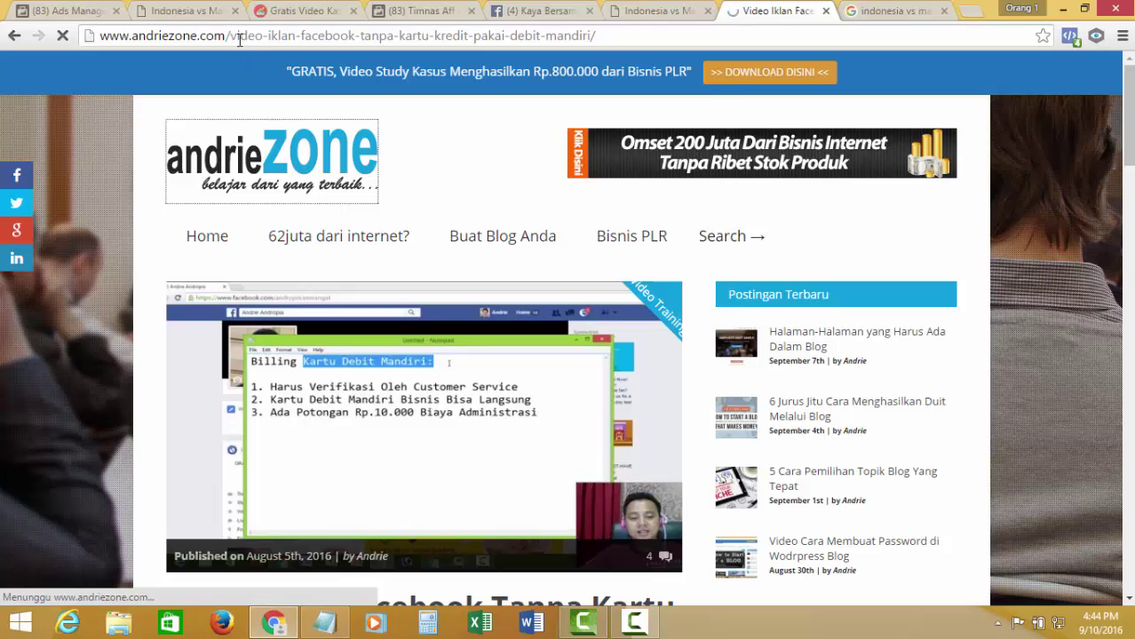
pyautogui.moveTo(229, 35); pyautogui.dragTo(99, 36)
pyautogui.hotkey('shift', 'End')
pyautogui.press('Delete')
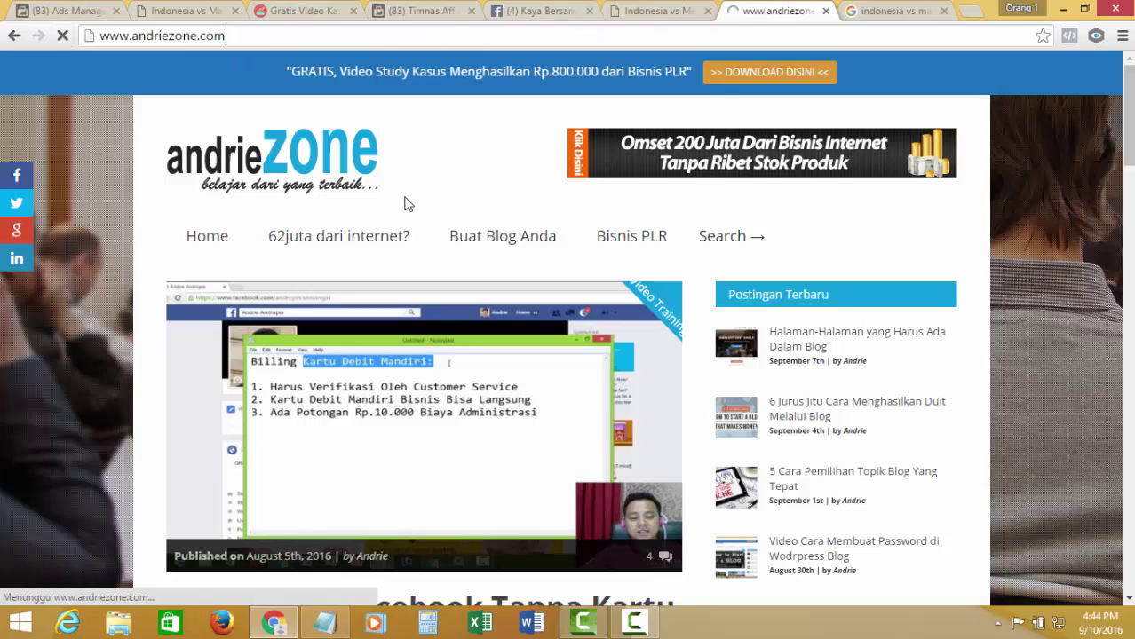
pyautogui.press('Return')
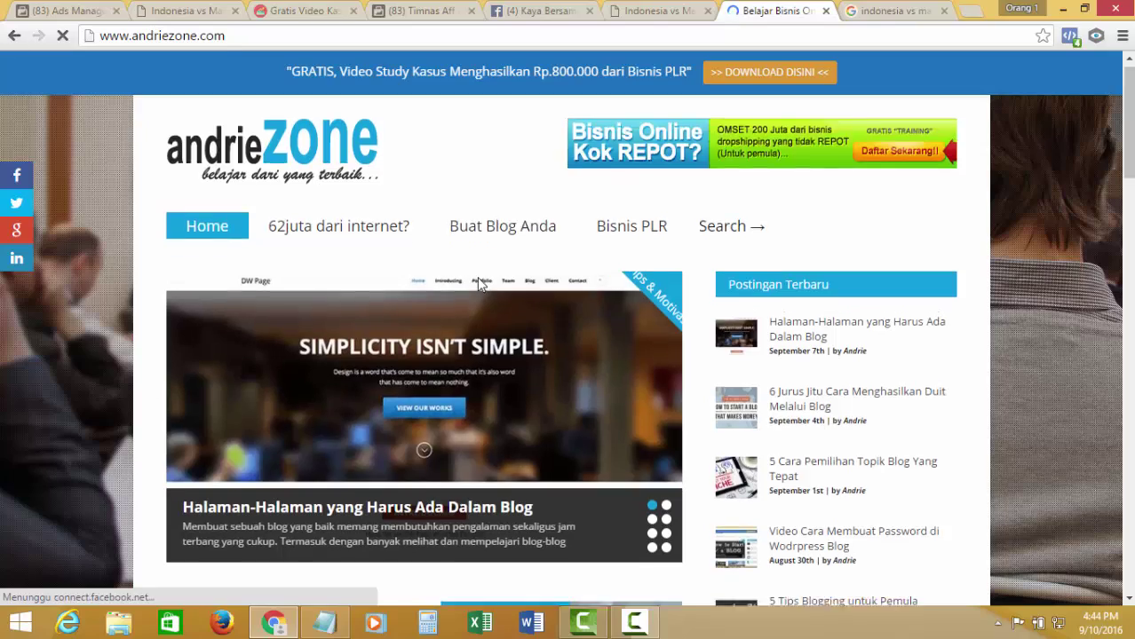
# - Look through the posts on the blog's home page and return to the Kaya Bersama group
pyautogui.scroll(-5, 425, 380)
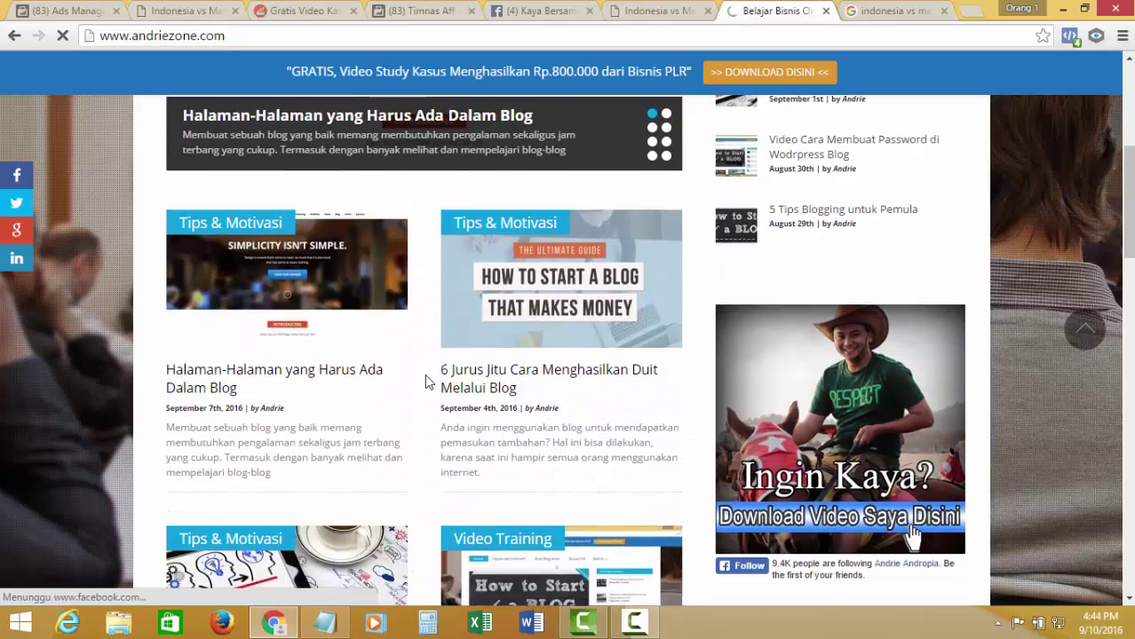
pyautogui.scroll(-7, 425, 378)
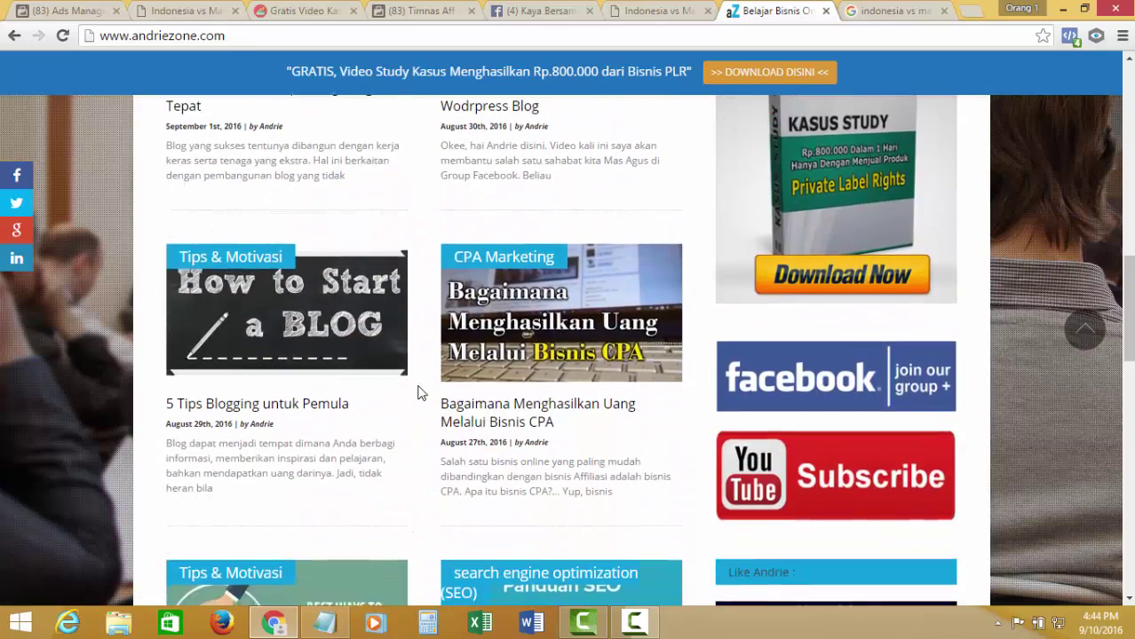
pyautogui.scroll(11, 420, 393)
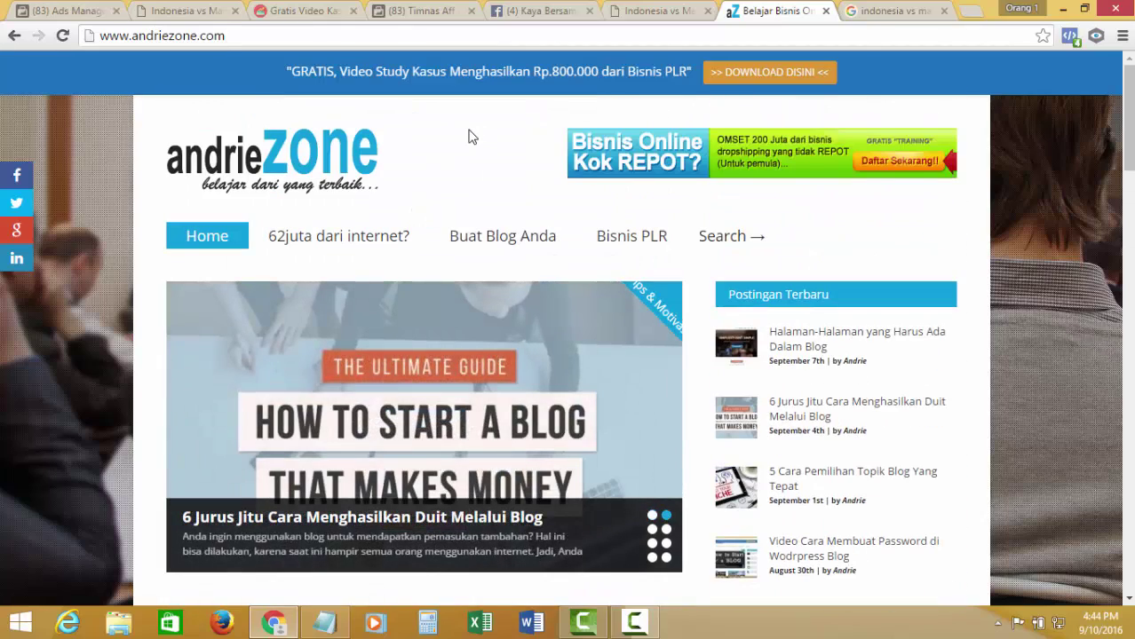
pyautogui.click(533, 11)
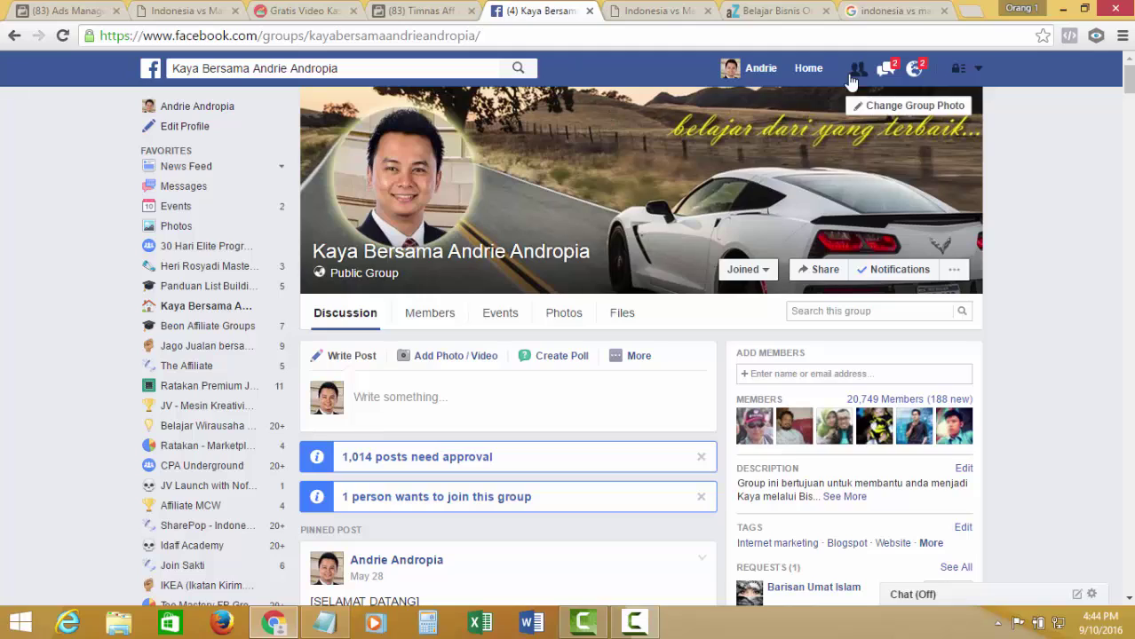